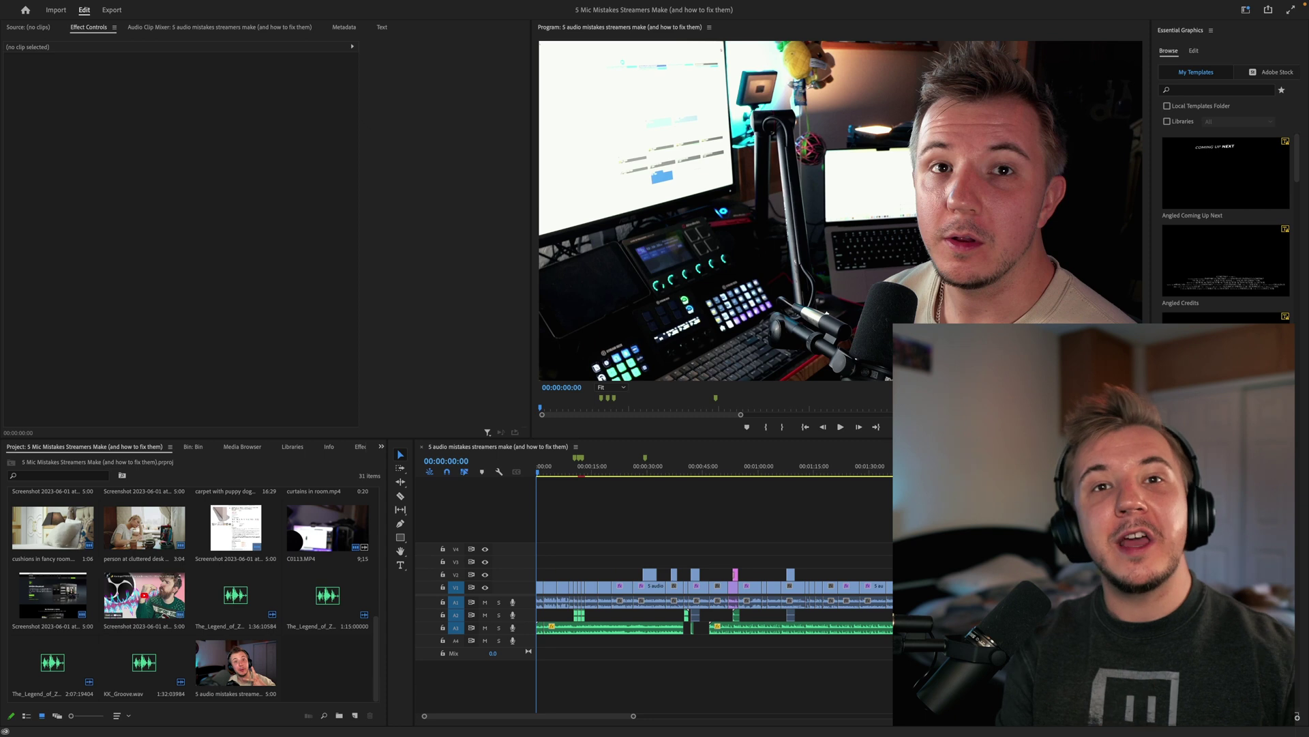
# Create a bin named Shorts in the project and open it
pyautogui.click(337, 663)
pyautogui.click(339, 714)
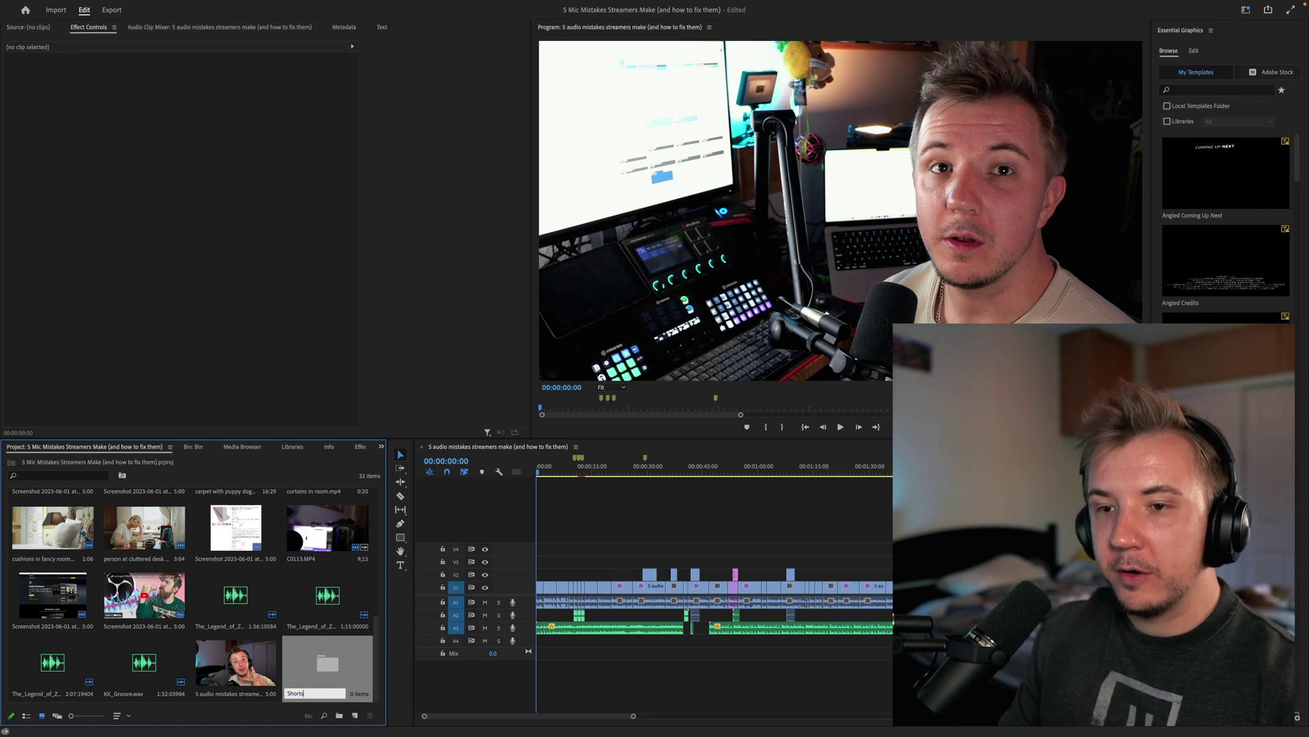
pyautogui.press('Return')
pyautogui.scroll(-5, 162, 485)
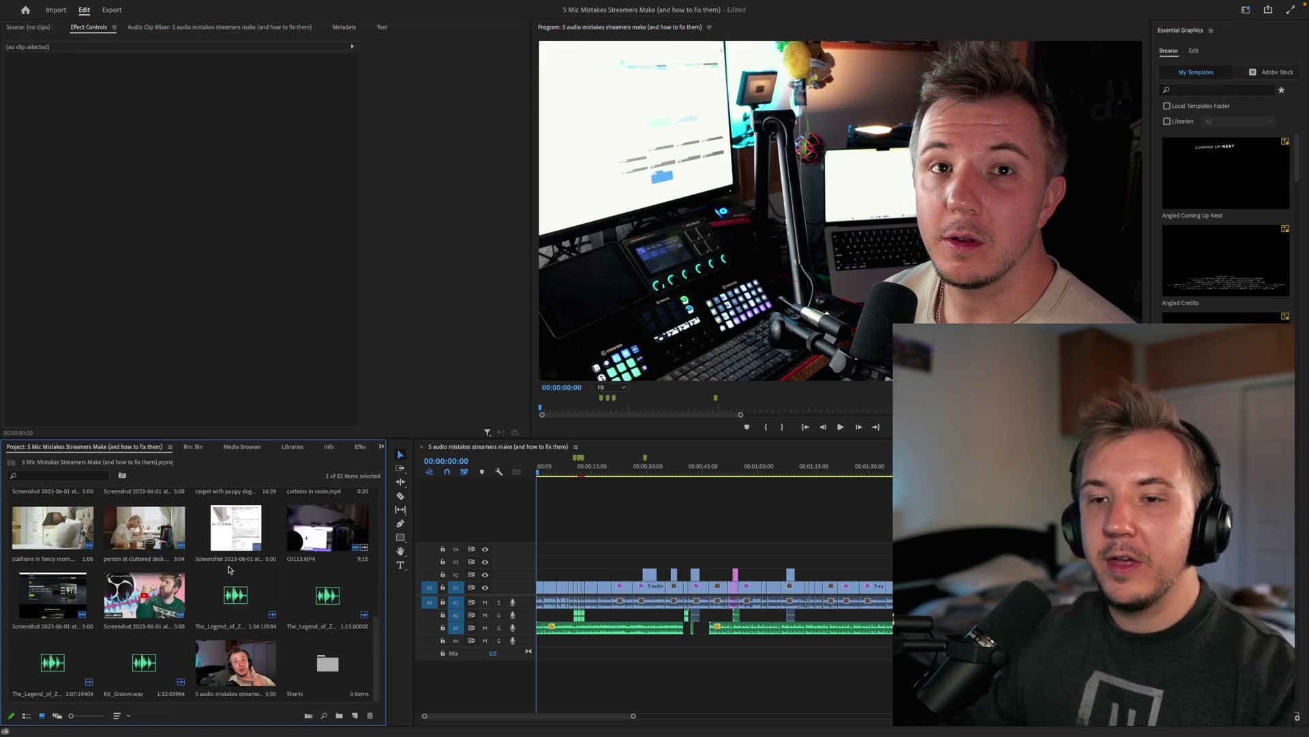
pyautogui.doubleClick(328, 660)
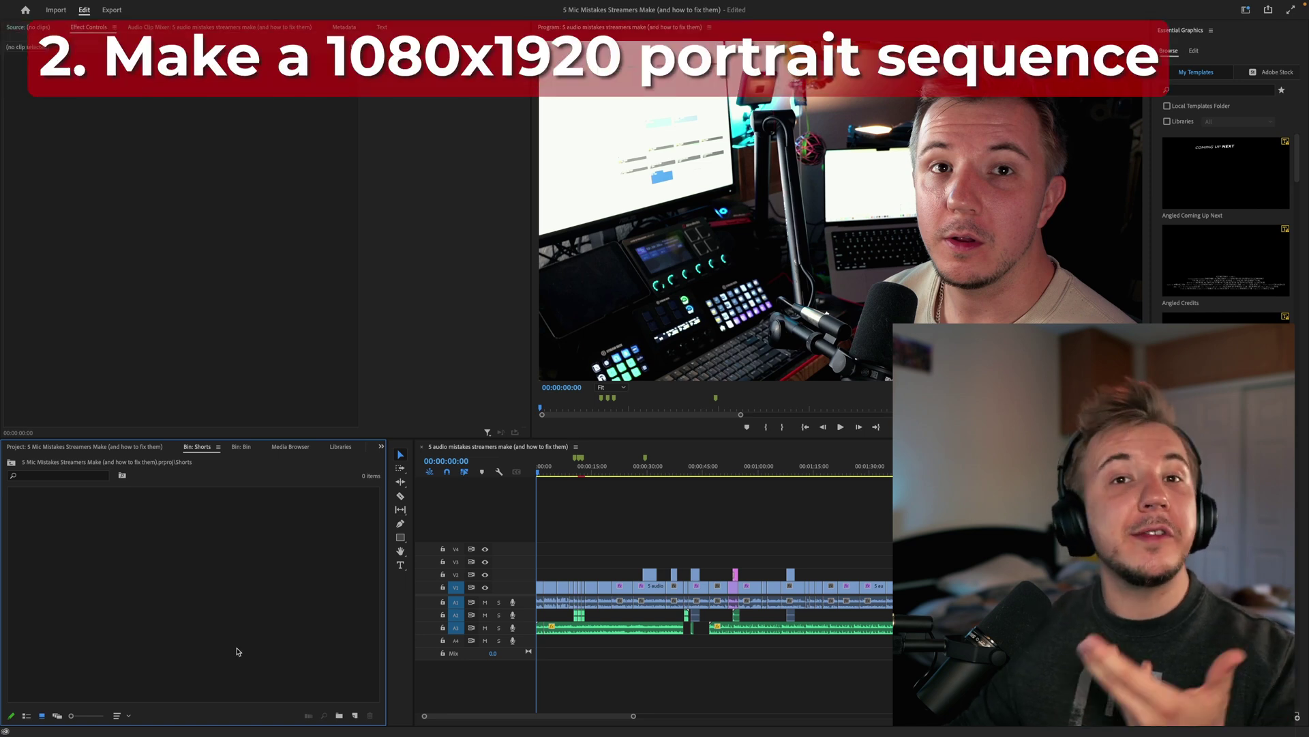
# Create a new portrait sequence in the Shorts bin with a frame size of 1080 horizontal by 1920 vertical
pyautogui.click(355, 716)
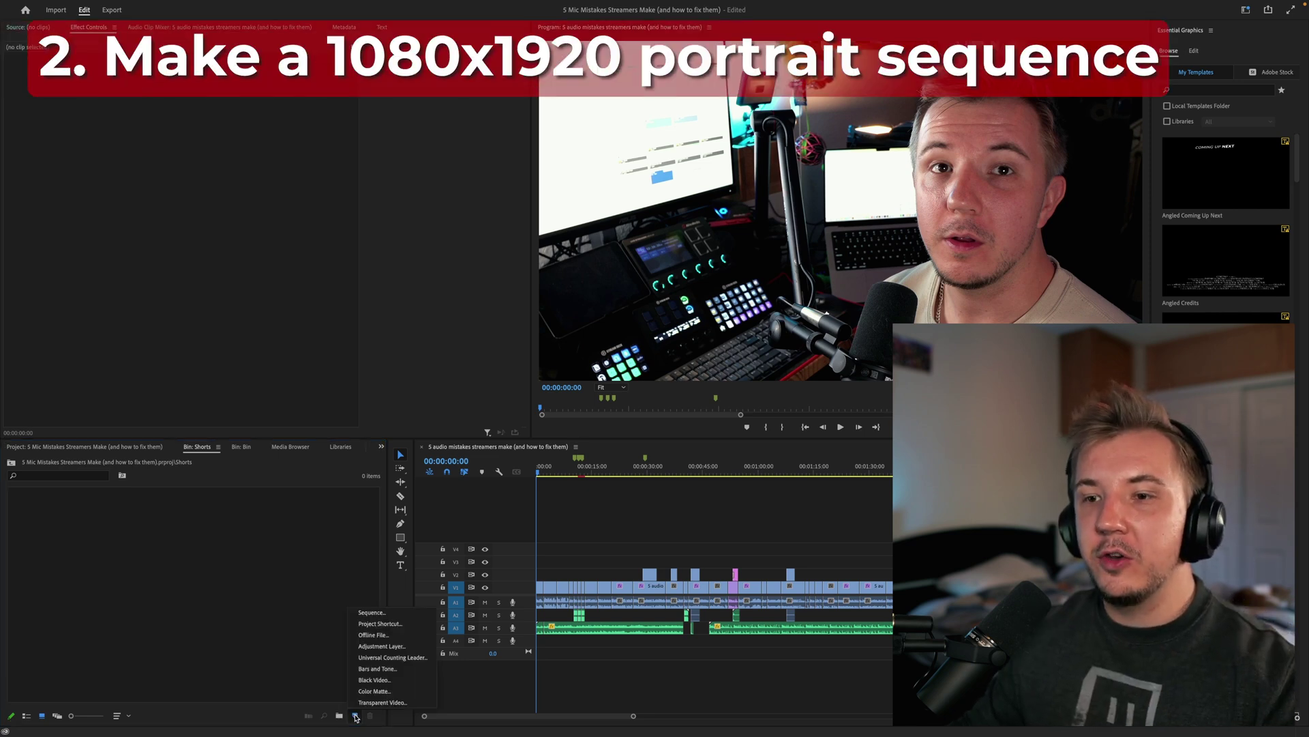
pyautogui.click(365, 608)
pyautogui.click(548, 200)
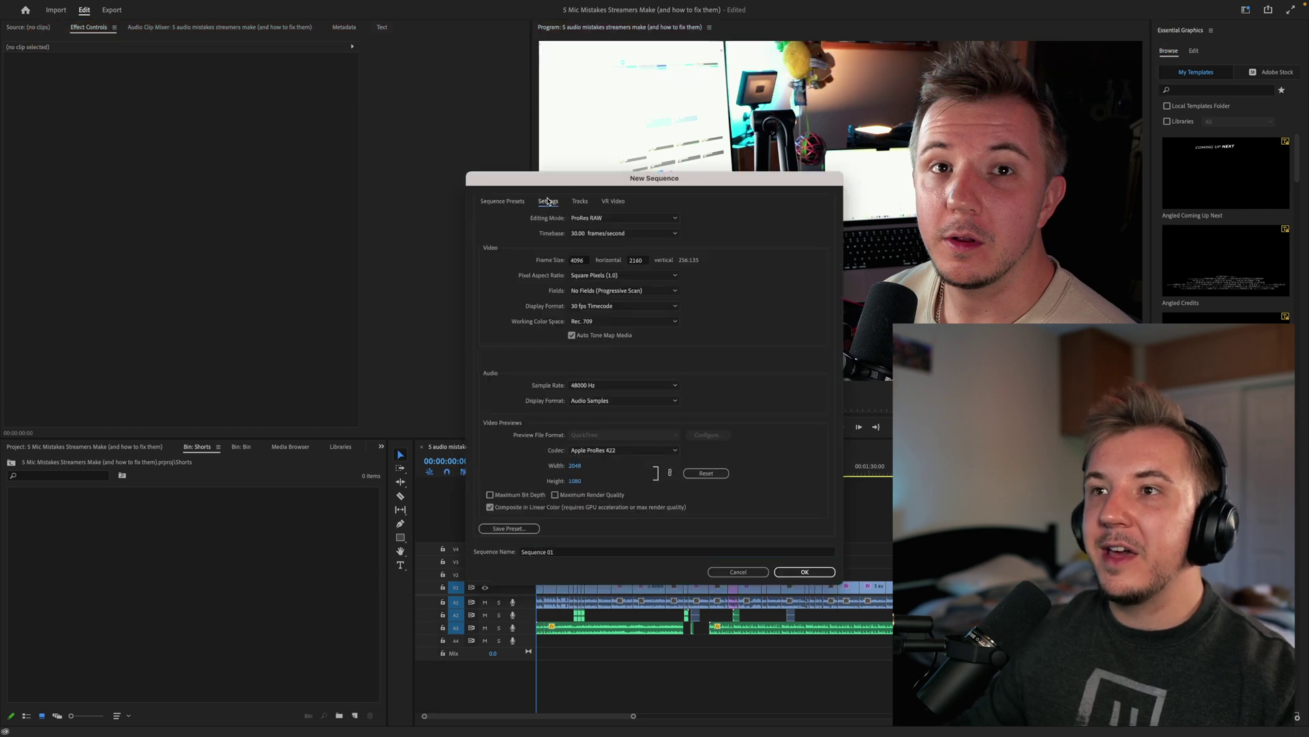
pyautogui.doubleClick(577, 260)
pyautogui.write('1080')
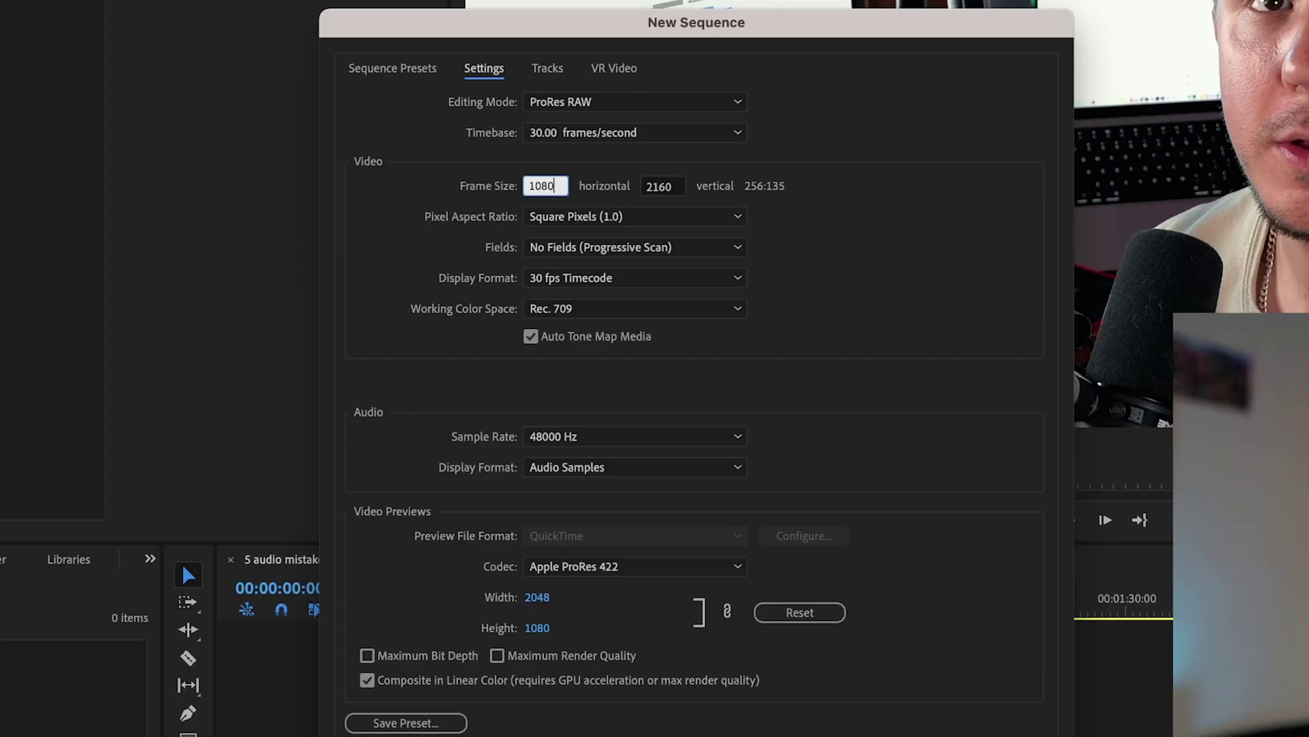
pyautogui.press('Tab')
pyautogui.write('19')
pyautogui.click(784, 239)
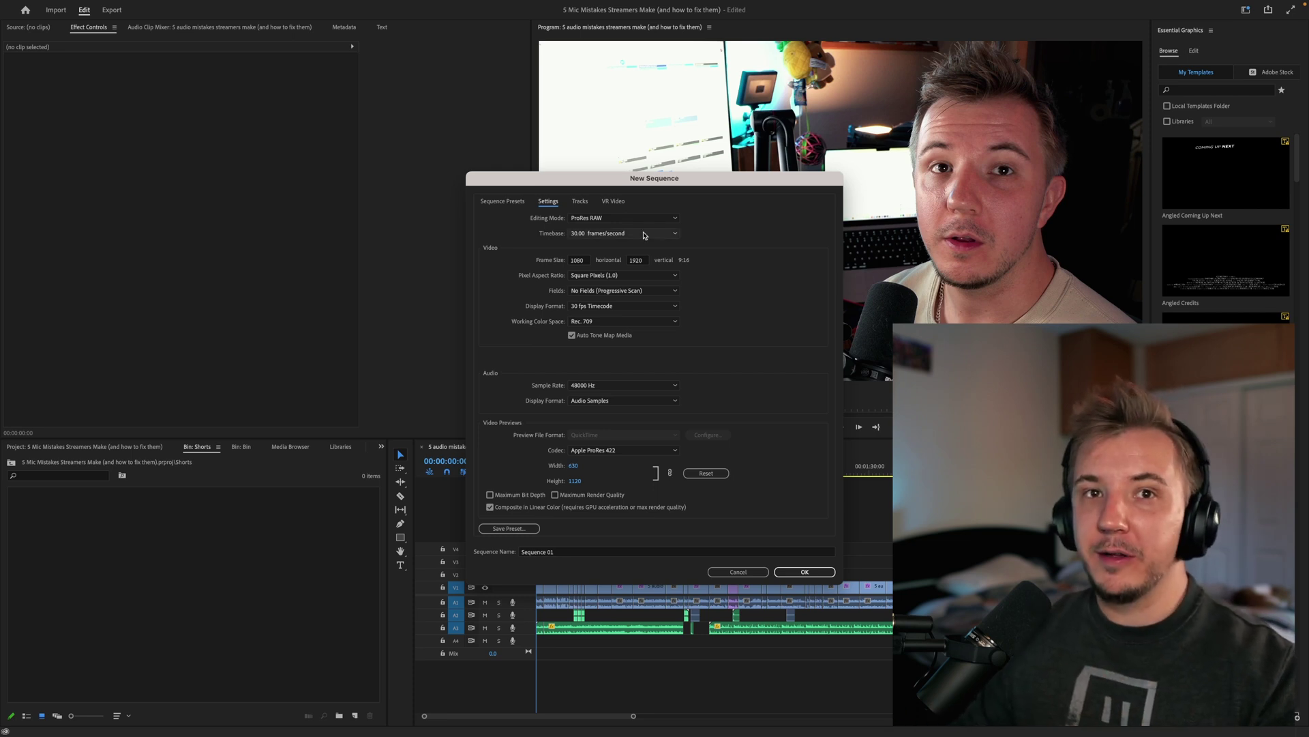
pyautogui.press('Return')
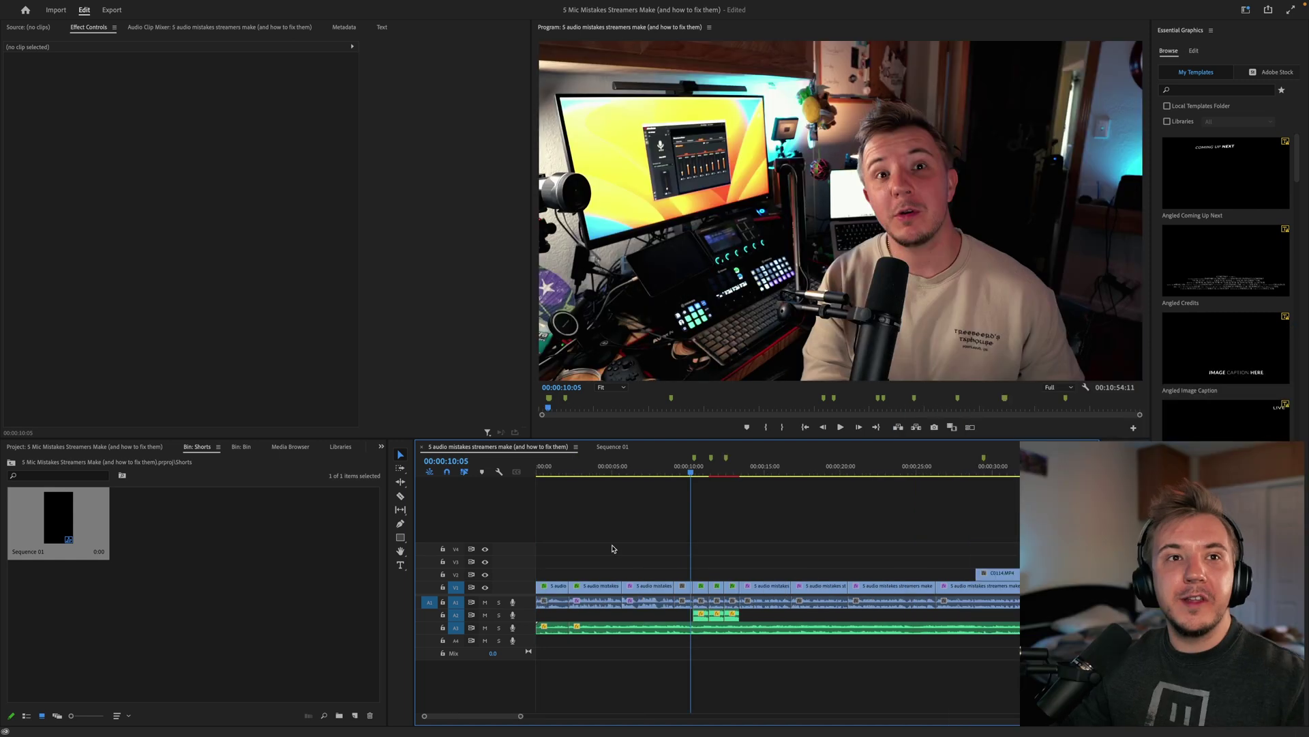
# Copy the opening three video clips with their audio and music from the 5 audio mistakes sequence into Sequence 01
pyautogui.moveTo(522, 716); pyautogui.dragTo(571, 715)
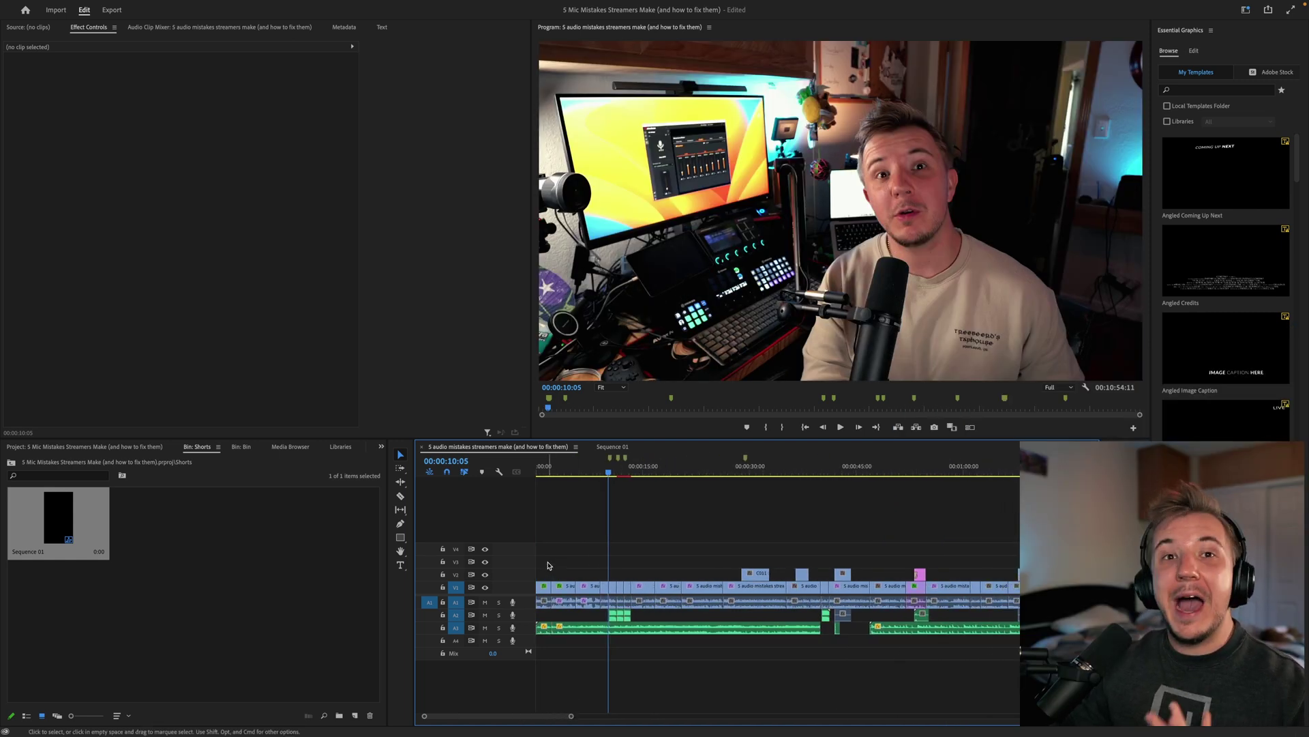
pyautogui.moveTo(542, 563); pyautogui.dragTo(593, 618)
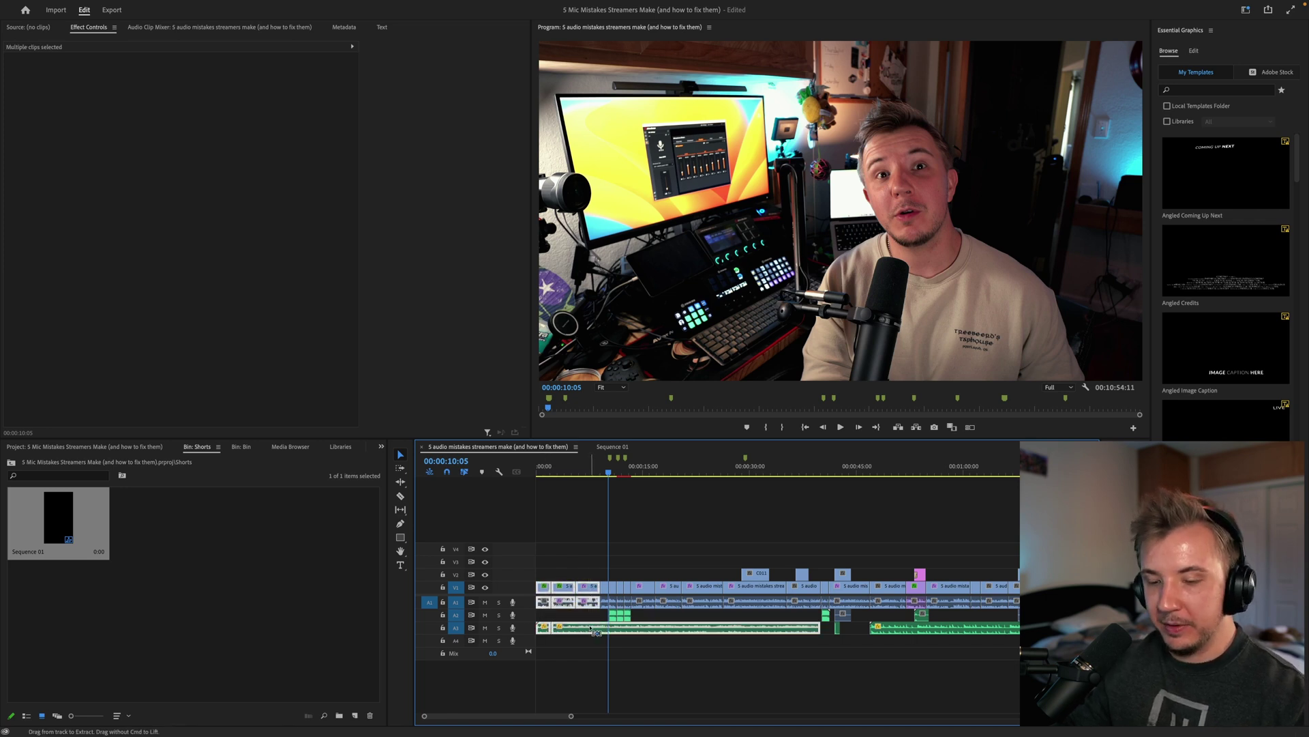
pyautogui.click(613, 447)
pyautogui.hotkey('ctrl', 'v')
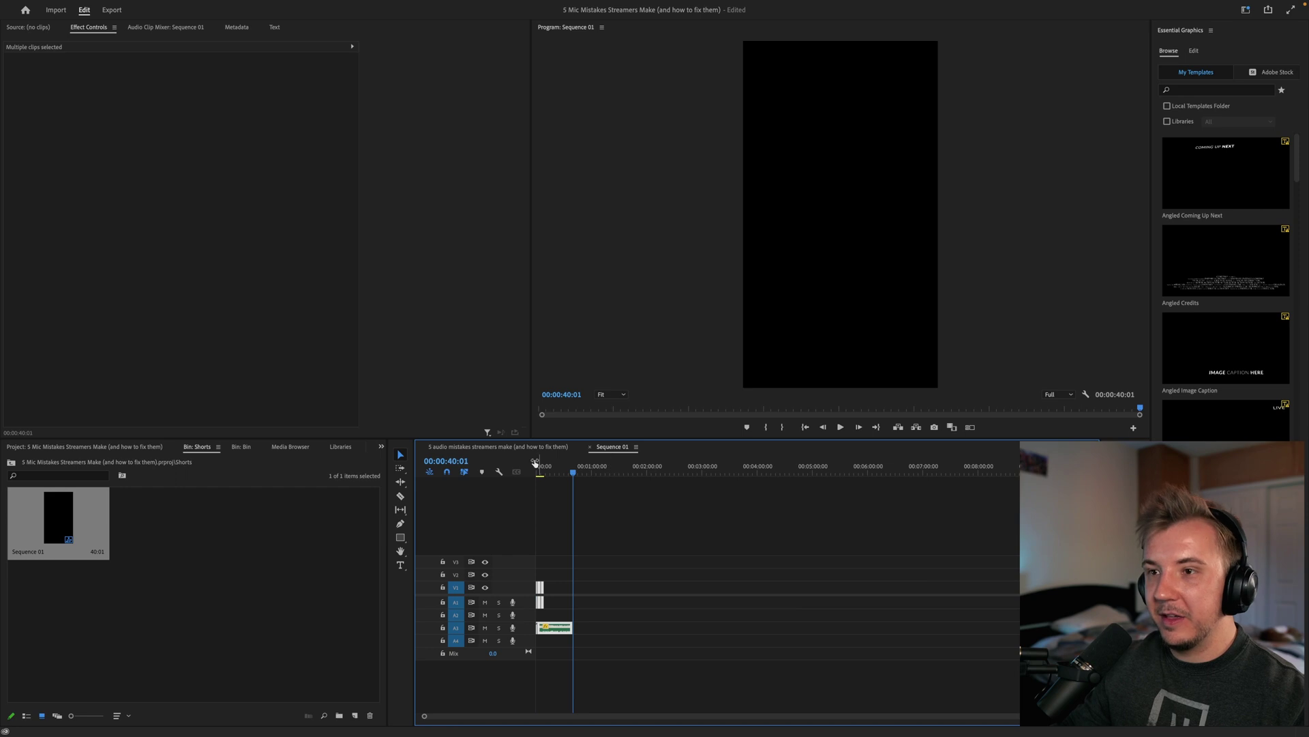
# Copy the title clip group near 00:00:54 and the excerpt starting around 00:01:07 from the main sequence to the end of Sequence 01
pyautogui.click(498, 447)
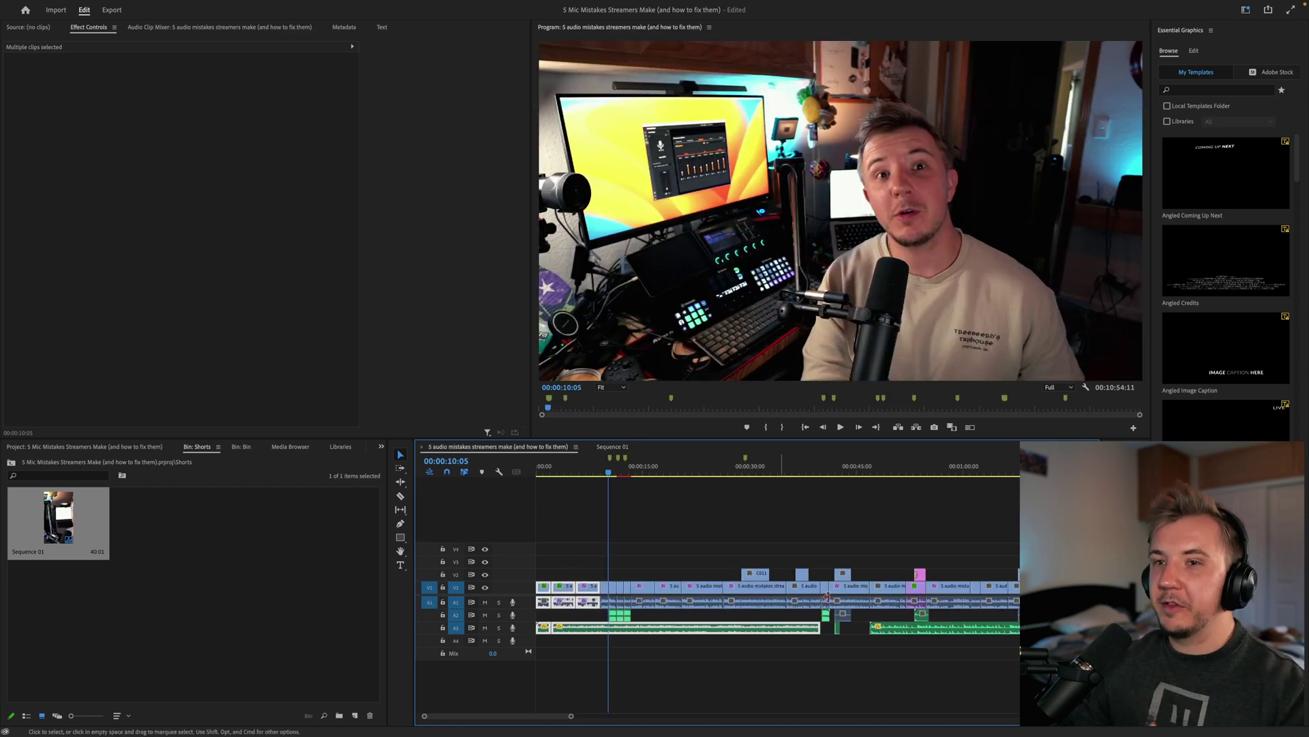
pyautogui.click(900, 468)
pyautogui.moveTo(911, 546); pyautogui.dragTo(926, 617)
pyautogui.moveTo(900, 472); pyautogui.dragTo(1019, 535)
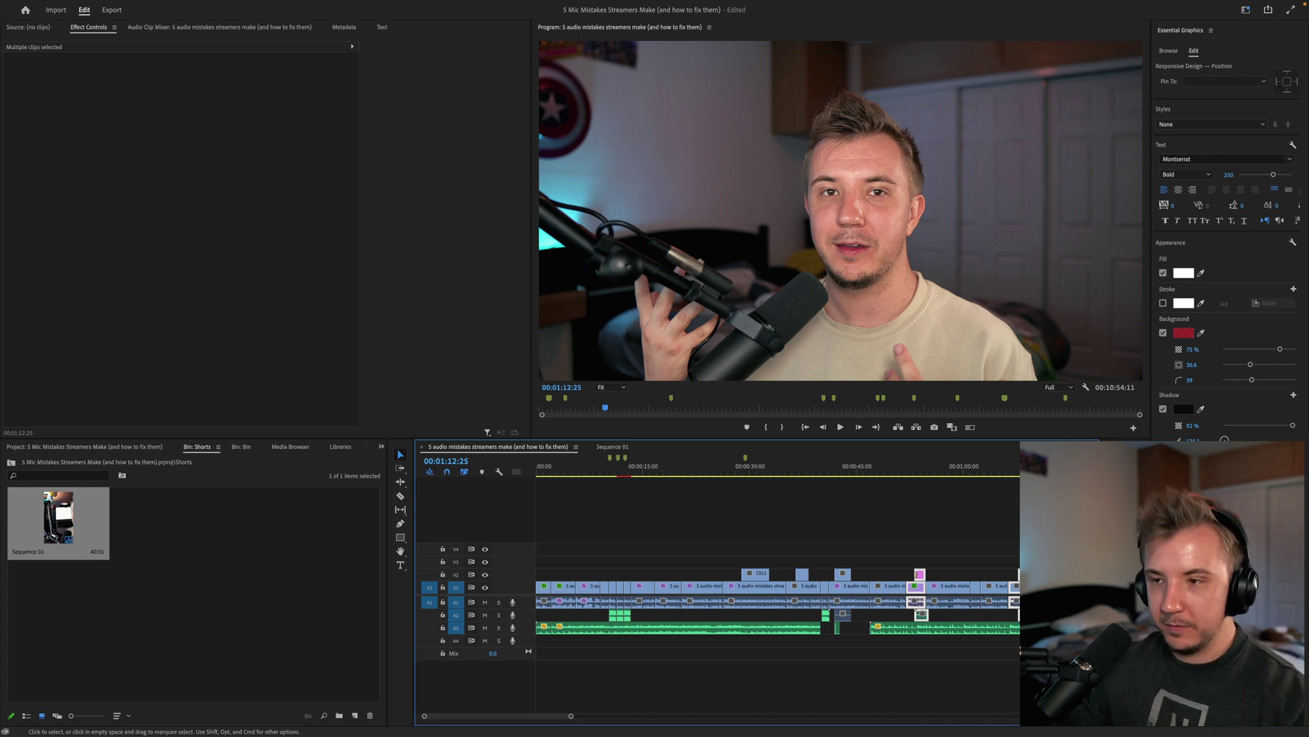
pyautogui.click(613, 447)
pyautogui.press('End')
pyautogui.click(581, 518)
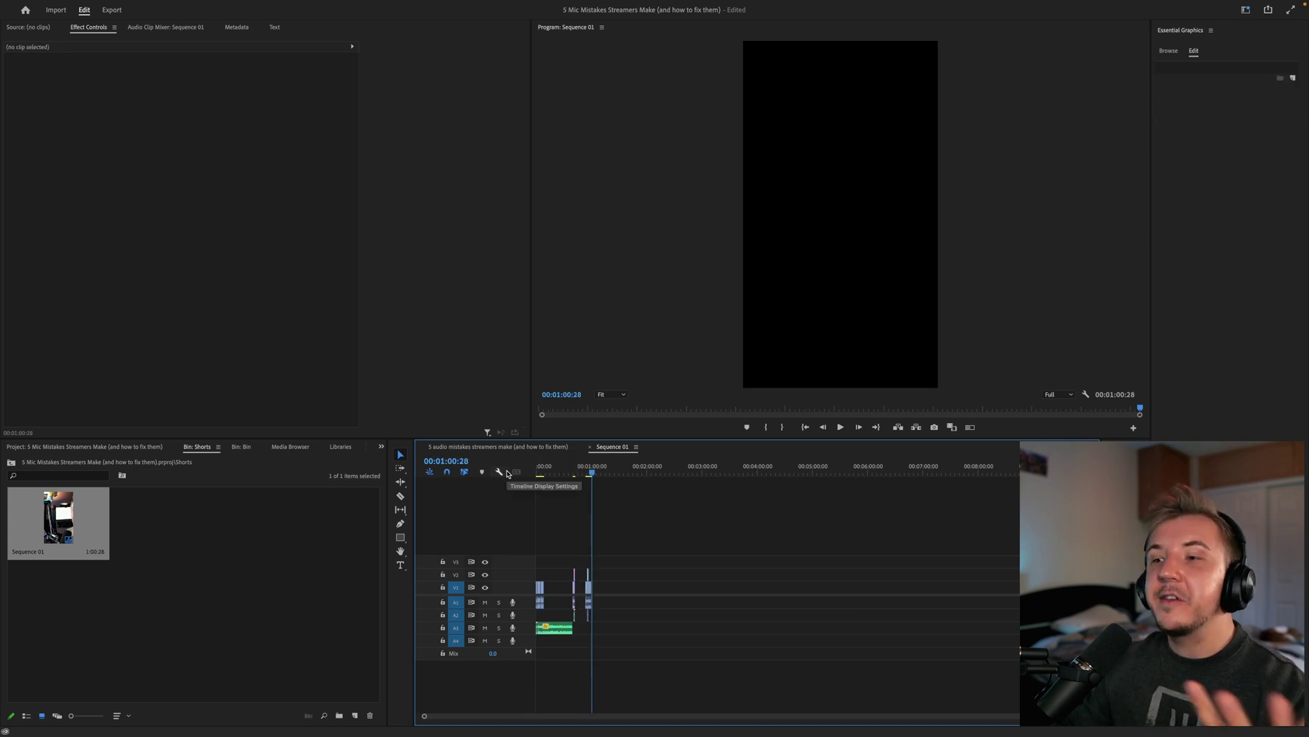
pyautogui.click(539, 448)
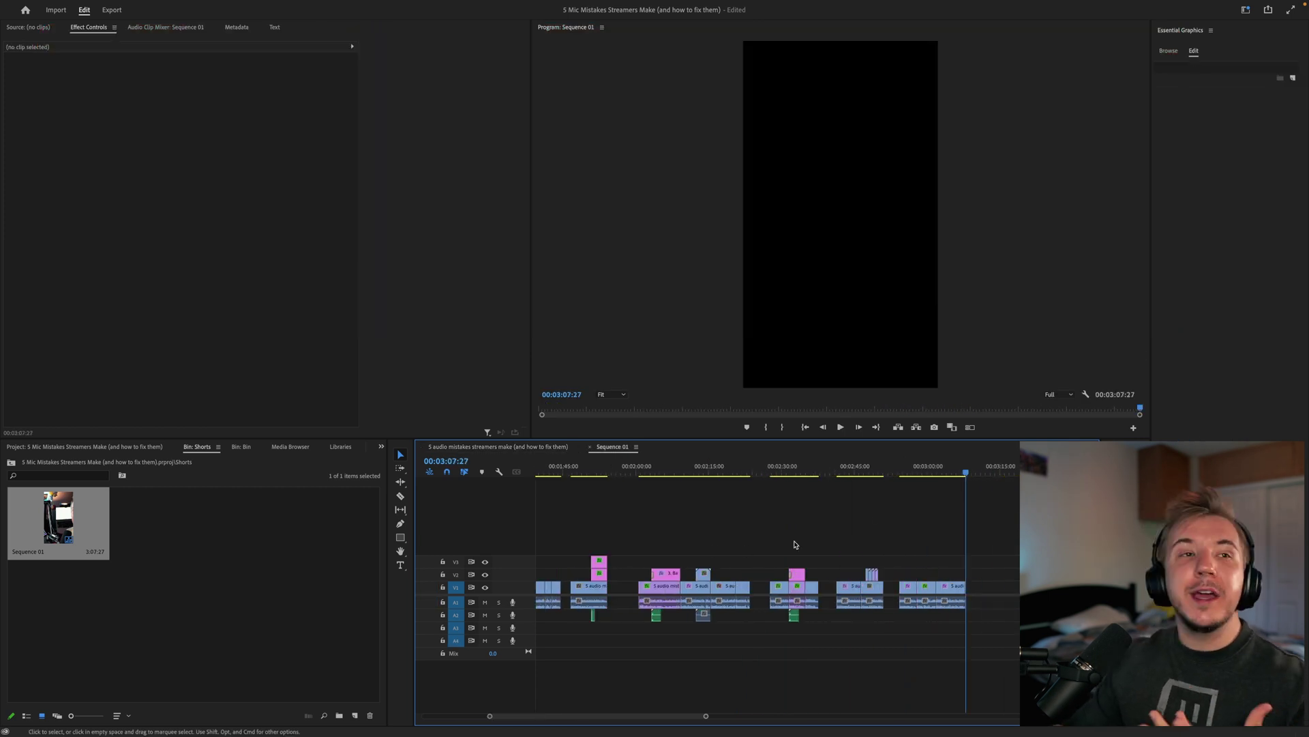
# Examine the motion and transform effects on two of the pasted V1 clips in Sequence 01
pyautogui.hscroll(-5, 794, 544)
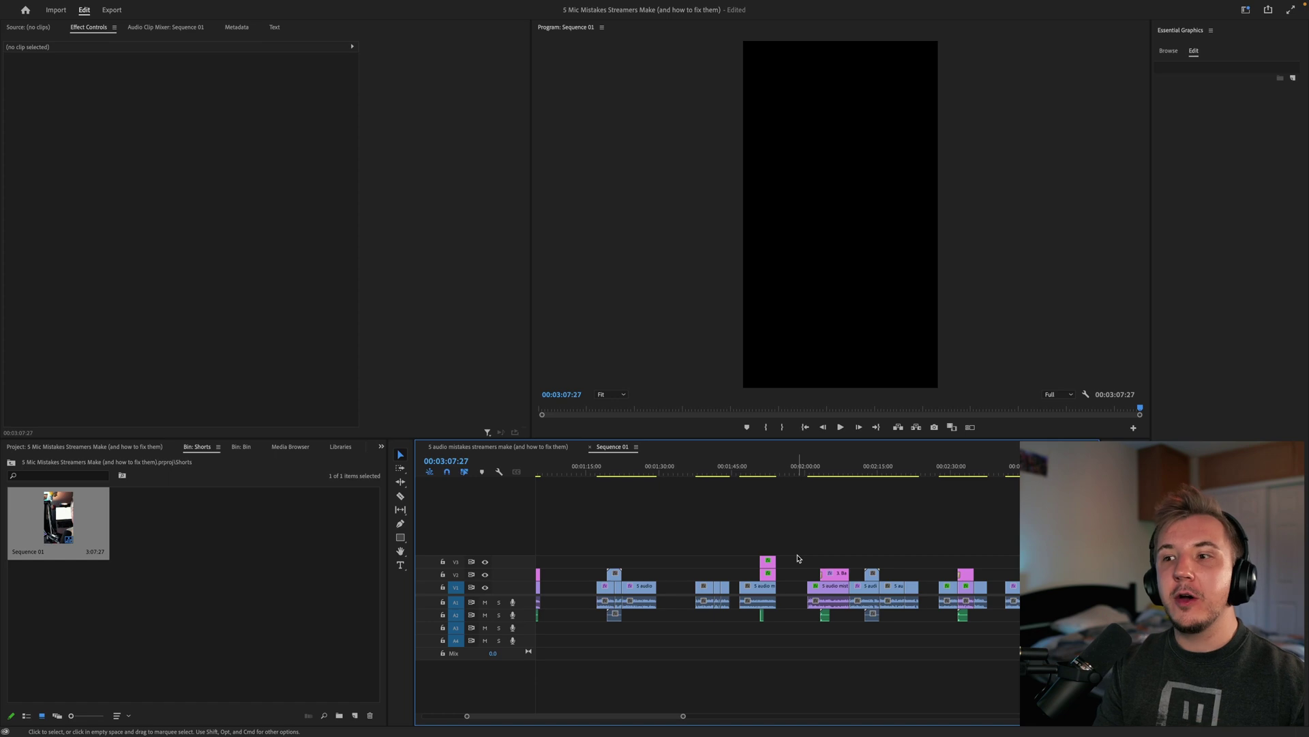
pyautogui.click(827, 591)
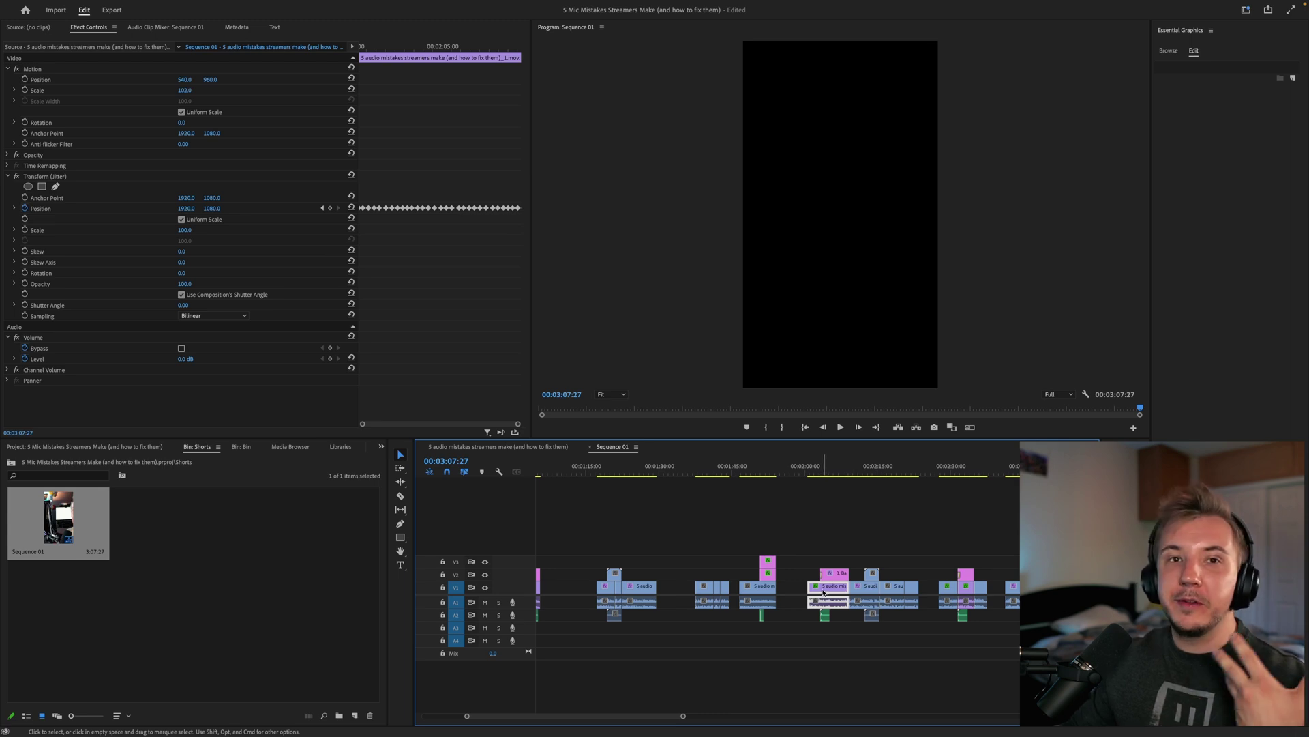
pyautogui.click(964, 588)
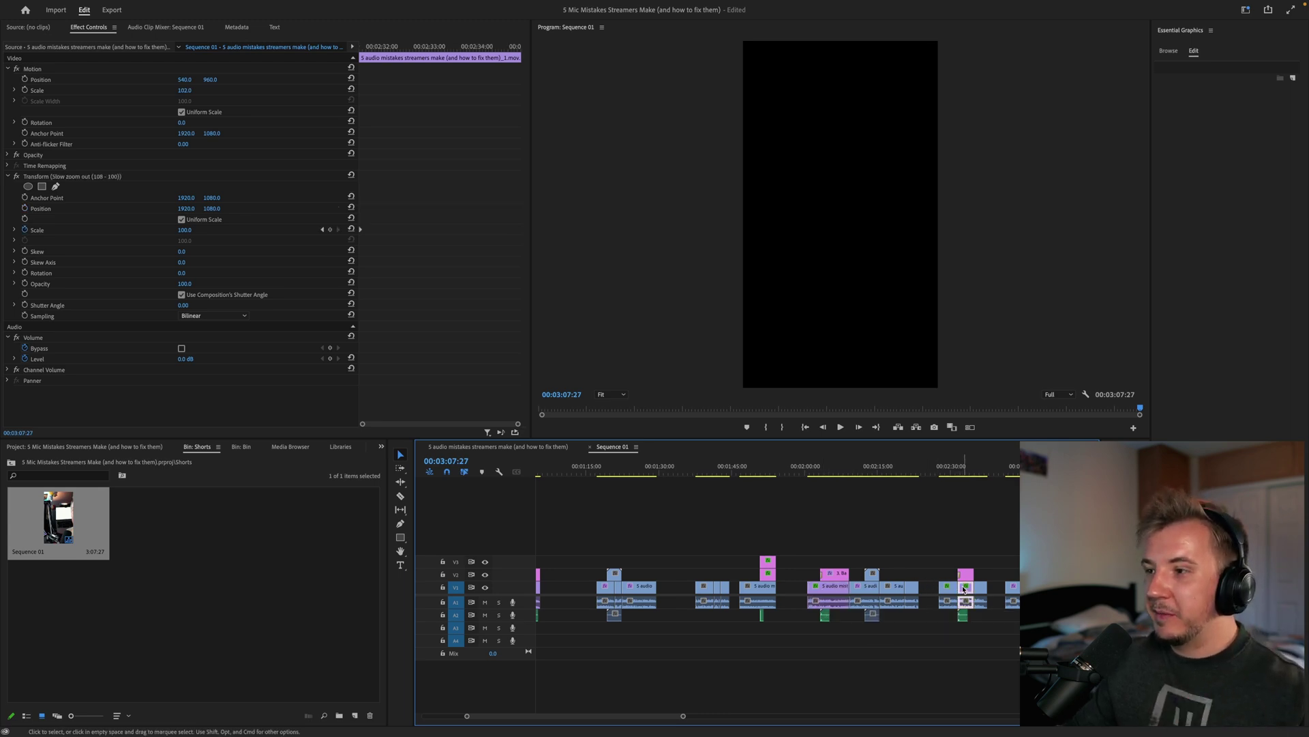
pyautogui.hscroll(5, 948, 587)
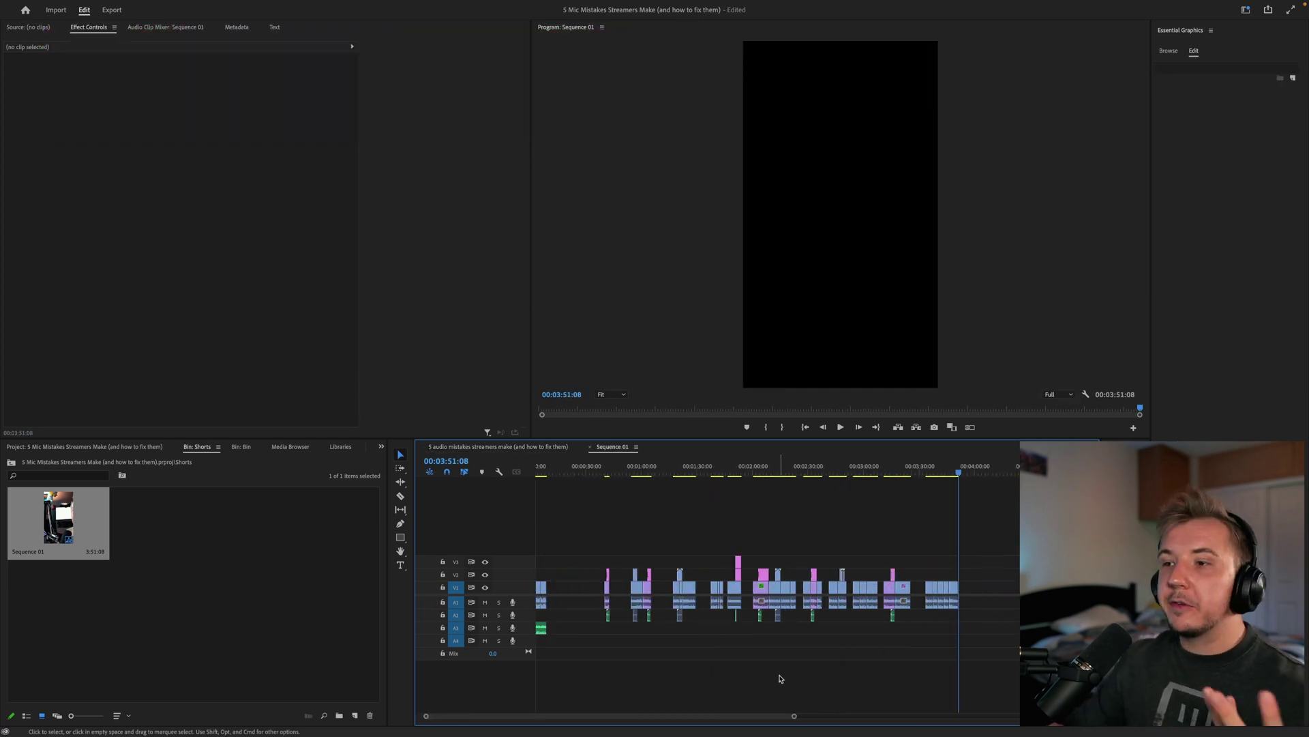
# Close the empty gaps between the pasted clip groups on track V1 of Sequence 01 with ripple deletes
pyautogui.click(578, 591)
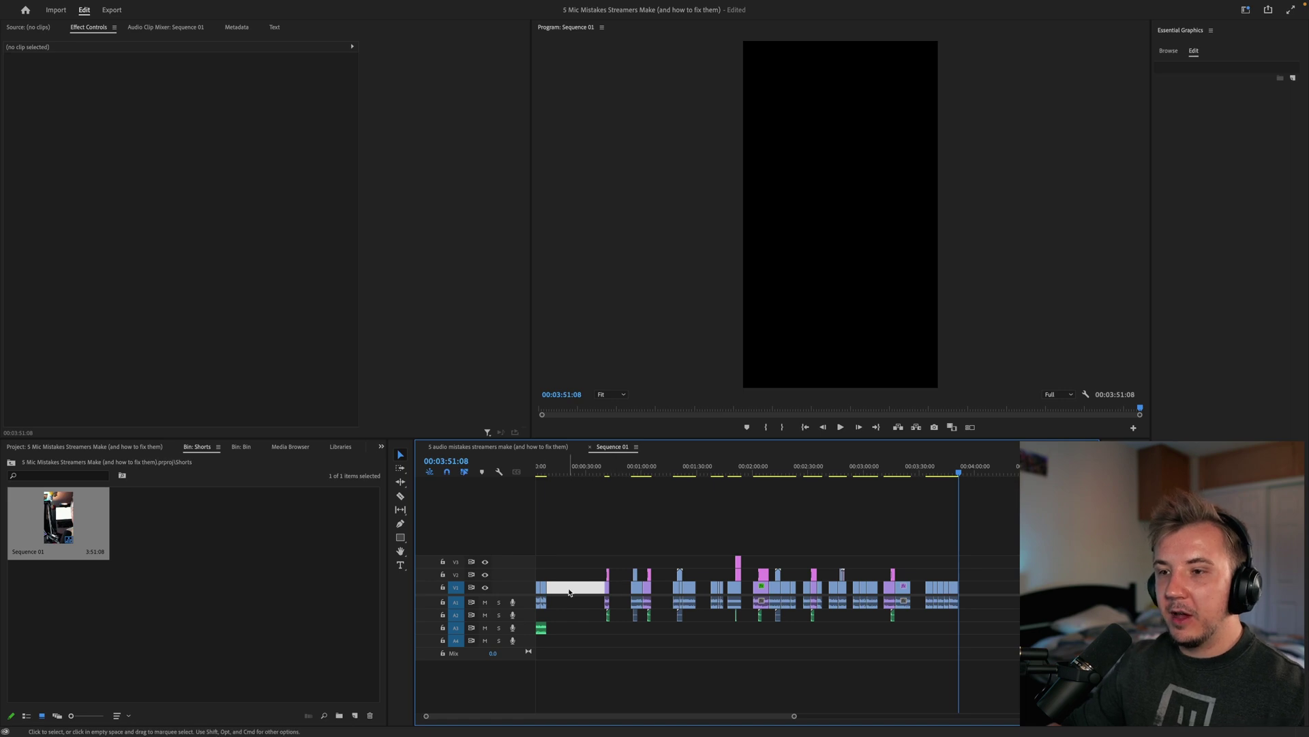
pyautogui.press('Delete')
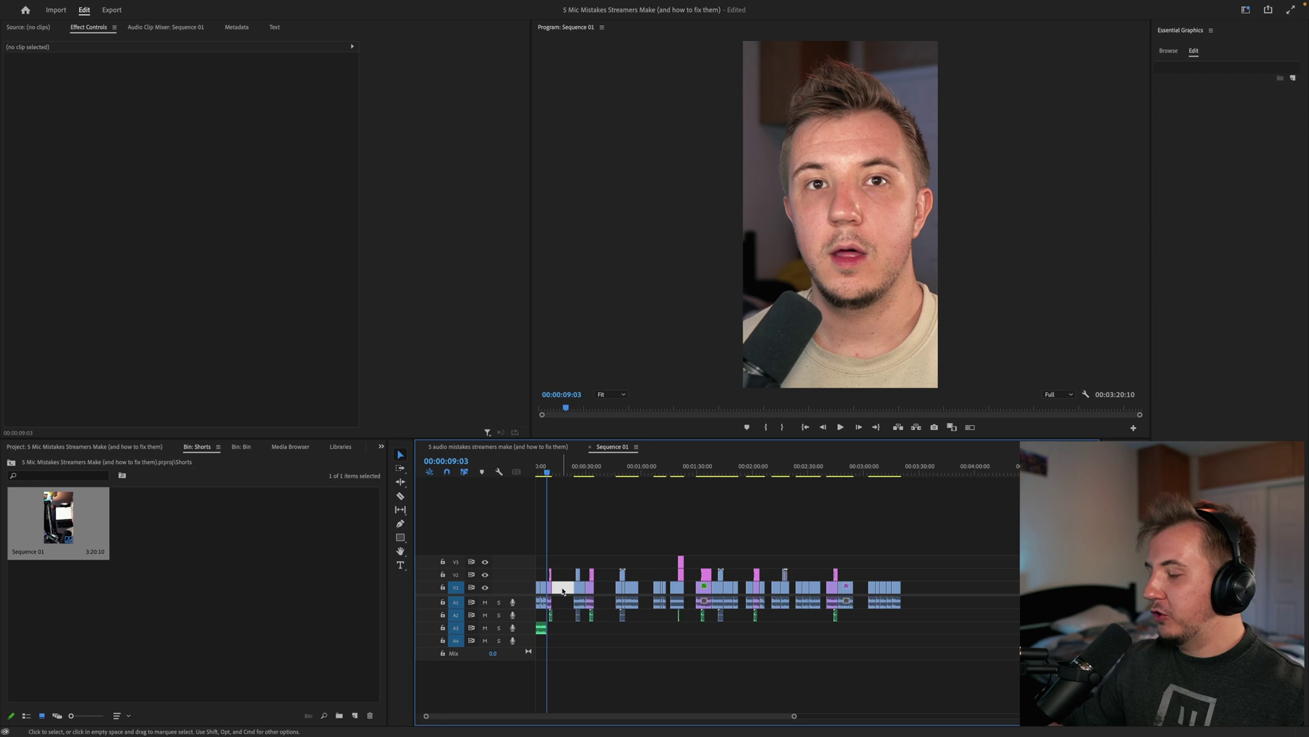
pyautogui.press('Delete')
pyautogui.click(581, 591)
pyautogui.press('Delete')
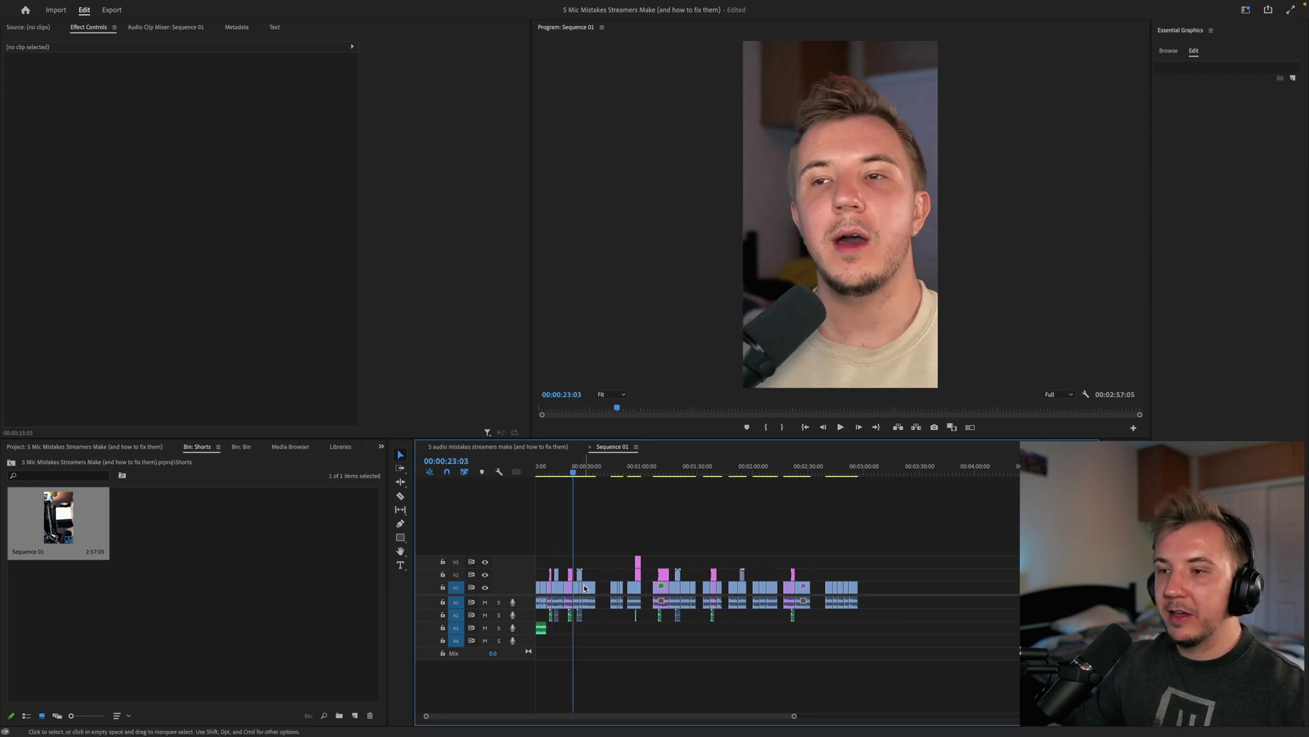
pyautogui.click(605, 588)
pyautogui.press('Delete')
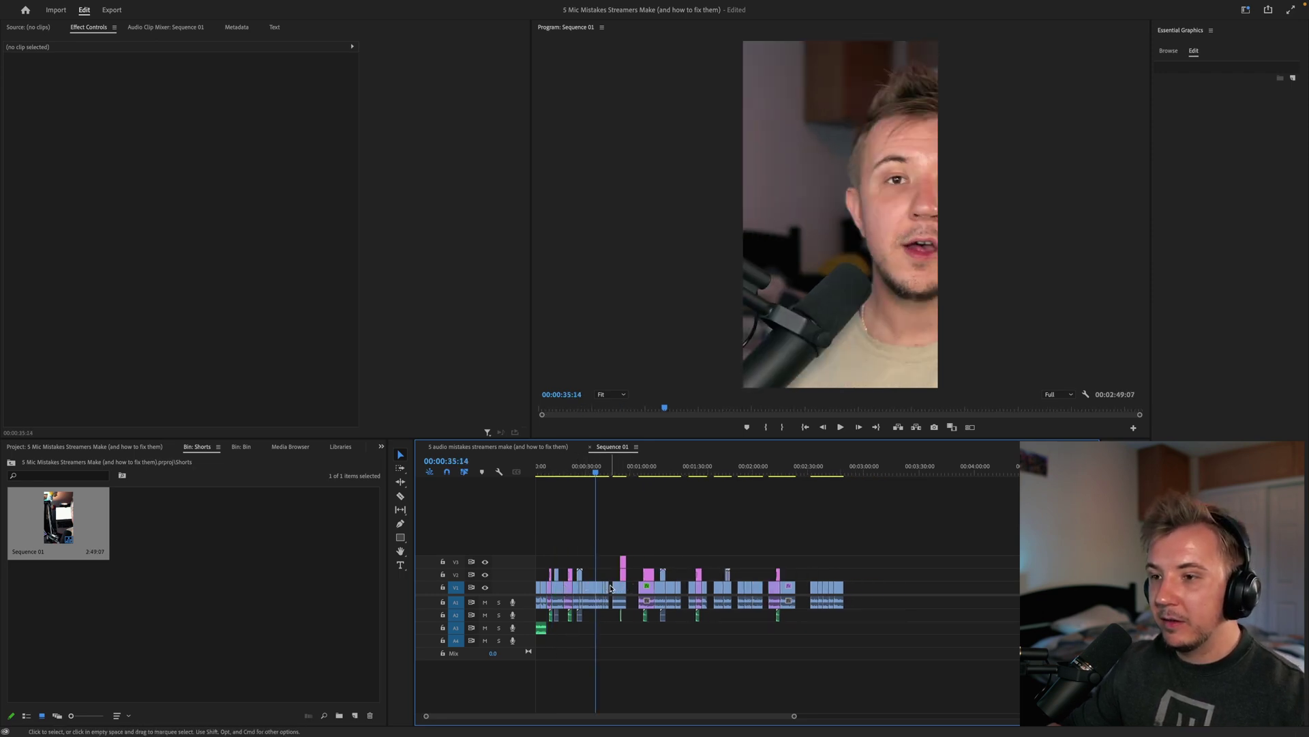
pyautogui.click(630, 589)
pyautogui.press('Delete')
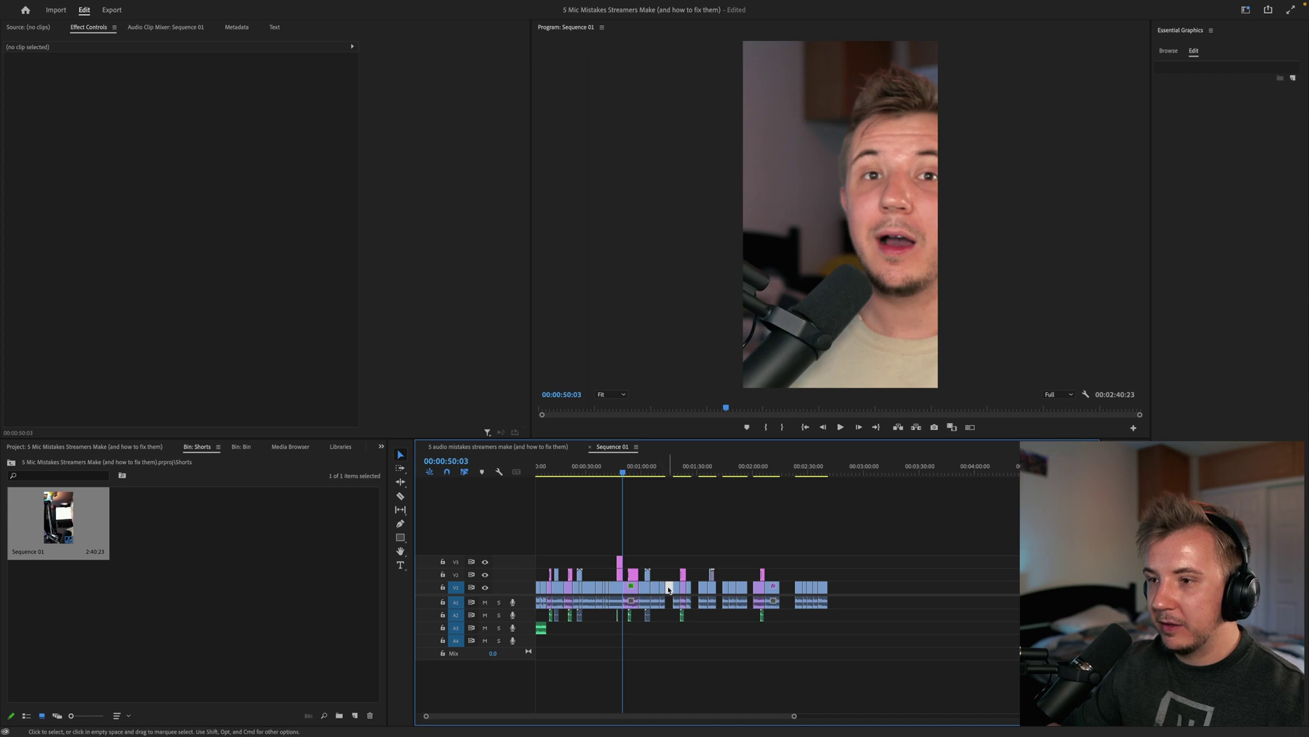
pyautogui.press('Delete')
pyautogui.click(694, 588)
pyautogui.press('Delete')
pyautogui.click(787, 477)
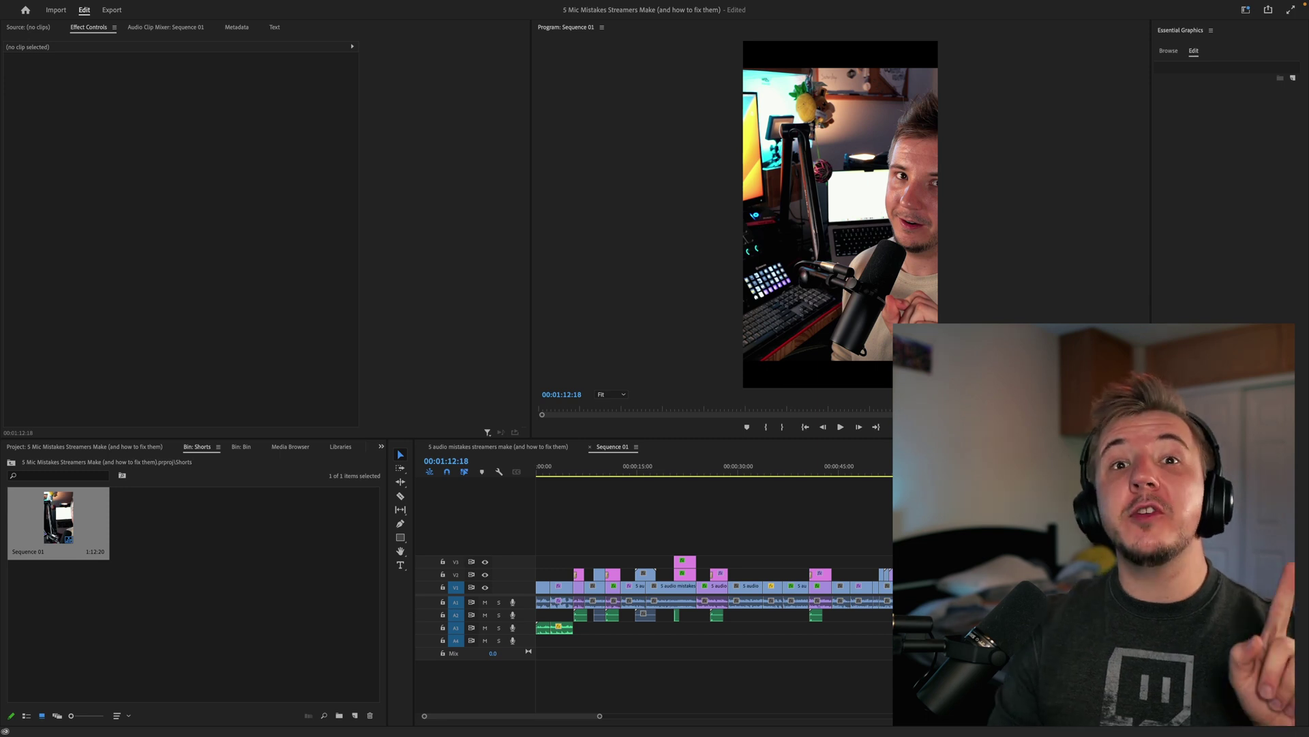
# Remove the Motion Scale keyframes from the first clip in Sequence 01 and set its scale to 89
pyautogui.click(543, 472)
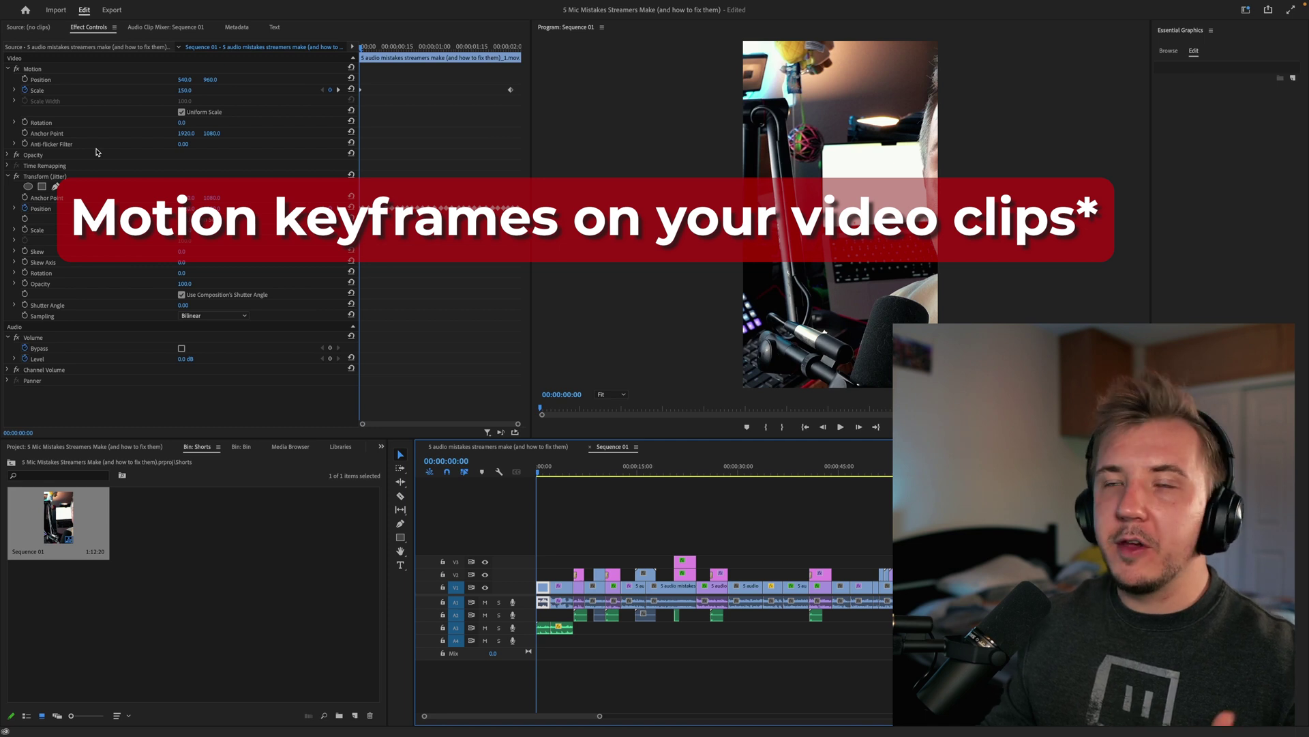
pyautogui.click(25, 90)
pyautogui.press('Return')
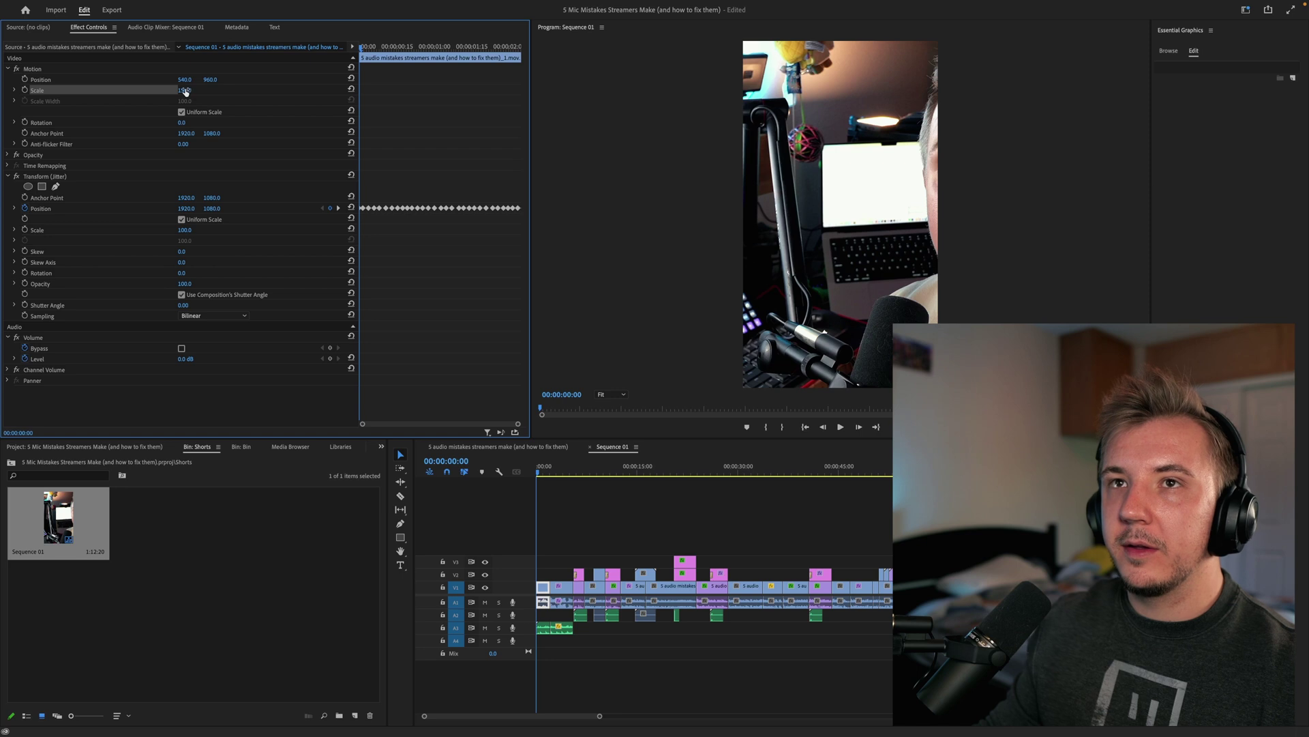
pyautogui.click(184, 90)
pyautogui.write('89')
pyautogui.press('Return')
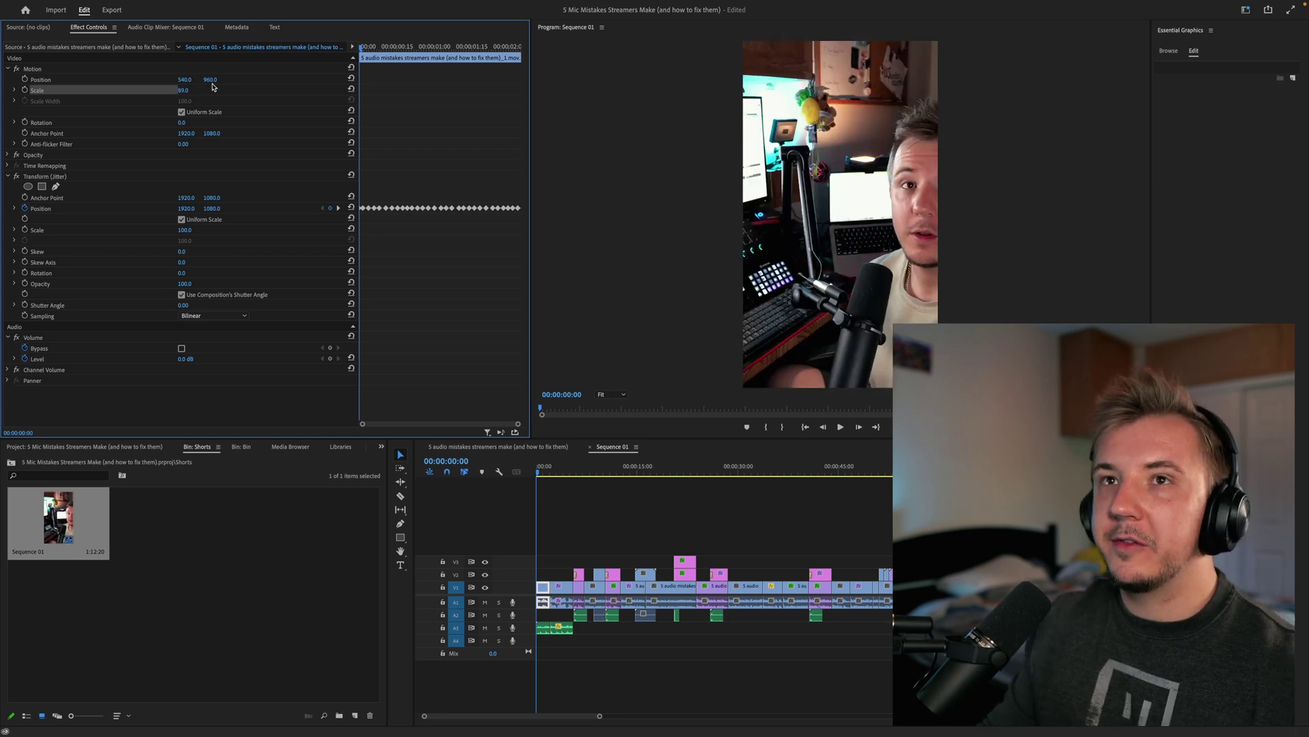
# Set the first clip's horizontal Motion position to 100 to bring the speaker into the portrait frame
pyautogui.click(184, 80)
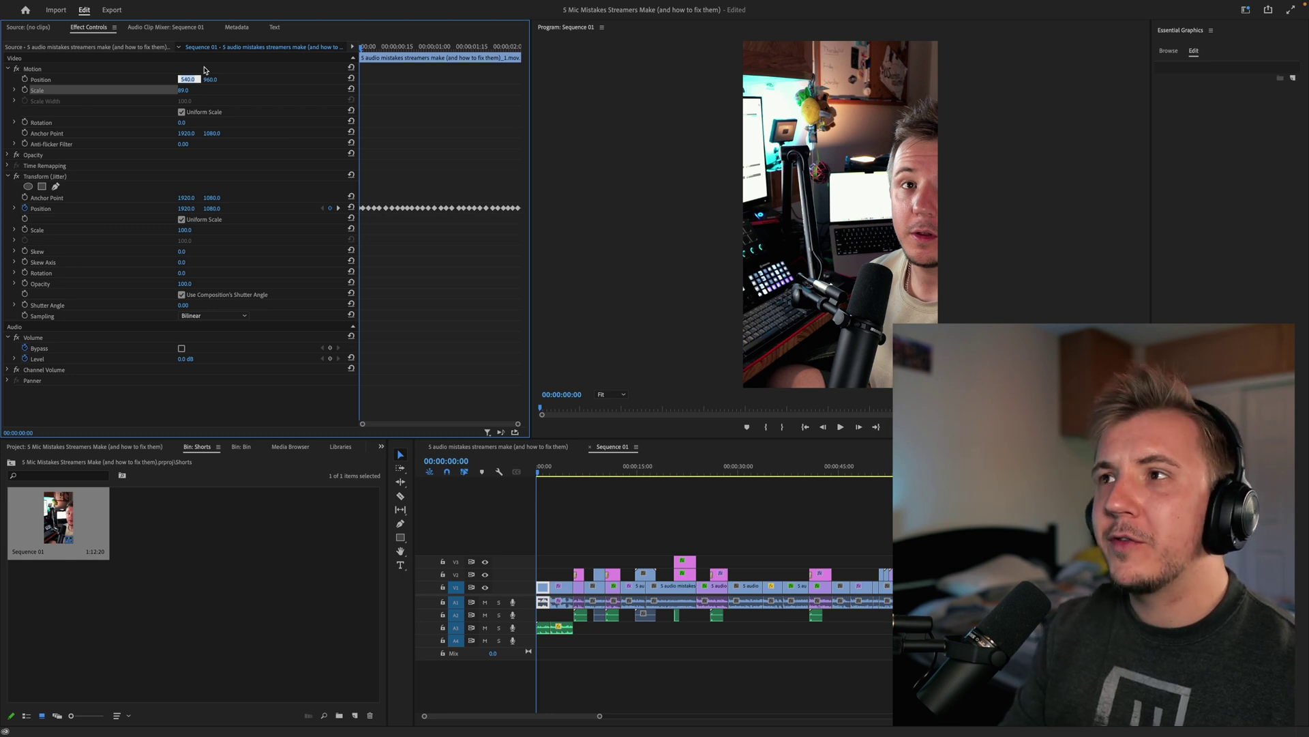
pyautogui.write('100')
pyautogui.press('Return')
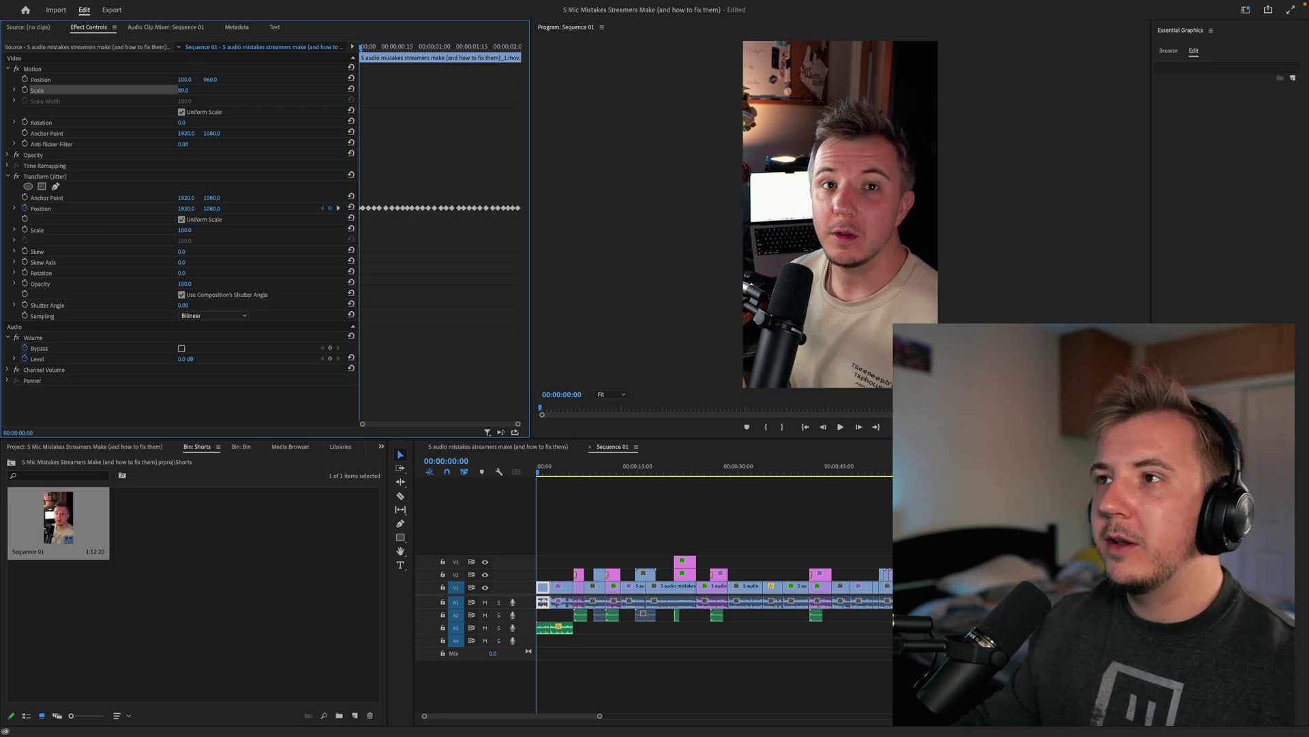
# Set the Motion scale of the clip at about 00:00:04:19 to 89
pyautogui.moveTo(550, 478); pyautogui.dragTo(566, 481)
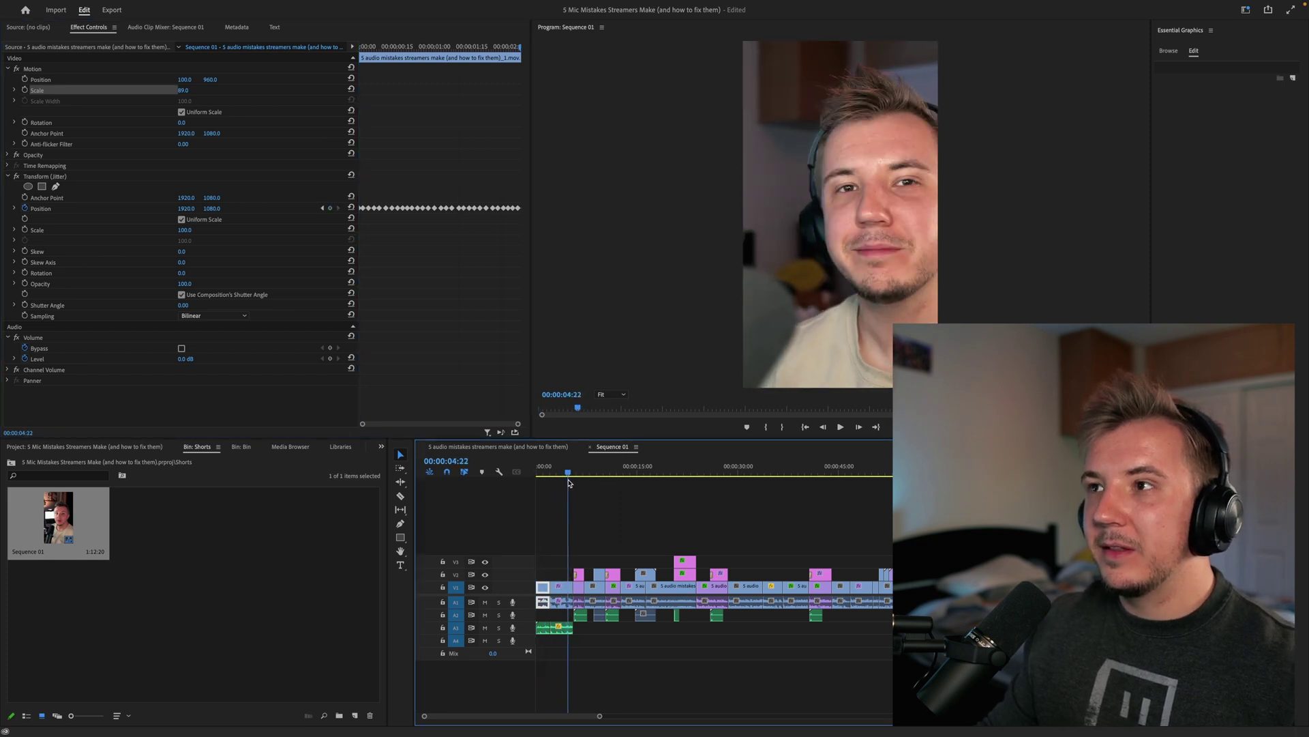
pyautogui.click(561, 587)
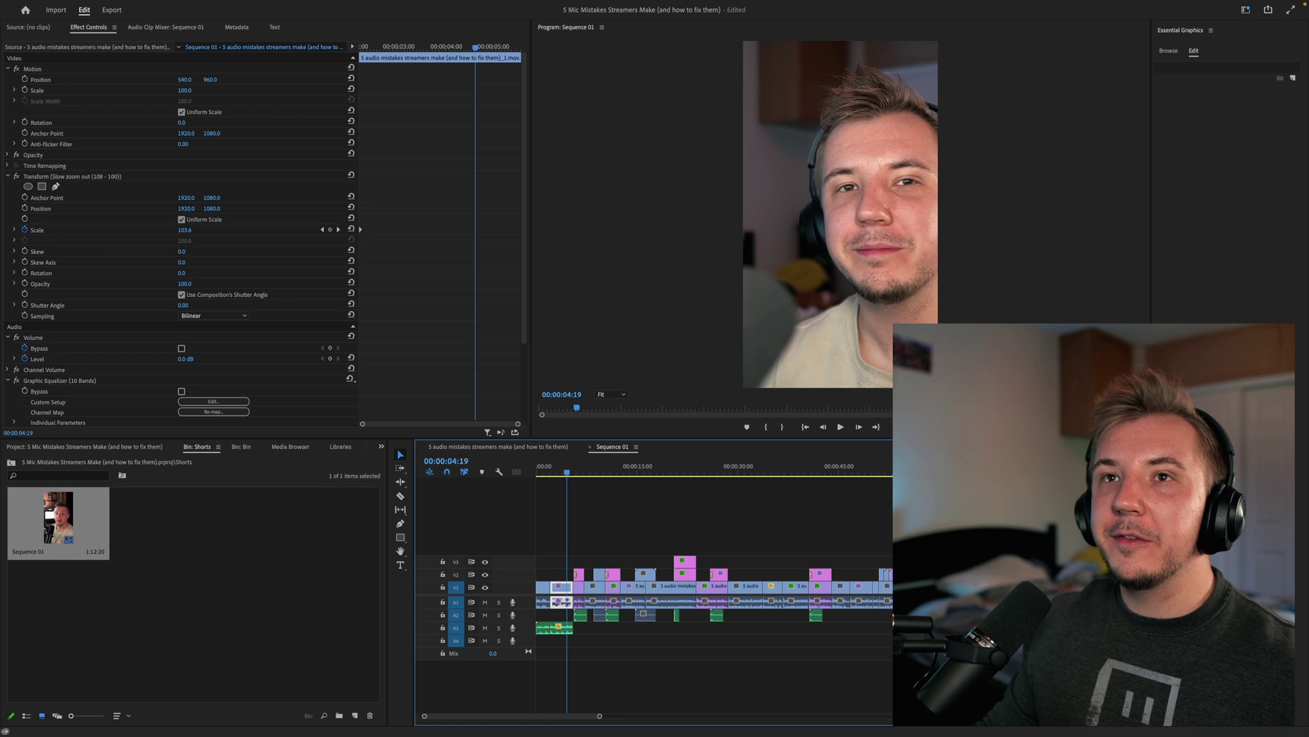
pyautogui.click(192, 89)
pyautogui.write('89')
pyautogui.press('Return')
# Adjust the horizontal Motion position of the clip at 00:00:04:19, trying 300 and settling on 350, to center the speaker
pyautogui.click(189, 78)
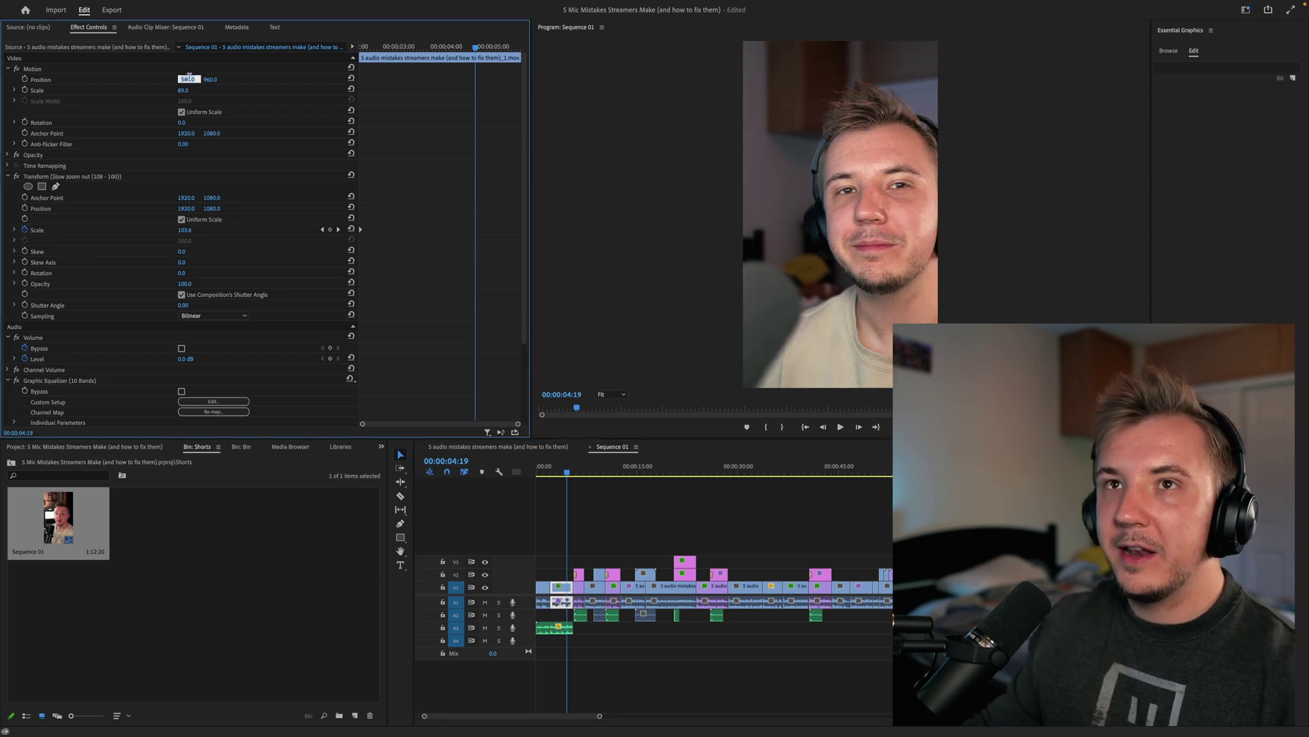
pyautogui.write('300')
pyautogui.press('Return')
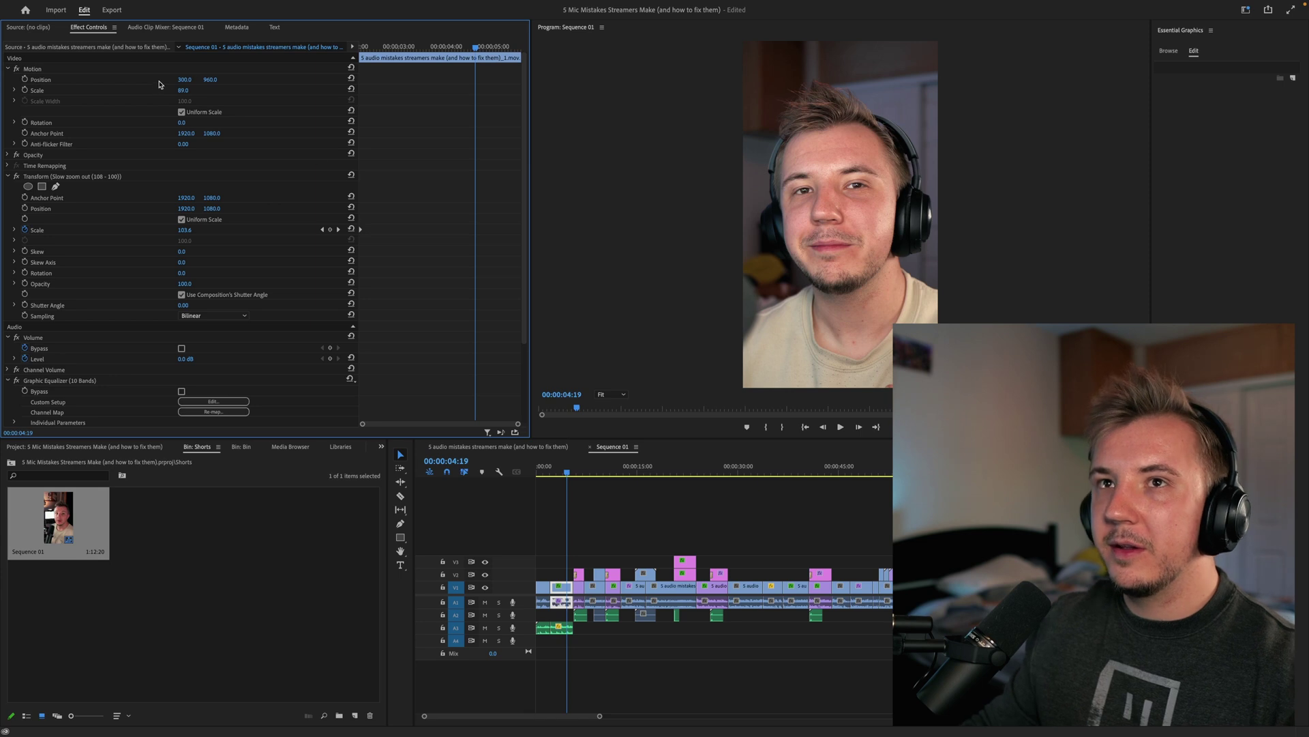
pyautogui.click(189, 78)
pyautogui.write('350')
pyautogui.press('Return')
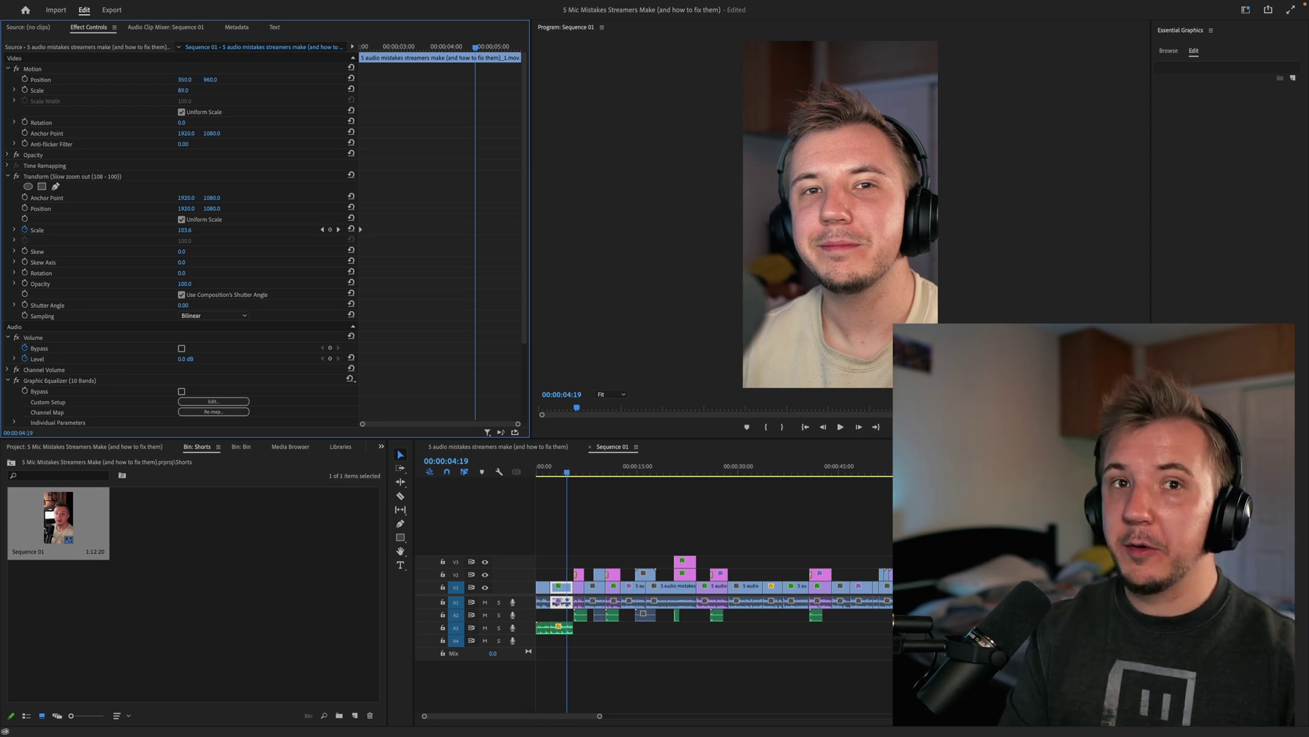
# Select the main-track clips from about 00:00:13 to 00:00:38 that share the same framing, and shift the 00:00:13:10 clip's horizontal Motion position
pyautogui.click(575, 471)
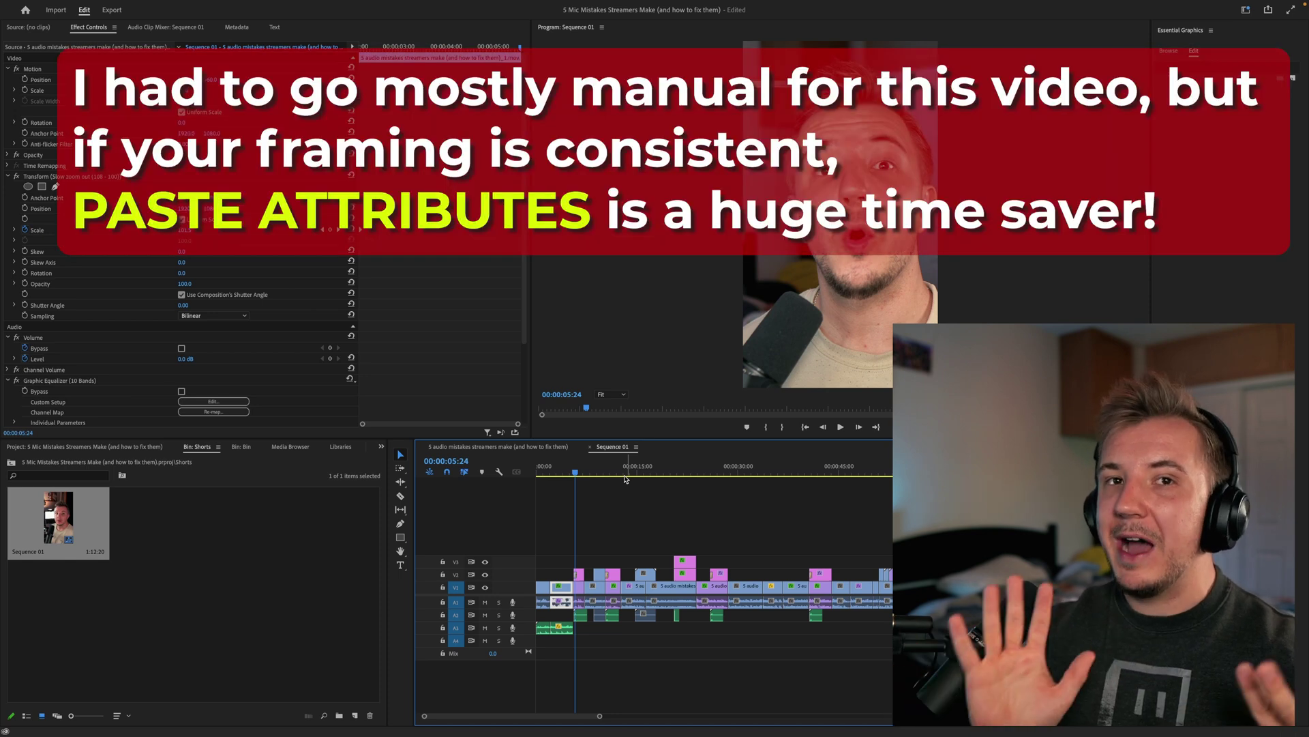
pyautogui.click(567, 492)
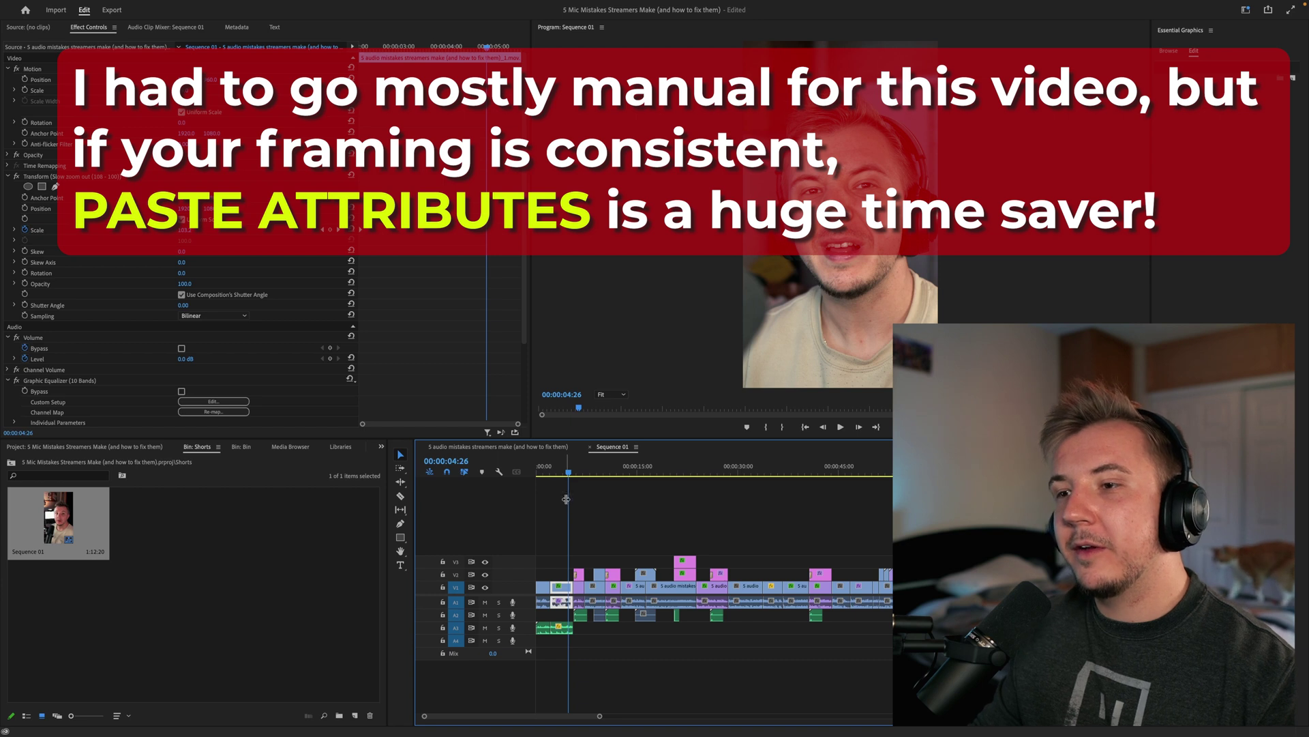
pyautogui.click(641, 600)
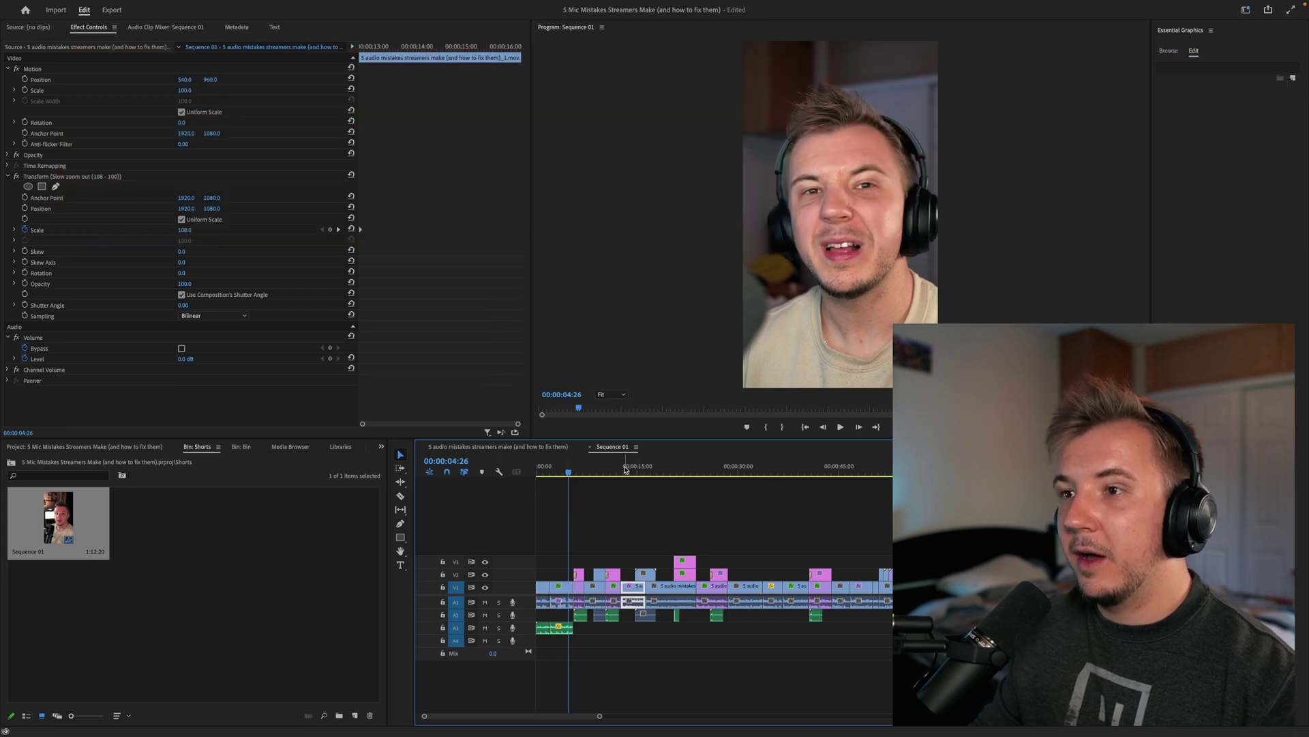
pyautogui.click(660, 470)
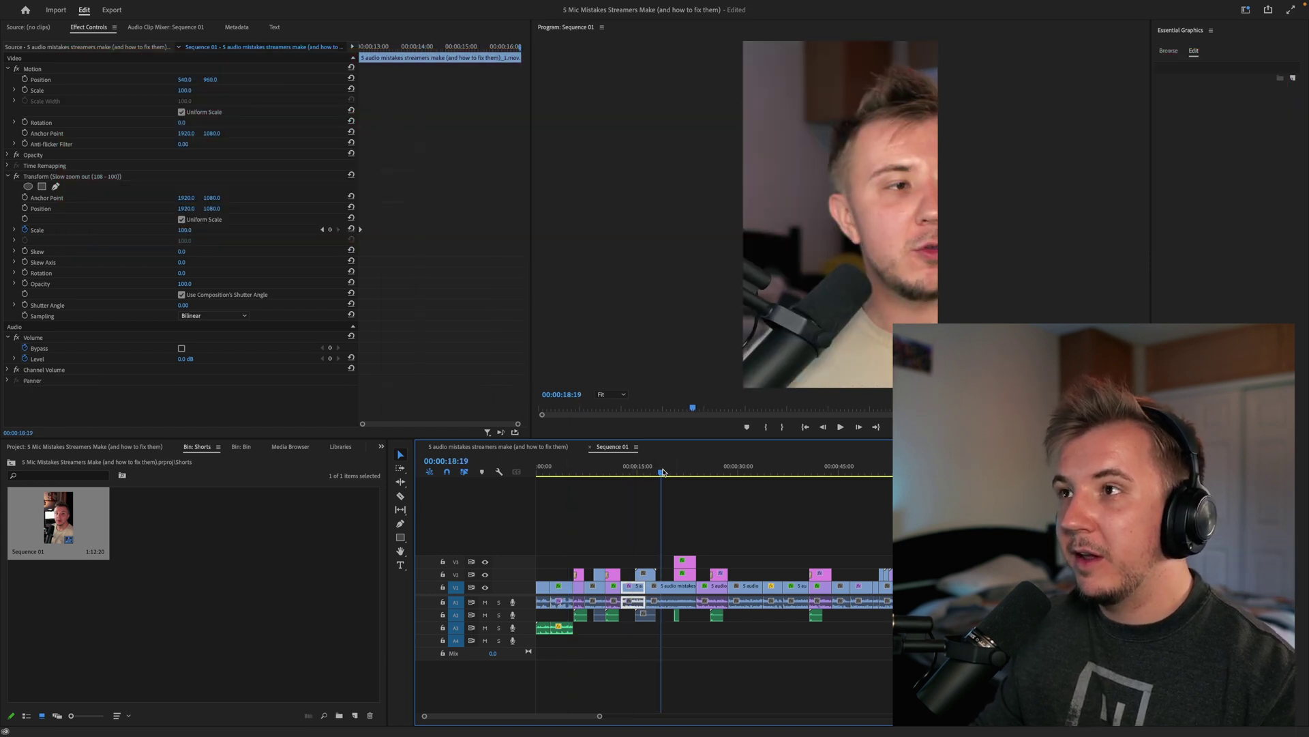
pyautogui.keyDown('shift'); pyautogui.click(671, 600); pyautogui.keyUp('shift')
pyautogui.click(704, 470)
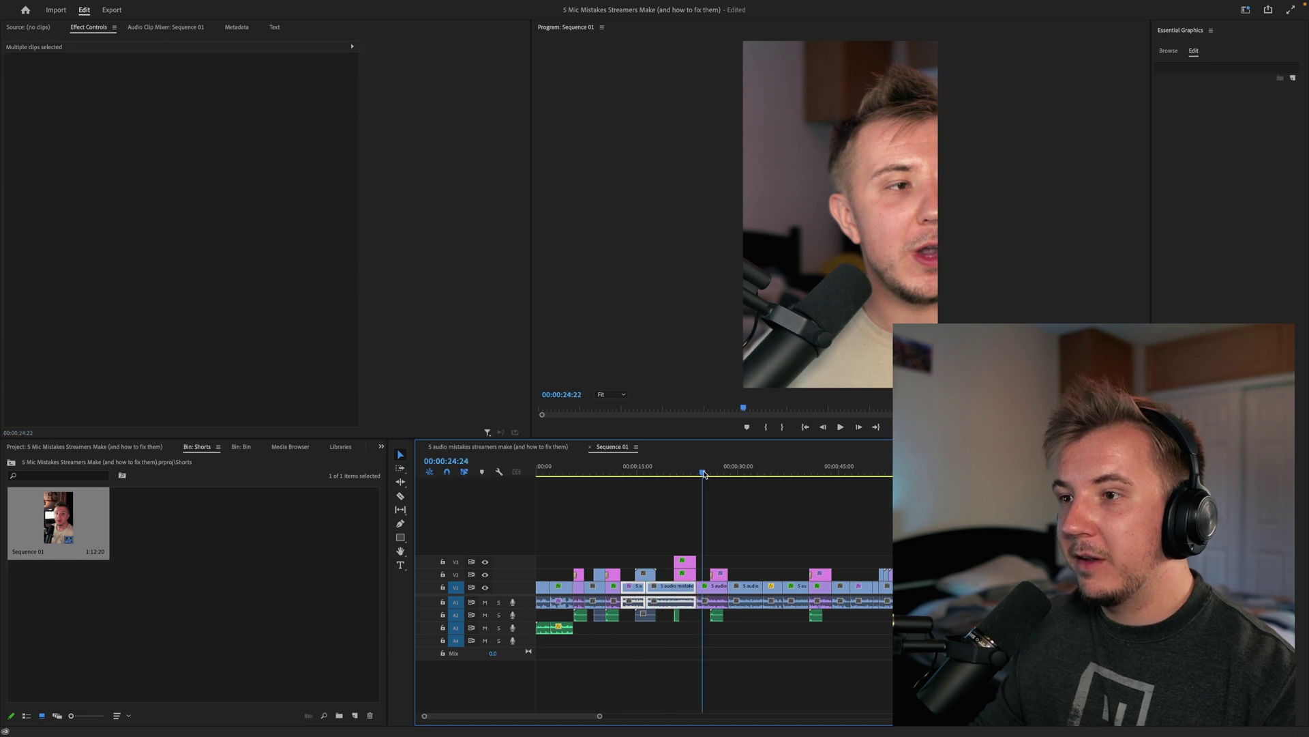
pyautogui.keyDown('shift'); pyautogui.click(712, 600); pyautogui.keyUp('shift')
pyautogui.click(748, 470)
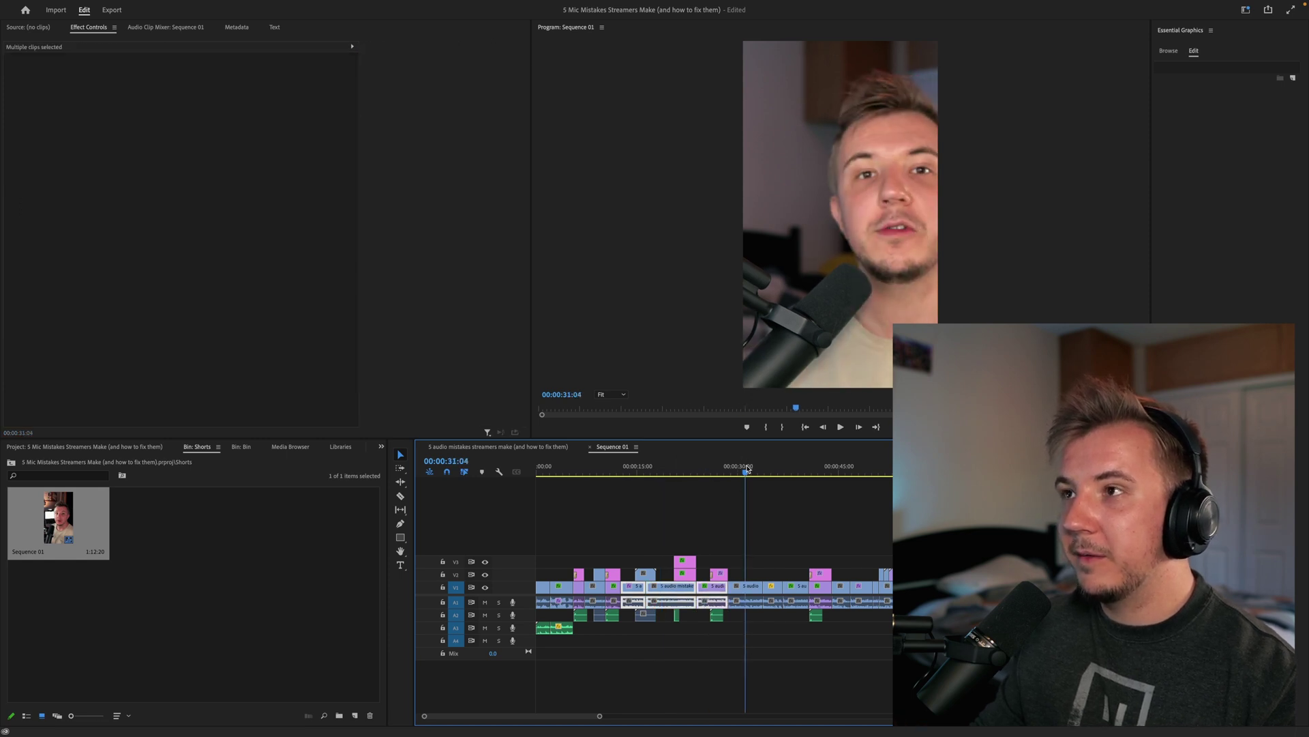
pyautogui.keyDown('shift'); pyautogui.click(749, 587); pyautogui.keyUp('shift')
pyautogui.moveTo(767, 472); pyautogui.dragTo(788, 471)
pyautogui.keyDown('shift'); pyautogui.click(774, 596); pyautogui.keyUp('shift')
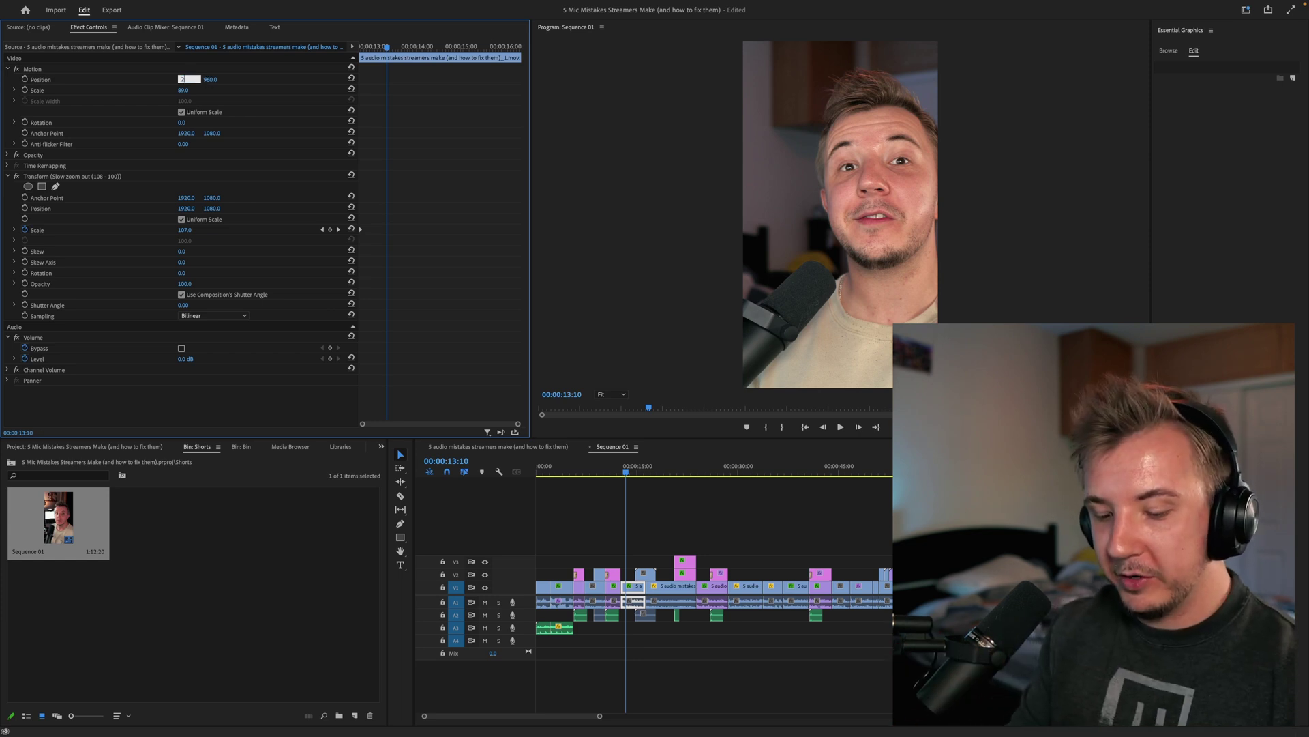
pyautogui.press('Return')
# Set the Motion scale of the clip at 00:00:38:08 to 89
pyautogui.moveTo(648, 465); pyautogui.dragTo(796, 494)
pyautogui.click(804, 591)
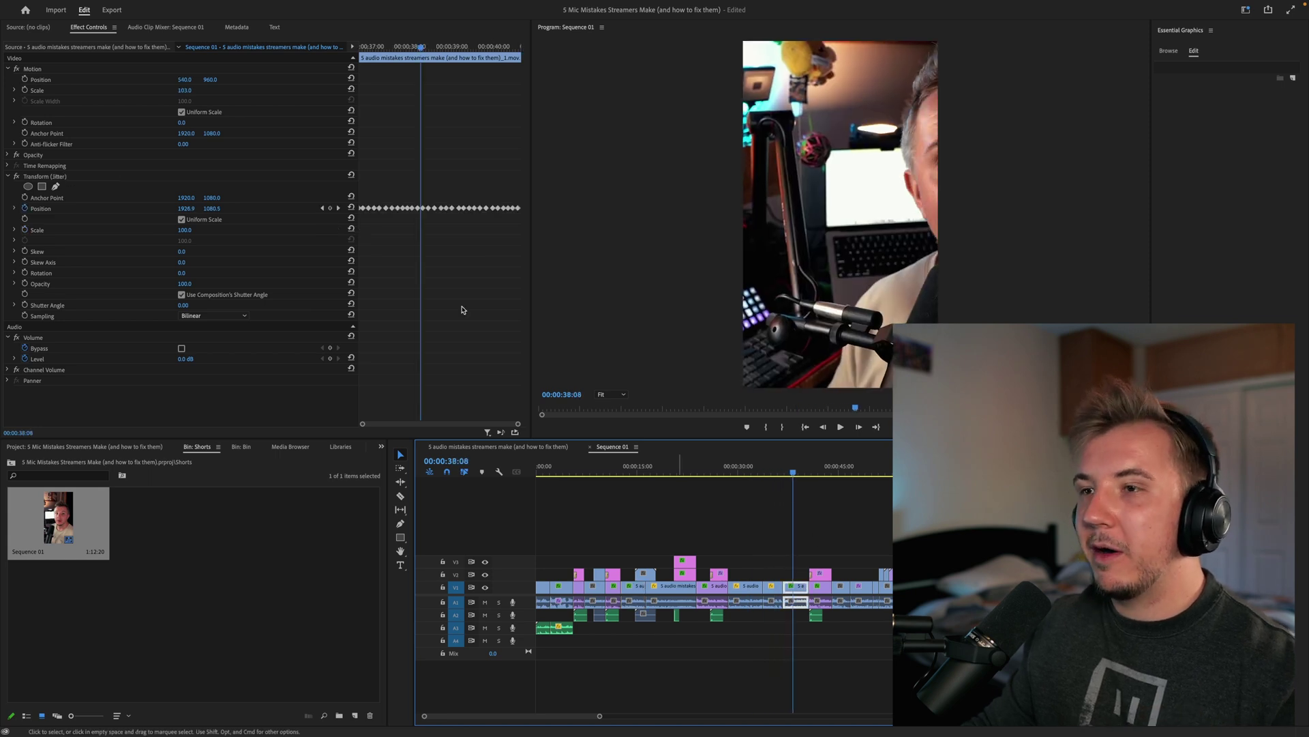
pyautogui.click(184, 90)
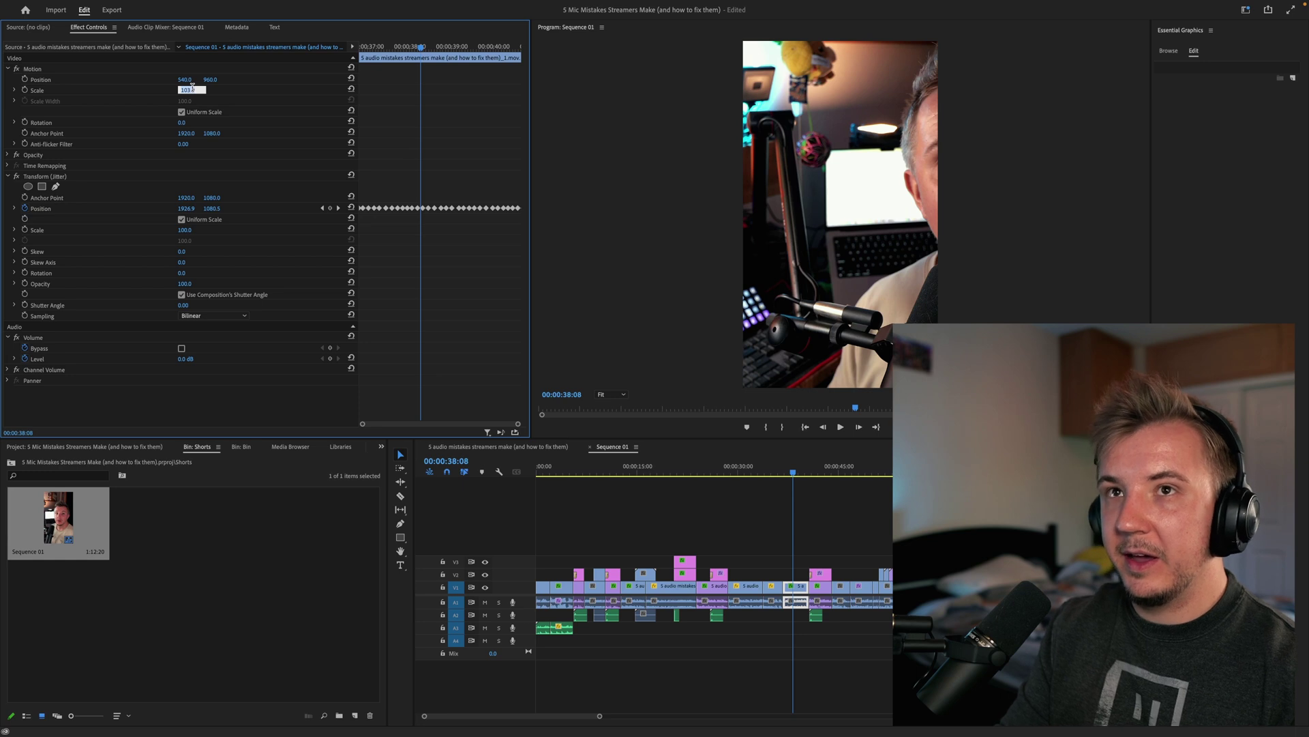
pyautogui.press('Return')
# Adjust the horizontal Motion position of the clip at 00:00:38:08, trying 150 and settling on 0, to center the speaker
pyautogui.click(188, 79)
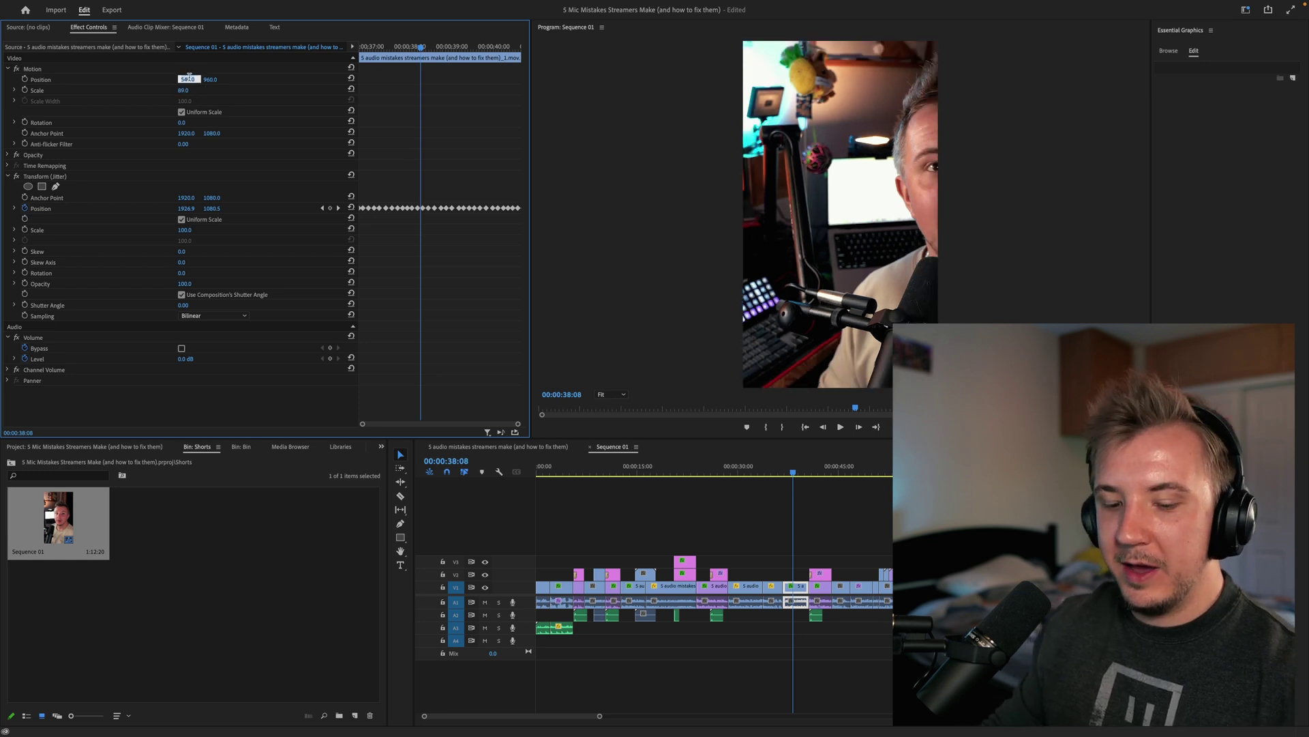
pyautogui.write('150')
pyautogui.press('Return')
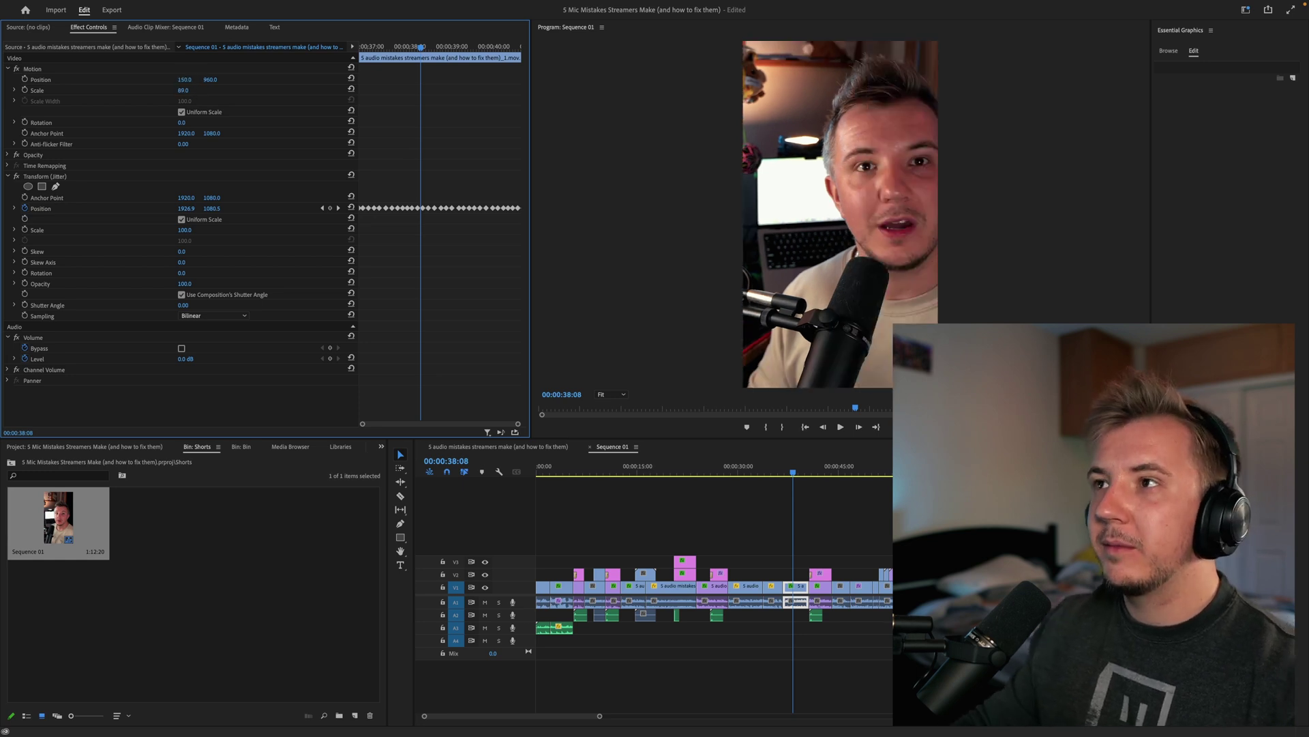
pyautogui.click(190, 79)
pyautogui.write('0')
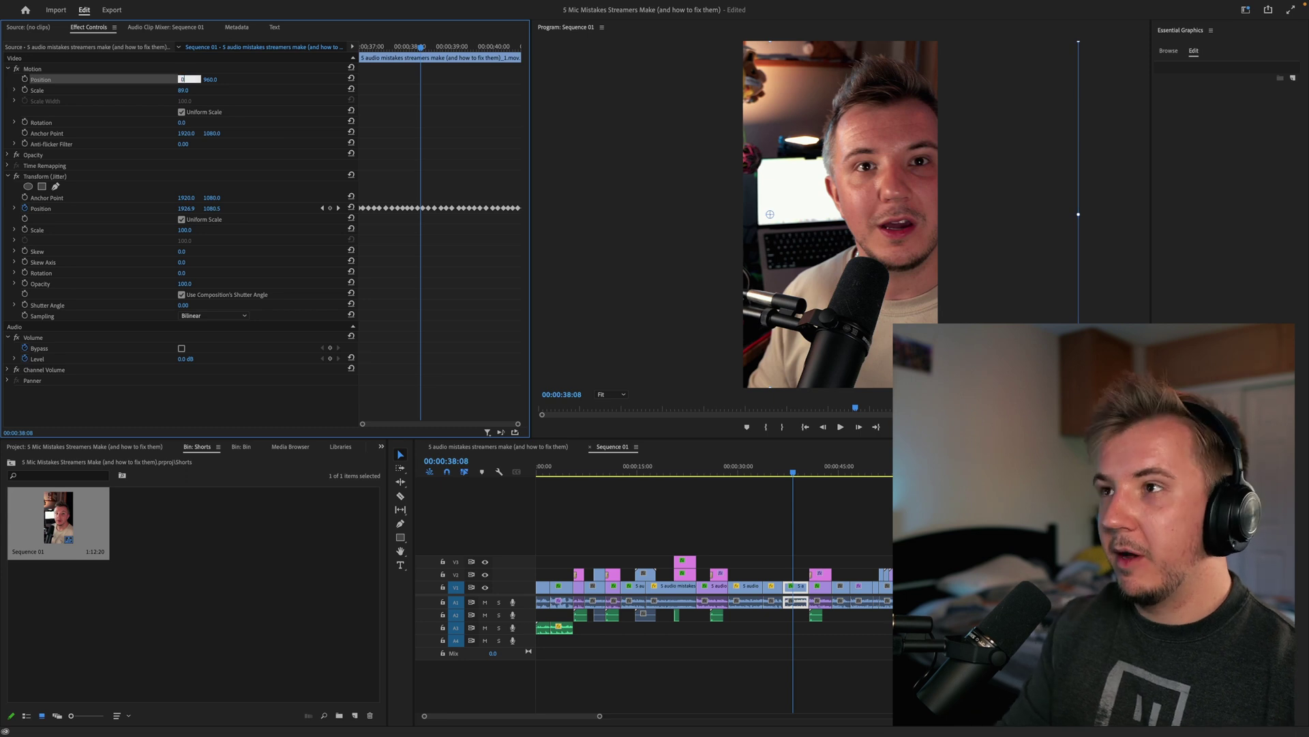
pyautogui.press('Return')
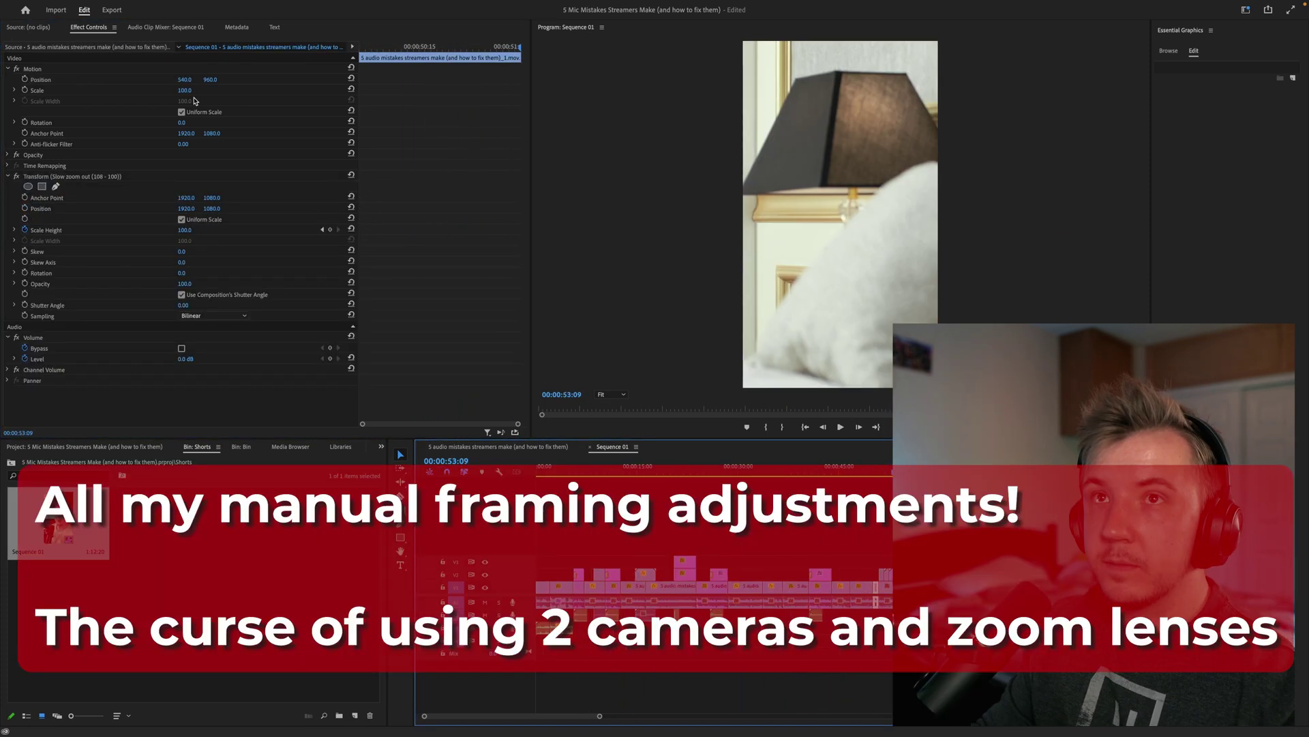
# Open the Motion scale of the clip at 00:00:53:09 for editing, and scrub through Sequence 01 to review the framing
pyautogui.click(186, 90)
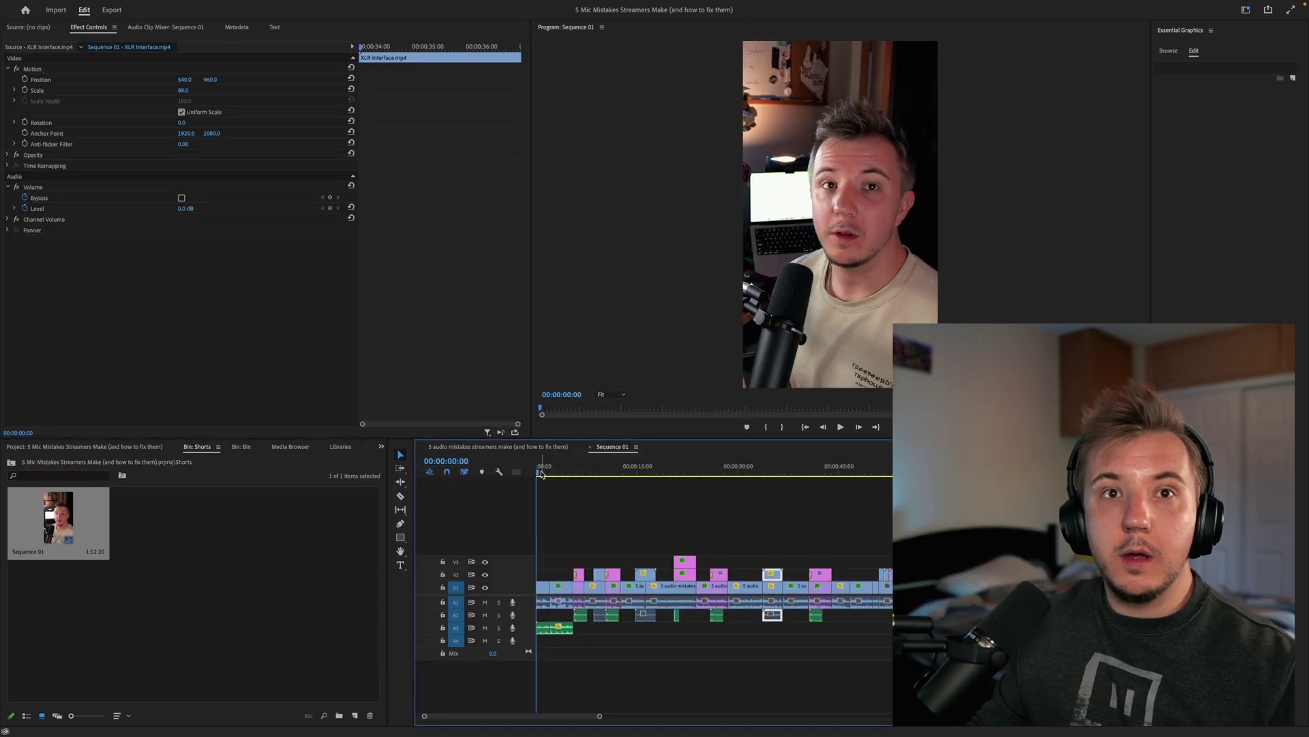
pyautogui.moveTo(572, 472); pyautogui.dragTo(1040, 481)
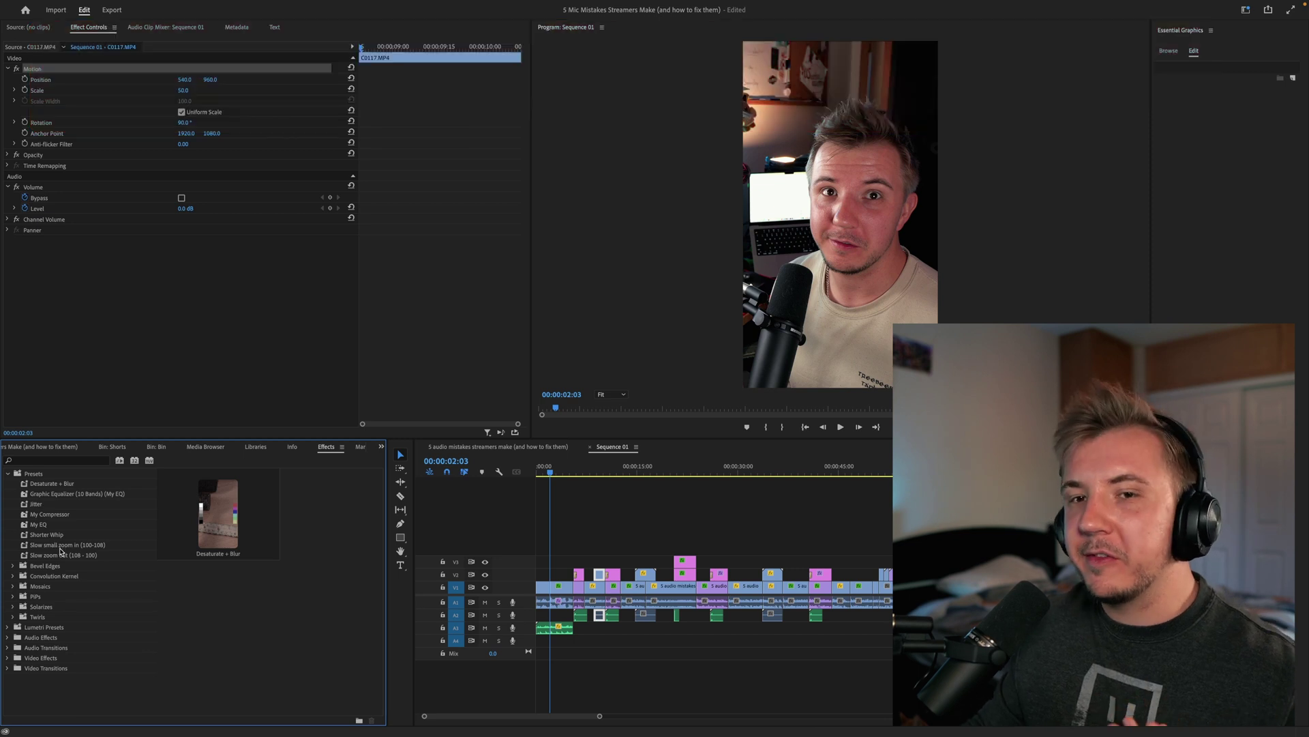
# Apply the Slow zoom out (108 - 100) preset to the first clip, set its starting Transform scale keyframe to 120, and play it back
pyautogui.moveTo(68, 560); pyautogui.dragTo(546, 588)
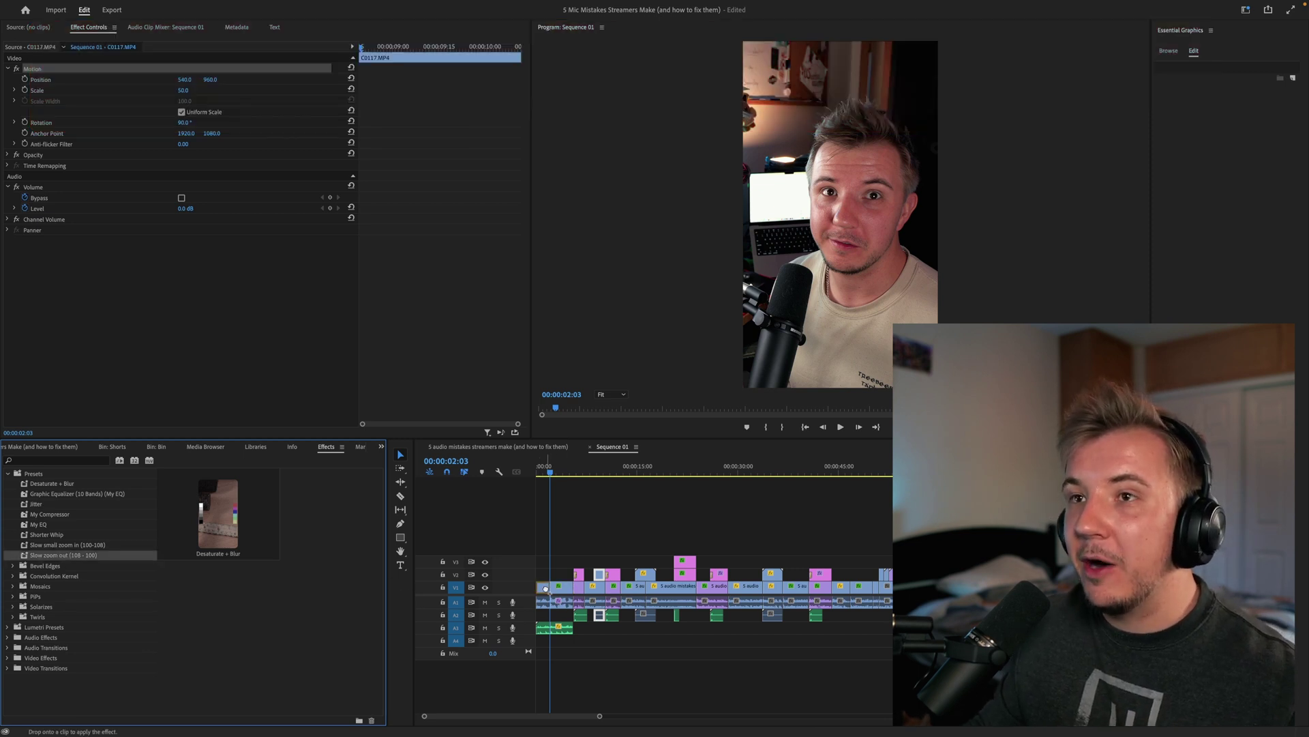
pyautogui.click(322, 380)
pyautogui.click(184, 380)
pyautogui.write('19')
pyautogui.write('20')
pyautogui.press('Return')
pyautogui.press('space')
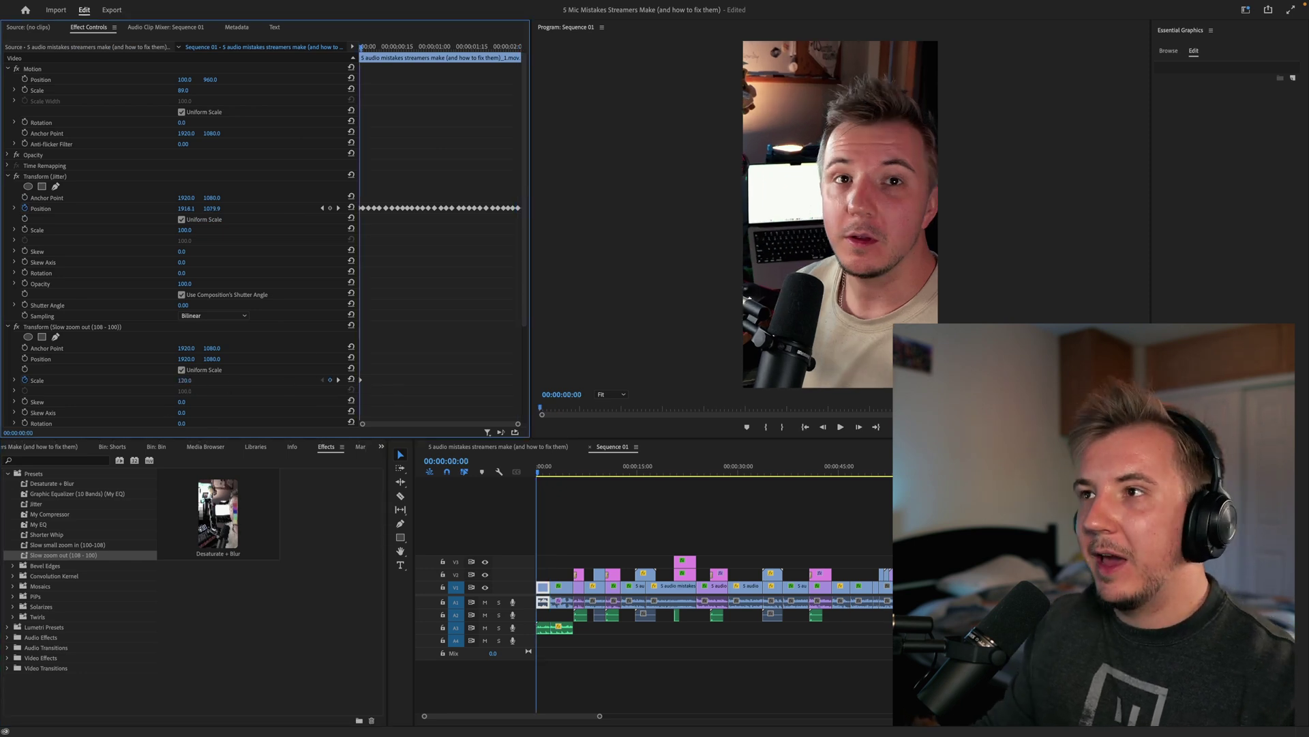
# Extend the arrow and screenshot overlays slightly past 00:00:23 and add the Shorter Whip preset to the end of each
pyautogui.press('=')
pyautogui.click(661, 475)
pyautogui.press('space')
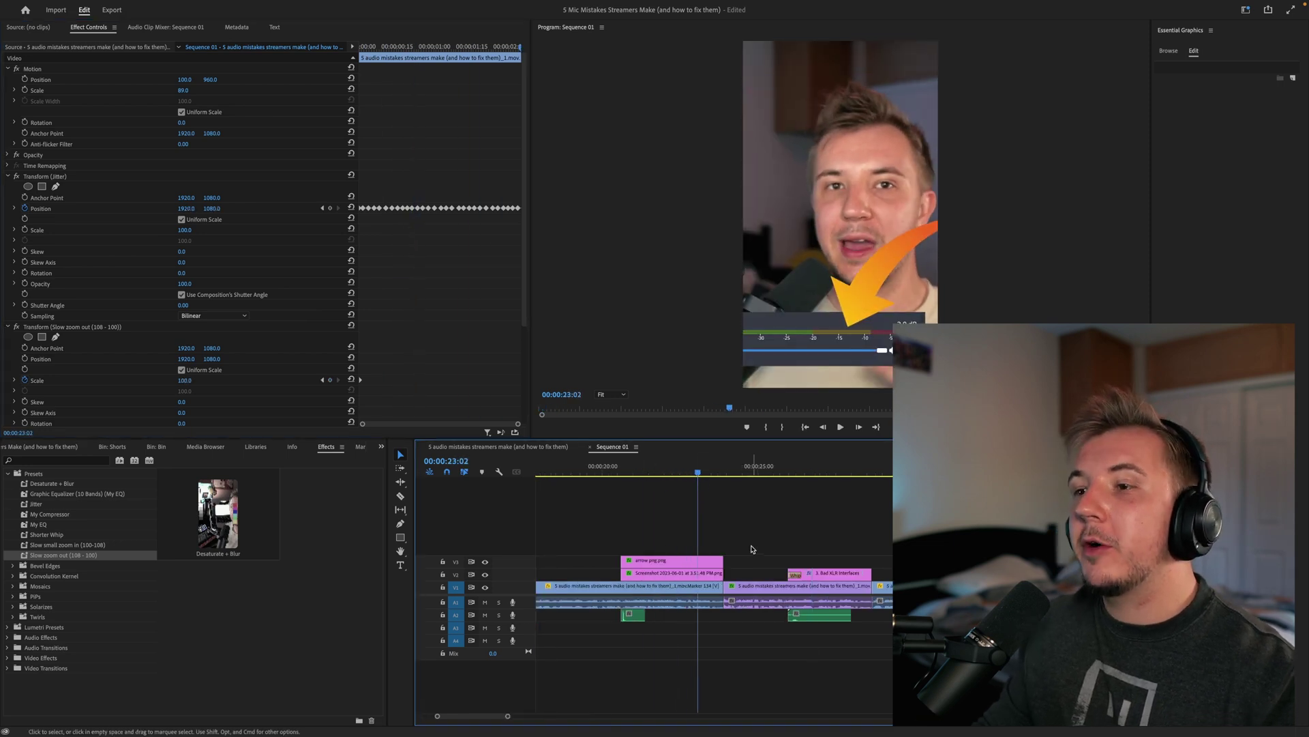
pyautogui.moveTo(769, 553); pyautogui.dragTo(730, 564)
pyautogui.moveTo(47, 534); pyautogui.dragTo(729, 561)
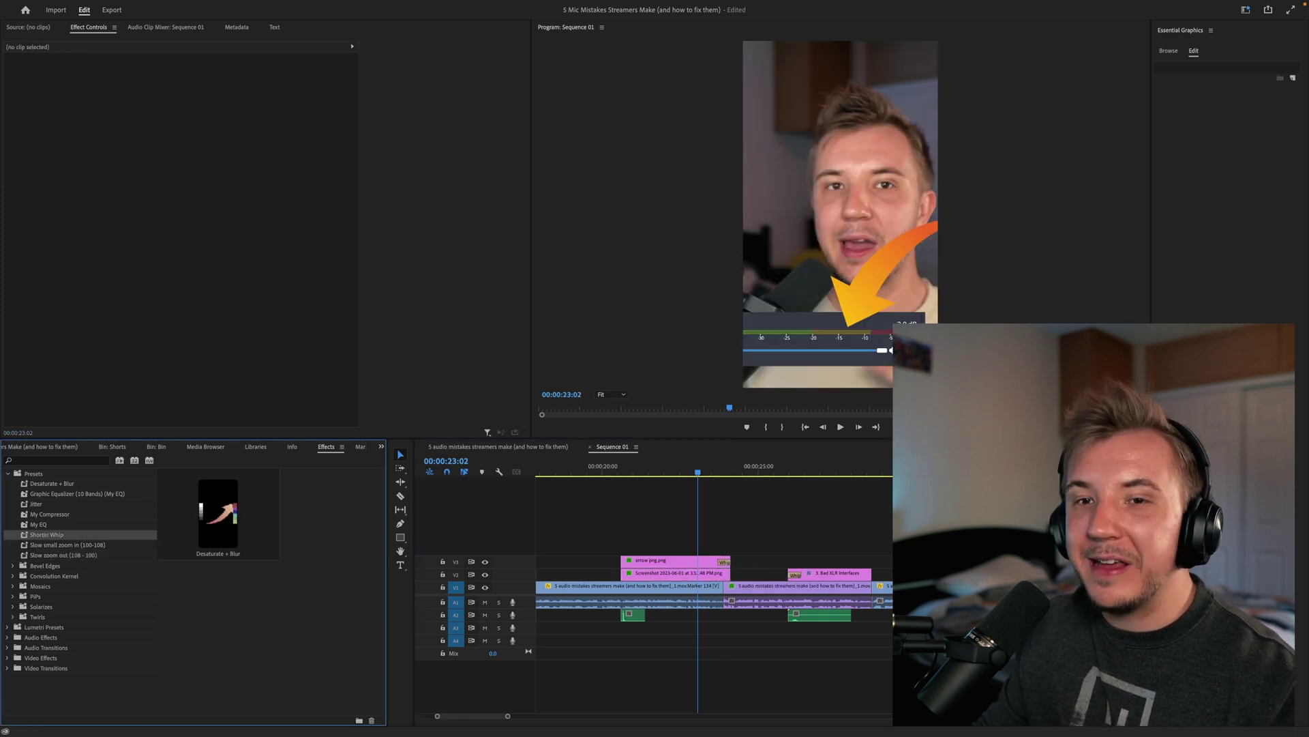
pyautogui.moveTo(55, 539); pyautogui.dragTo(723, 575)
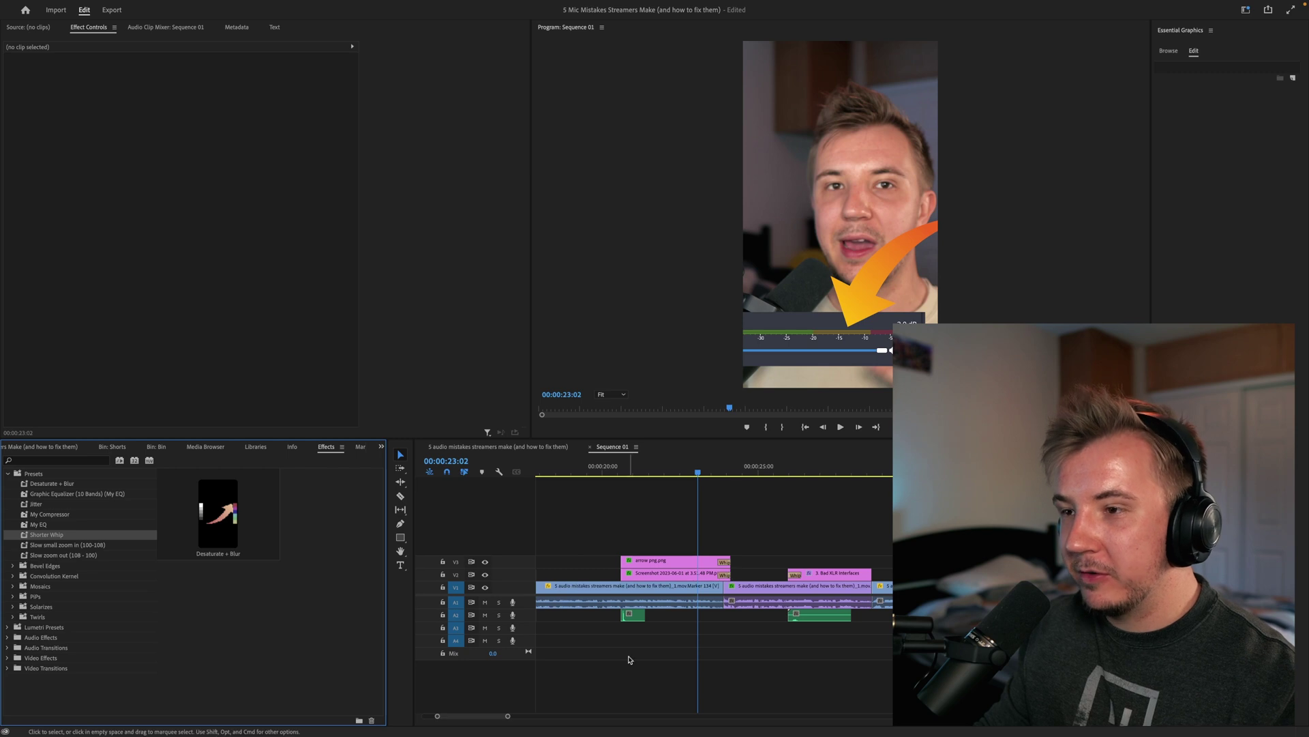
# Duplicate the Rake Swing Whoosh Close.mp3 sound to start at 00:00:23:21 under the whip transition, and play that section back
pyautogui.moveTo(817, 621); pyautogui.dragTo(755, 618)
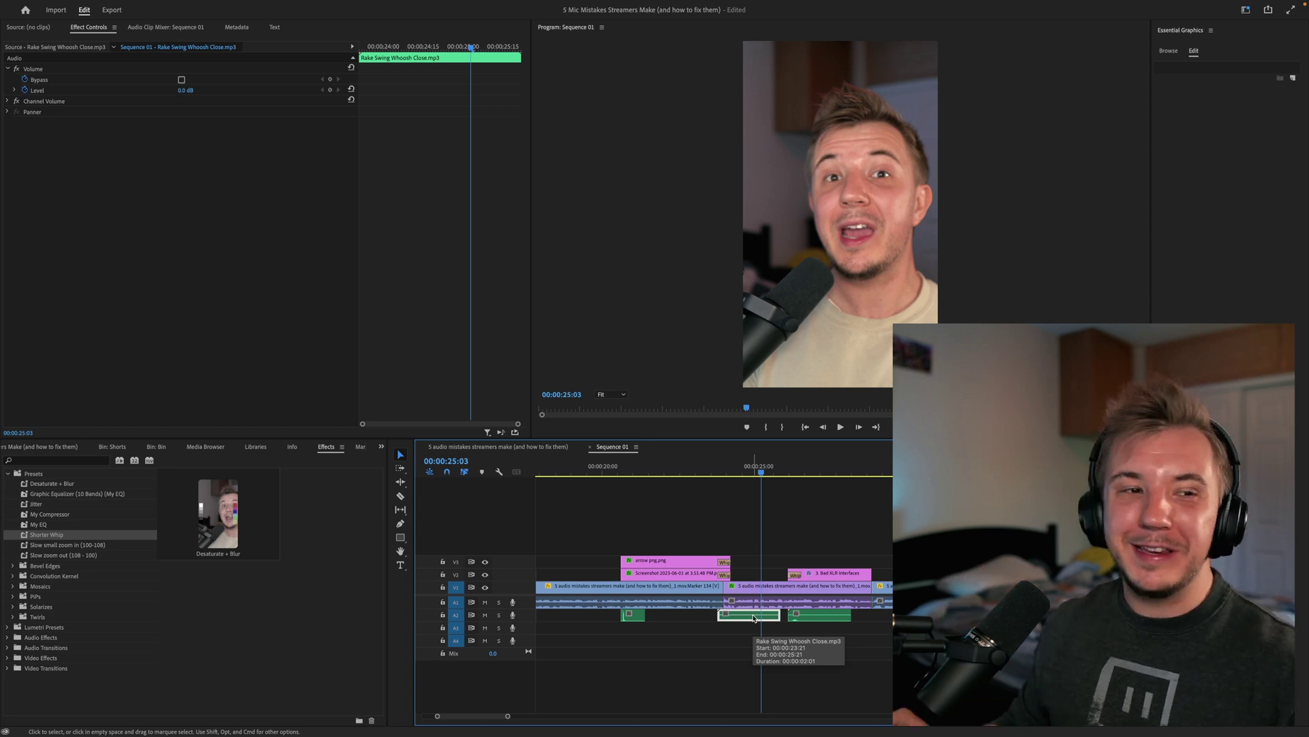
pyautogui.click(708, 469)
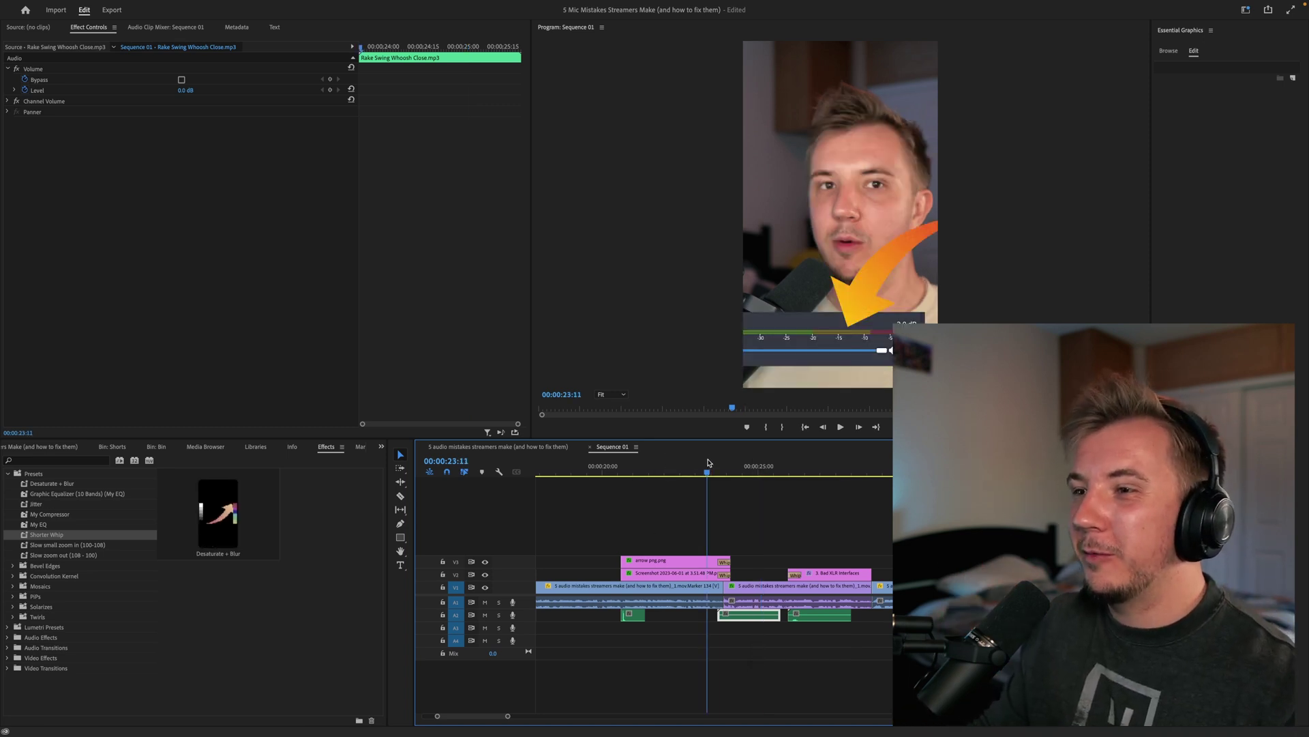
pyautogui.press('space')
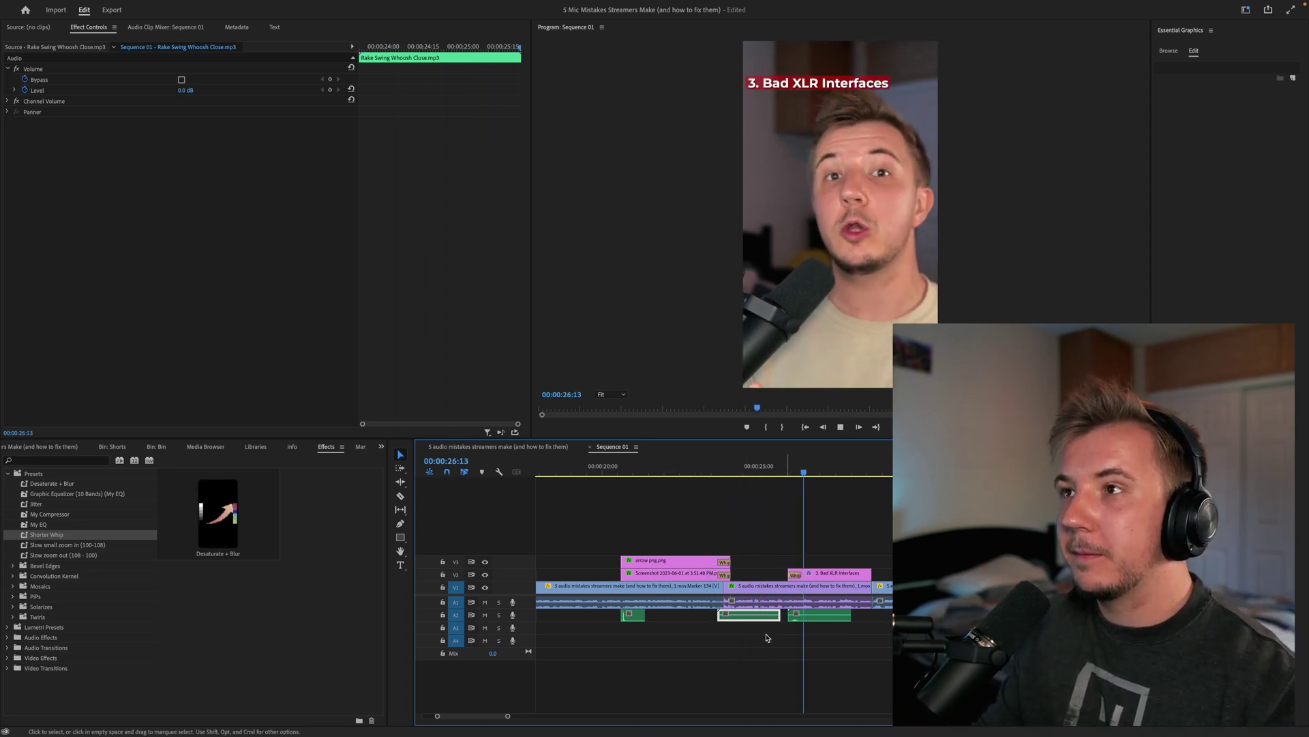
pyautogui.press('space')
# Break the "3. Bad XLR Interfaces" title onto two lines, with "Interfaces" indented on the second line
pyautogui.click(830, 578)
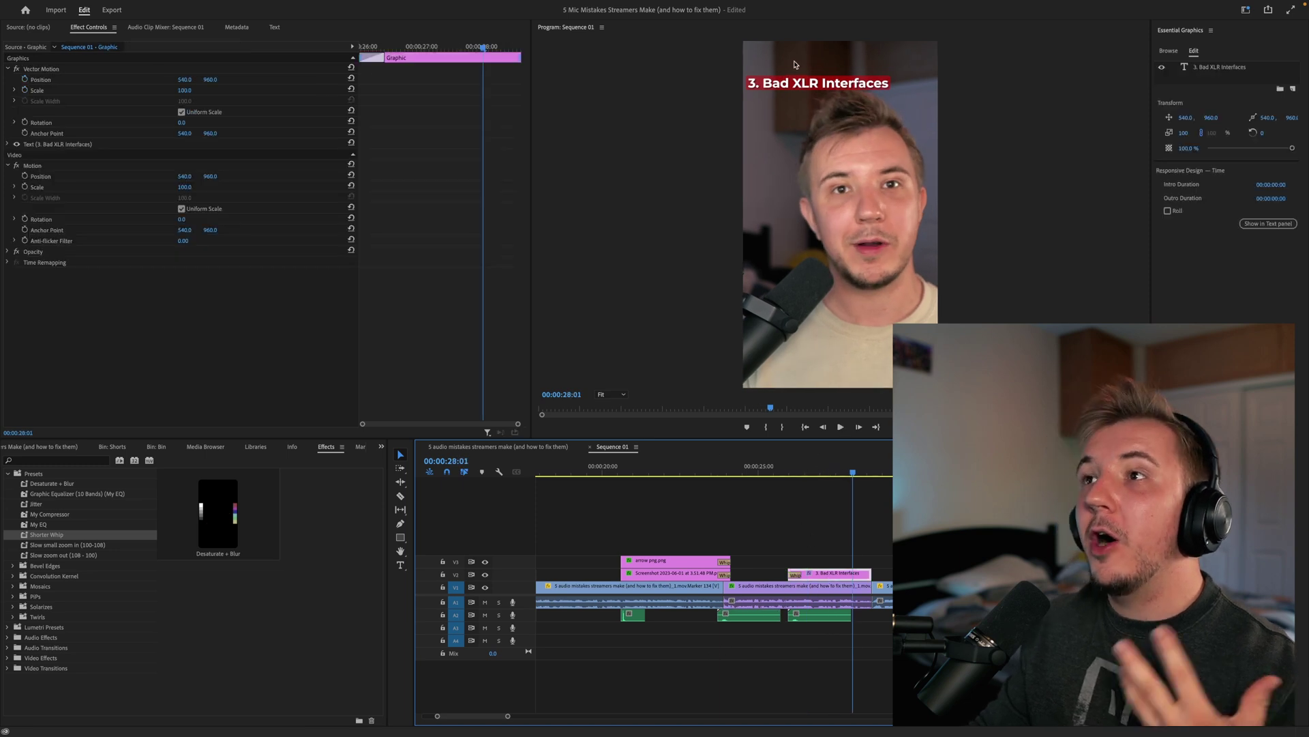
pyautogui.click(795, 83)
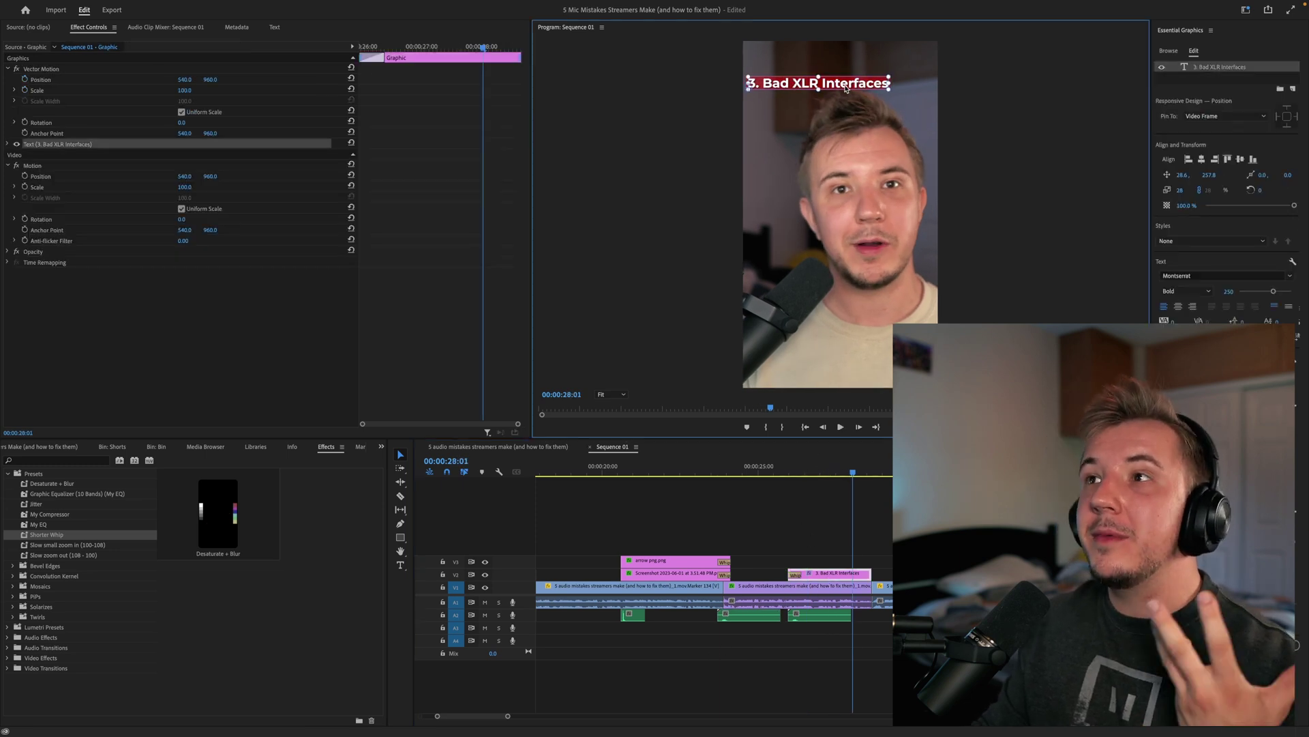
pyautogui.doubleClick(820, 82)
pyautogui.press('BackSpace')
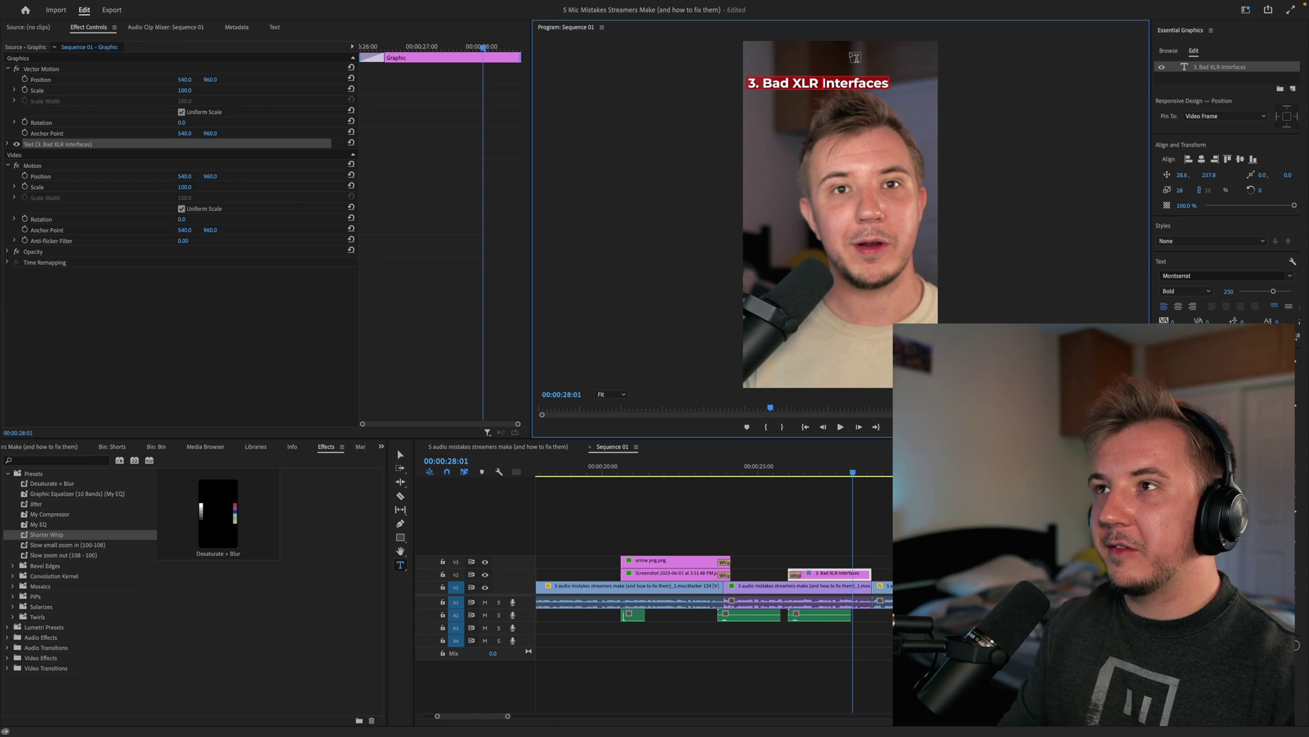
pyautogui.press('Return')
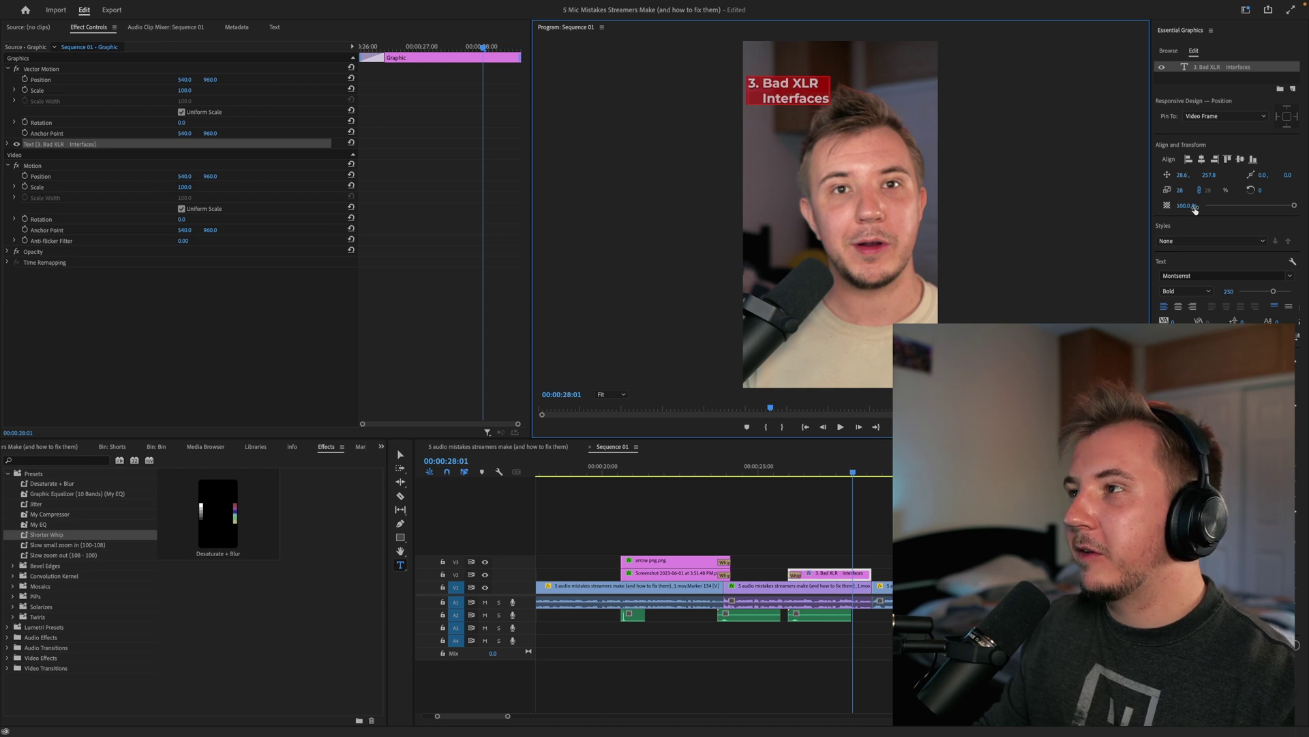
# Set the "3. Bad XLR Interfaces" title's font size to 450 and center it above the speaker's head
pyautogui.click(1228, 291)
pyautogui.write('4')
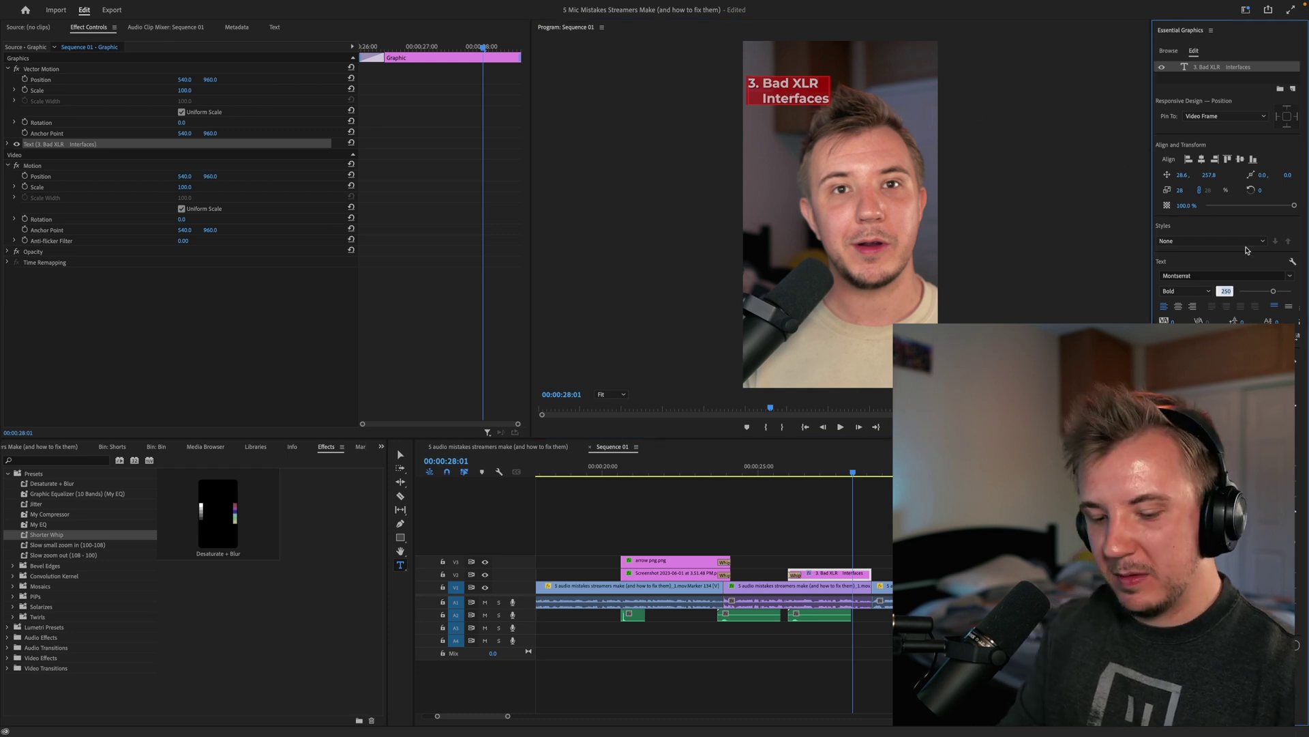
pyautogui.write('50')
pyautogui.press('Return')
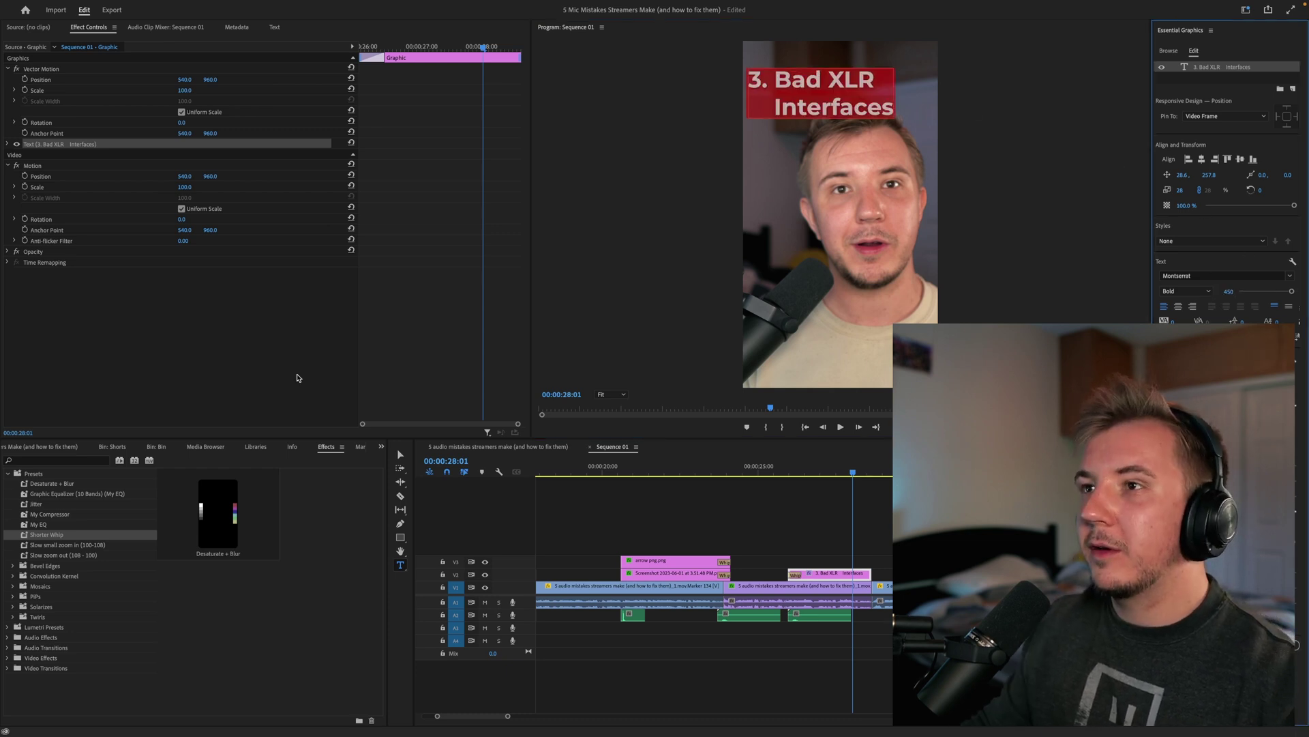
pyautogui.press('v')
pyautogui.moveTo(826, 94); pyautogui.dragTo(844, 91)
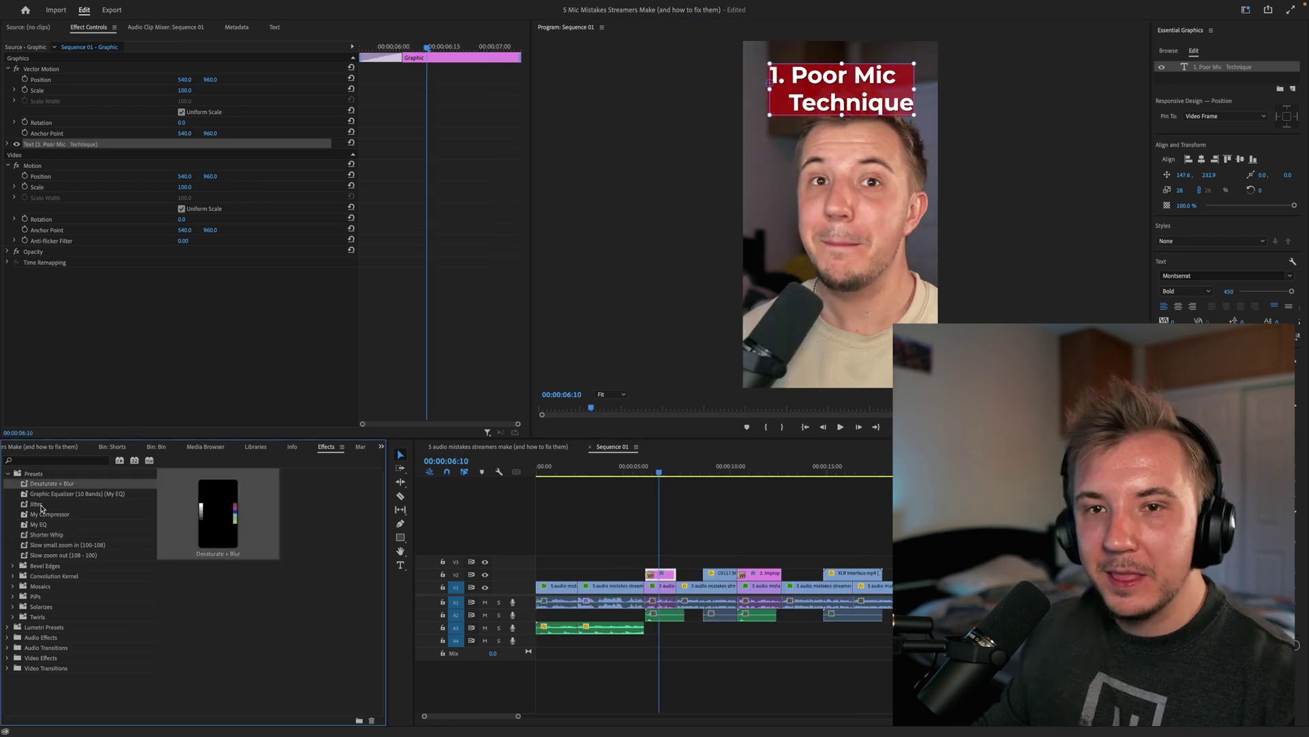
# Apply the Jitter preset to the "1. Poor Mic Technique" title and play it back
pyautogui.moveTo(40, 507); pyautogui.dragTo(672, 574)
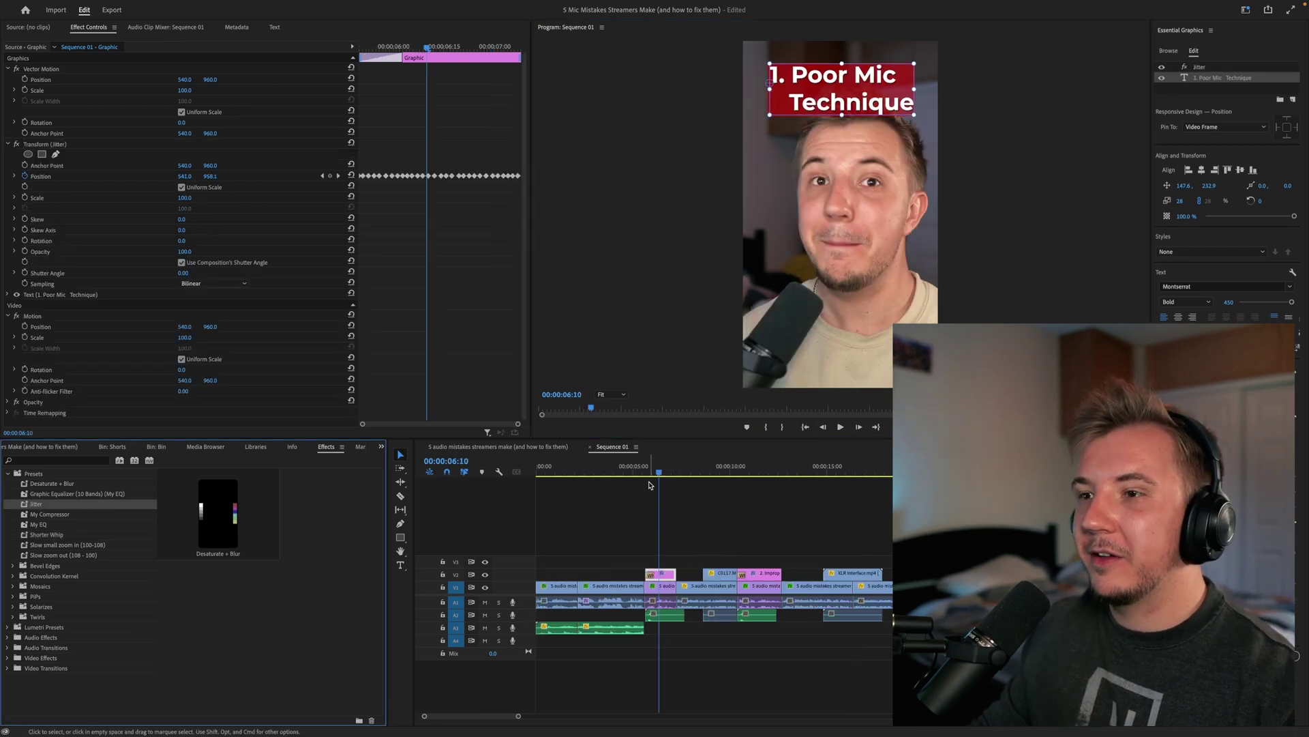
pyautogui.press('space')
pyautogui.press('space')
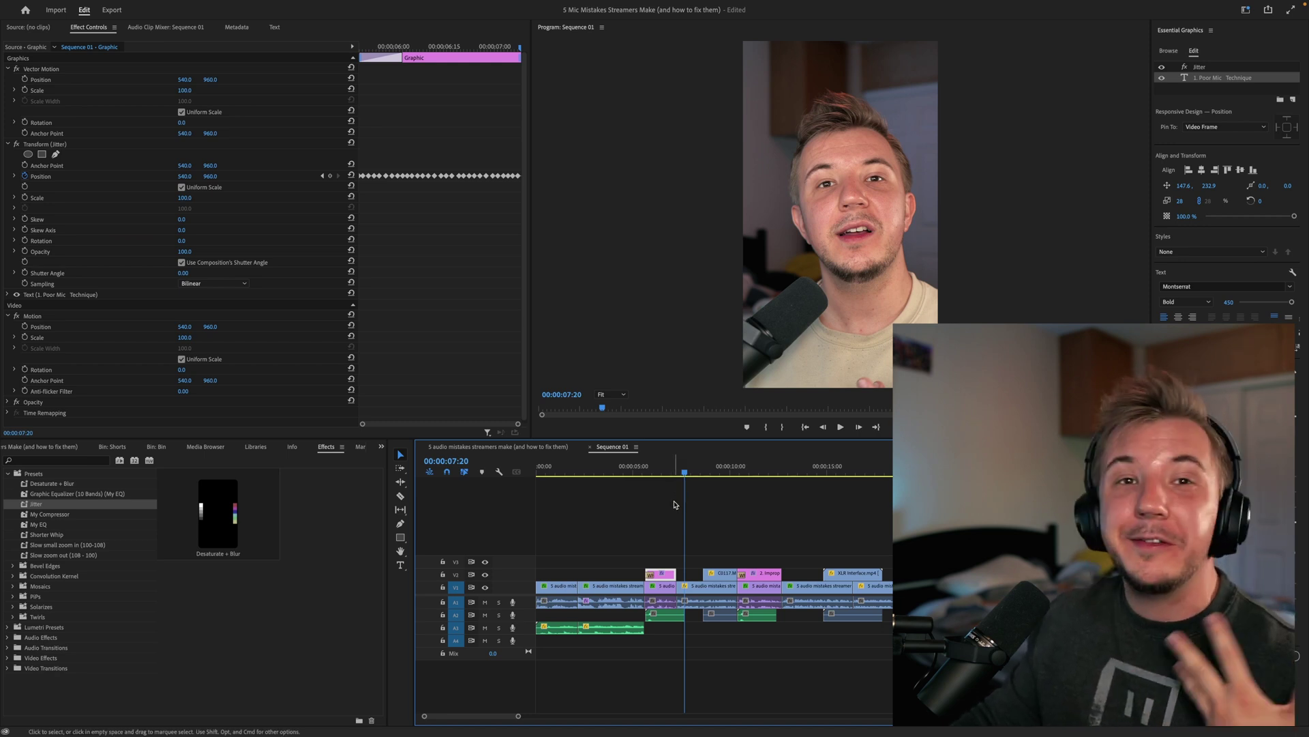
pyautogui.moveTo(607, 468); pyautogui.dragTo(758, 491)
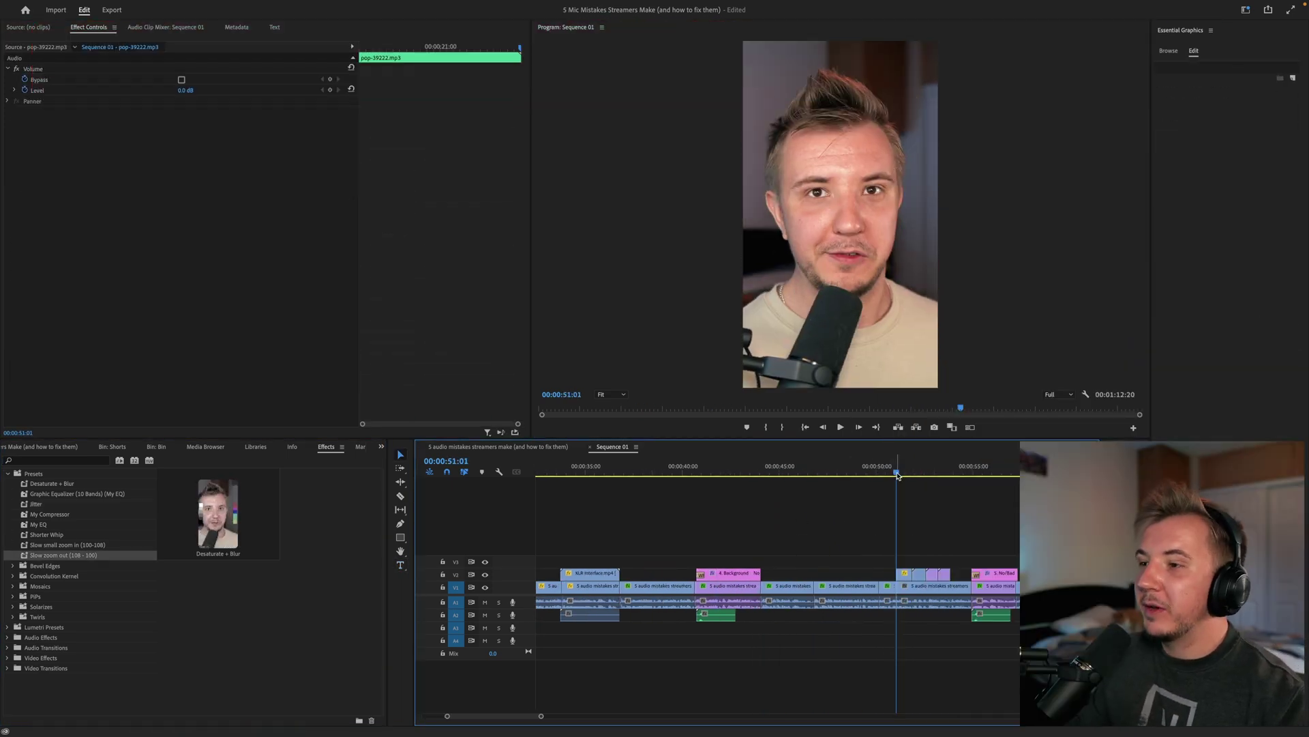
# Place copies of the pop-39222.mp3 sound on A2 under the starts of the curtains and carpet B-roll clips
pyautogui.moveTo(898, 475)
pyautogui.mouseDown()
pyautogui.moveTo(944, 477)
pyautogui.moveTo(881, 477)
pyautogui.mouseUp()
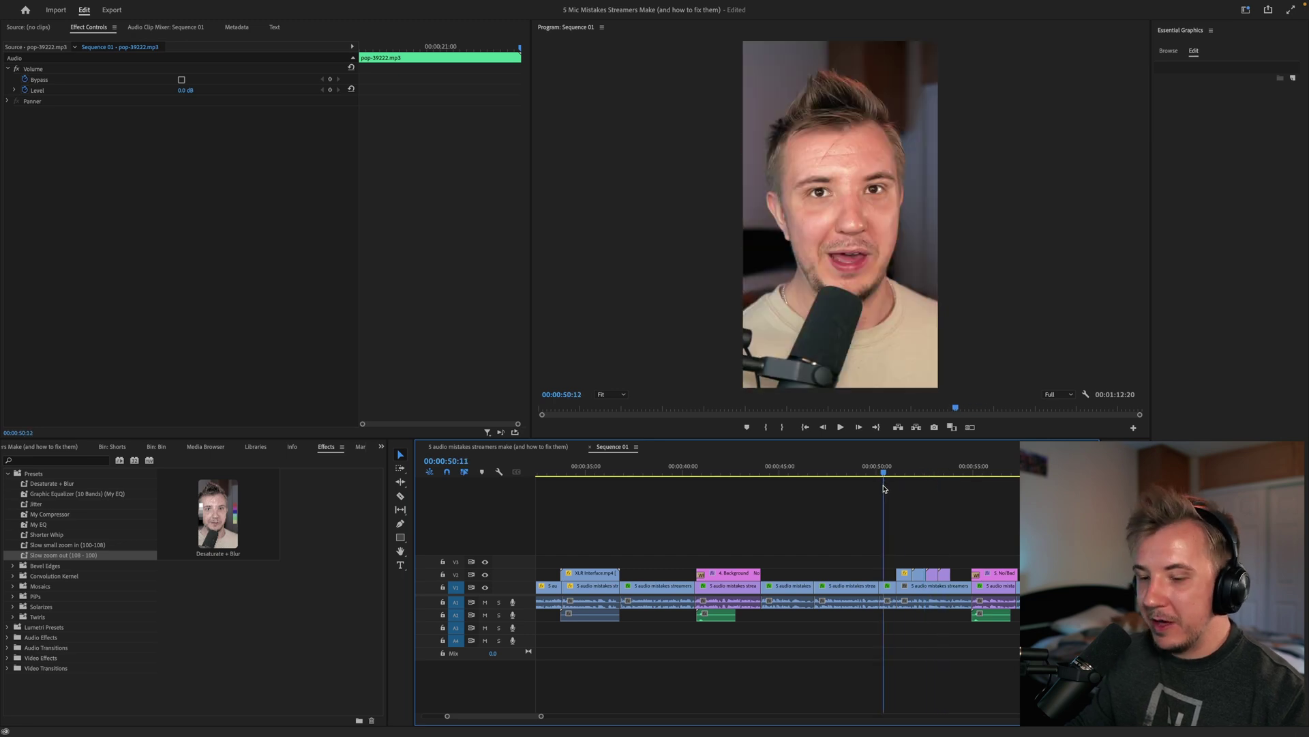
pyautogui.press('Down')
pyautogui.press('super+v')
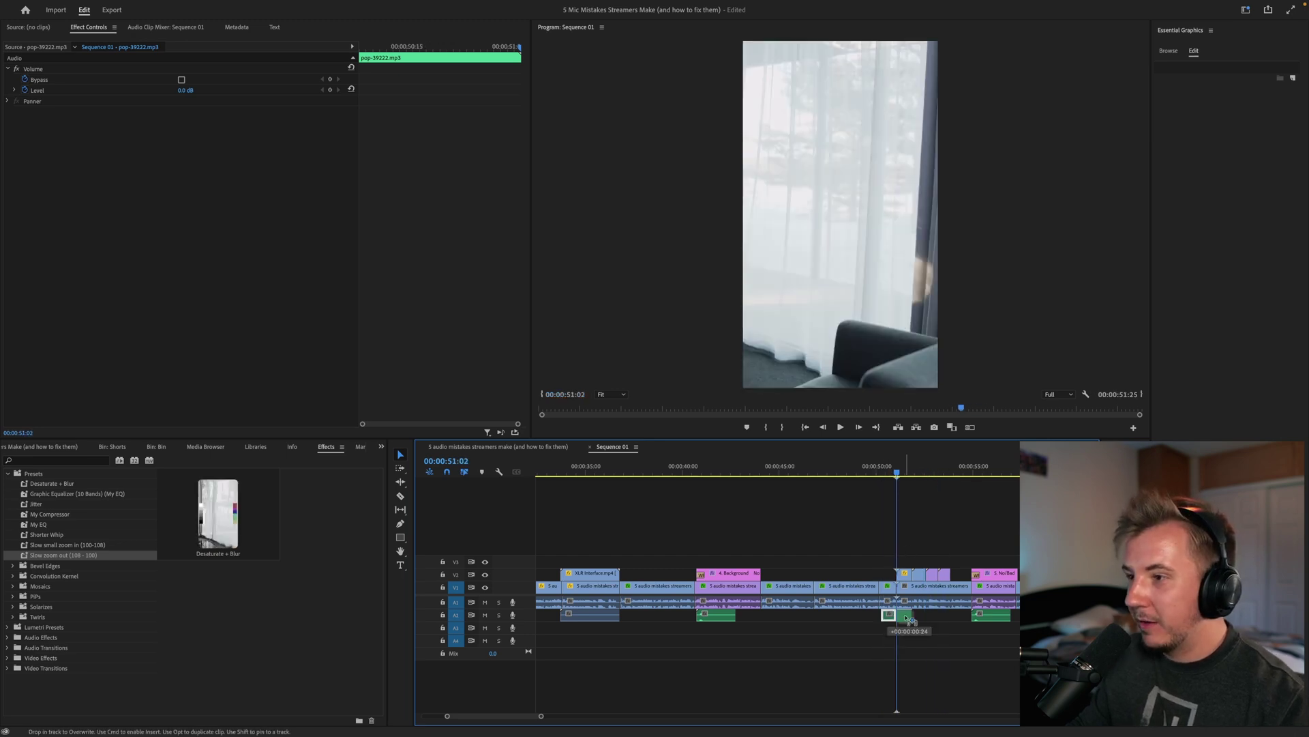
pyautogui.press('Down')
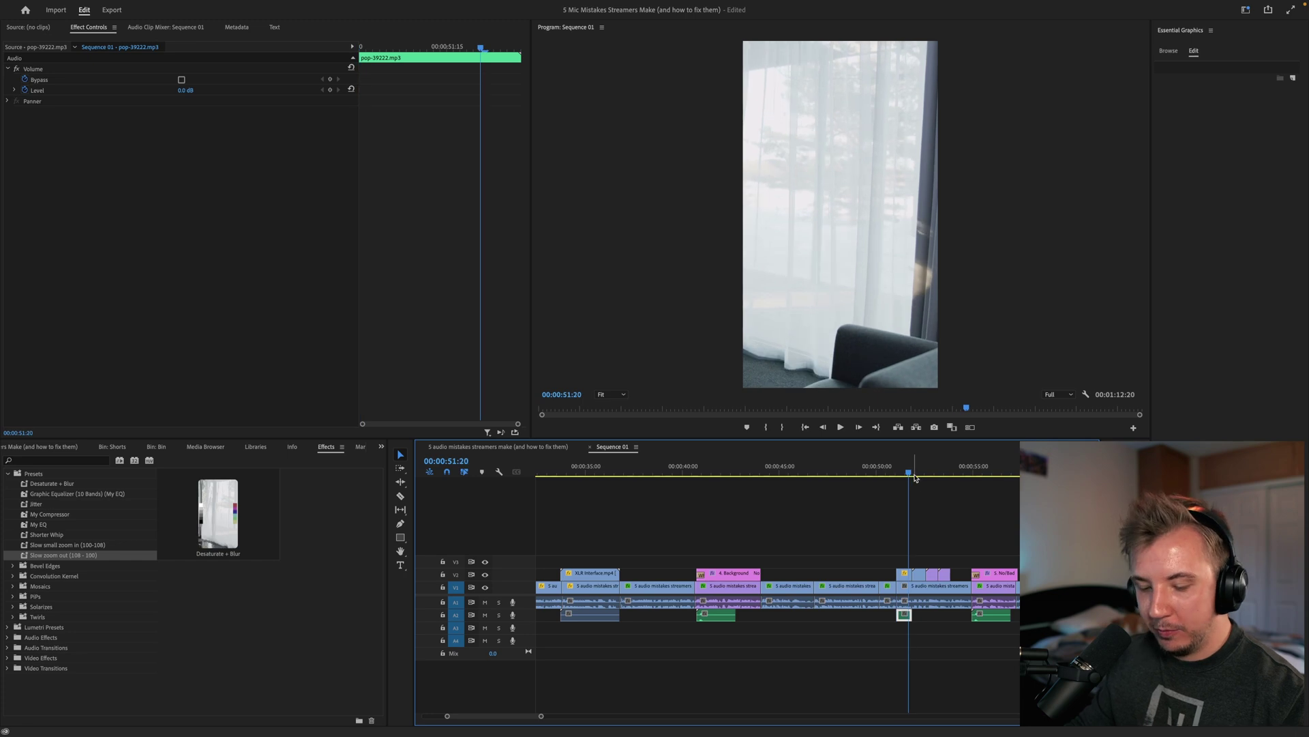
pyautogui.press('super+v')
pyautogui.moveTo(916, 617); pyautogui.dragTo(920, 616)
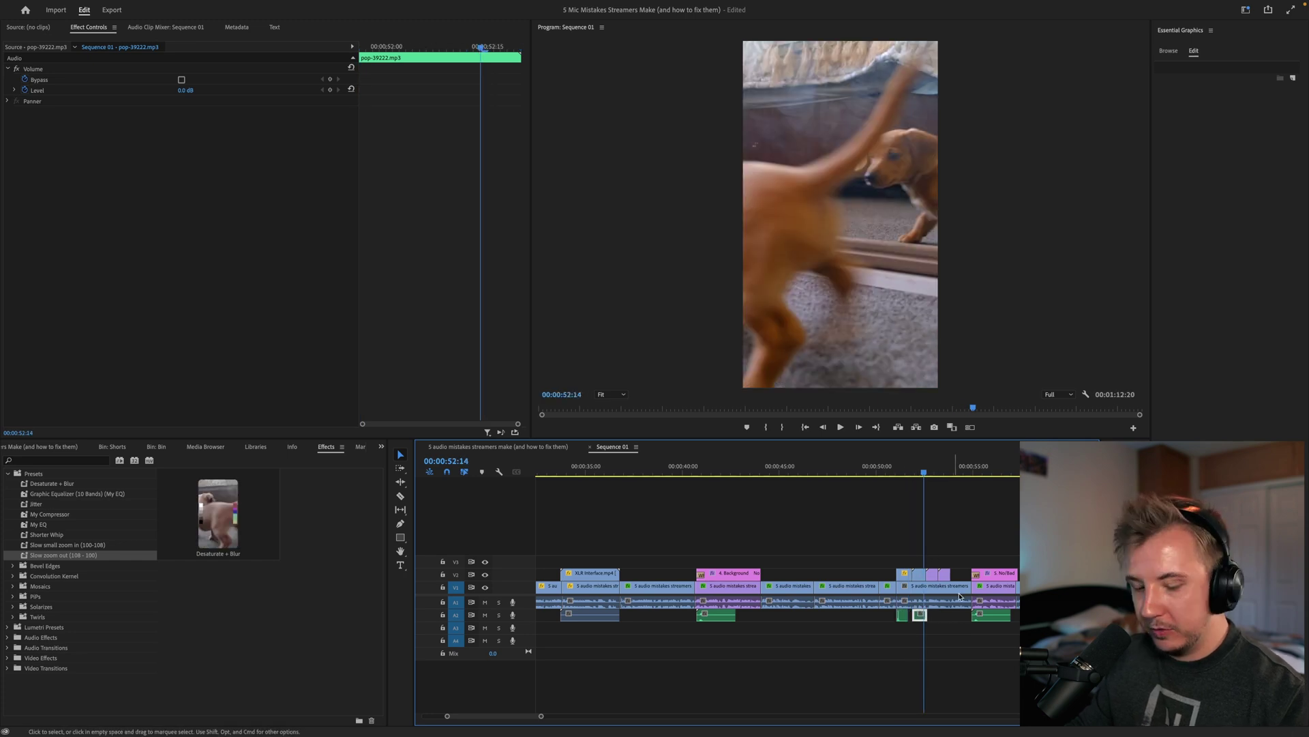
# Place copies of the pop-39222.mp3 sound under the clutter and cushions B-roll clips, and play back that section
pyautogui.press('Down')
pyautogui.press('super+v')
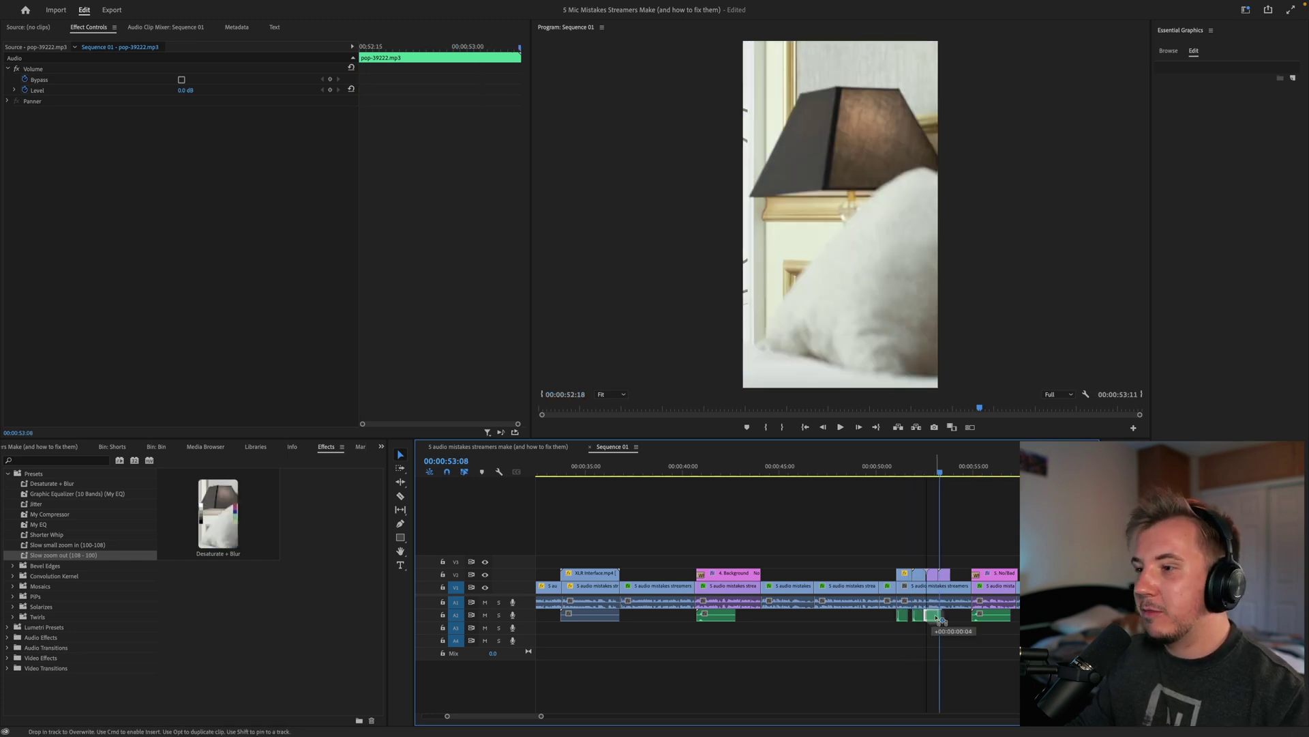
pyautogui.press('Down')
pyautogui.press('super+v')
pyautogui.moveTo(947, 617); pyautogui.dragTo(952, 620)
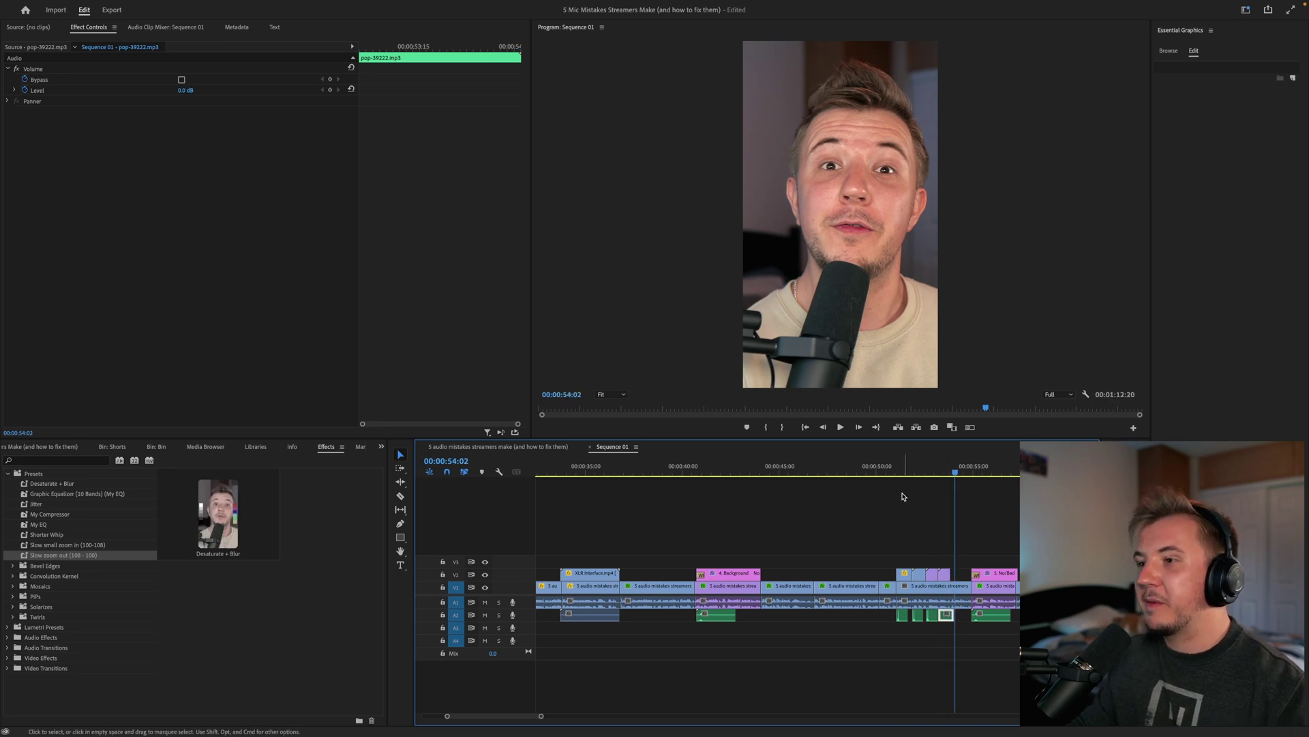
pyautogui.click(884, 471)
pyautogui.press('space')
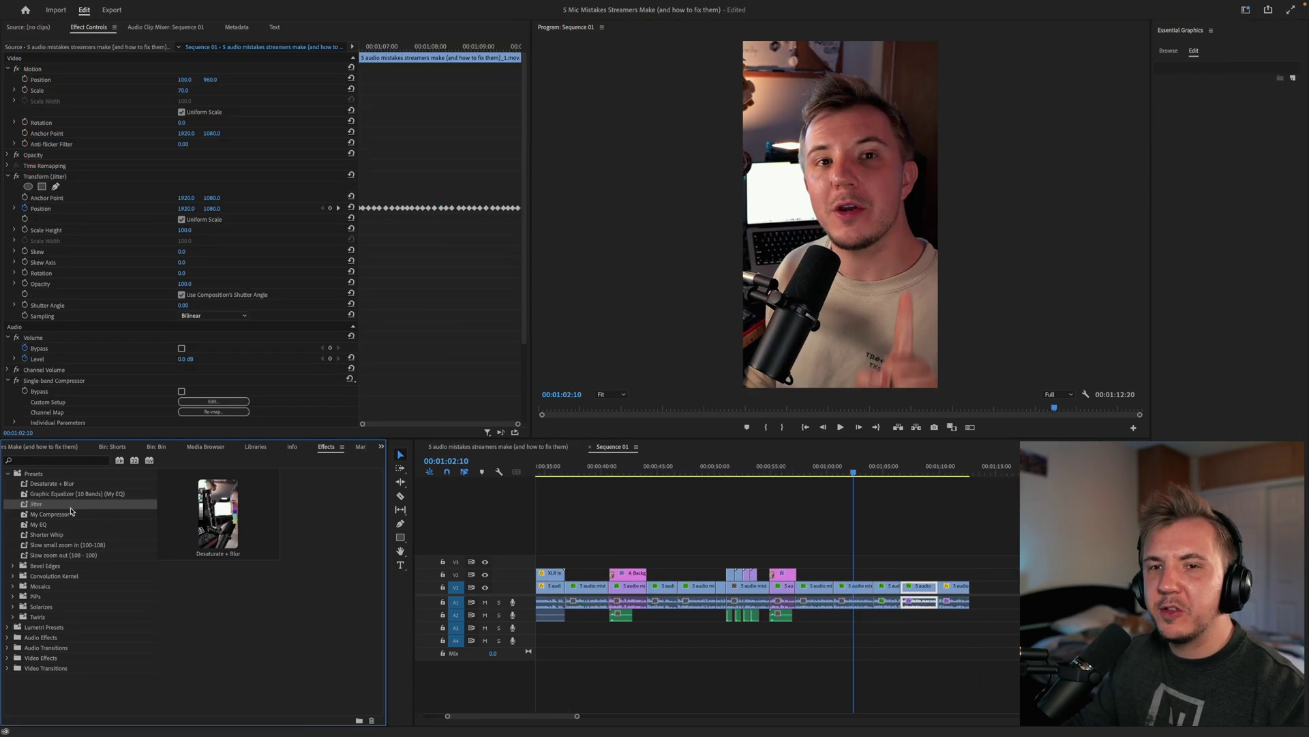
# Apply the Jitter preset to the last talking-head clip and scrub through the sequence's ending
pyautogui.click(958, 586)
pyautogui.moveTo(815, 470); pyautogui.dragTo(958, 497)
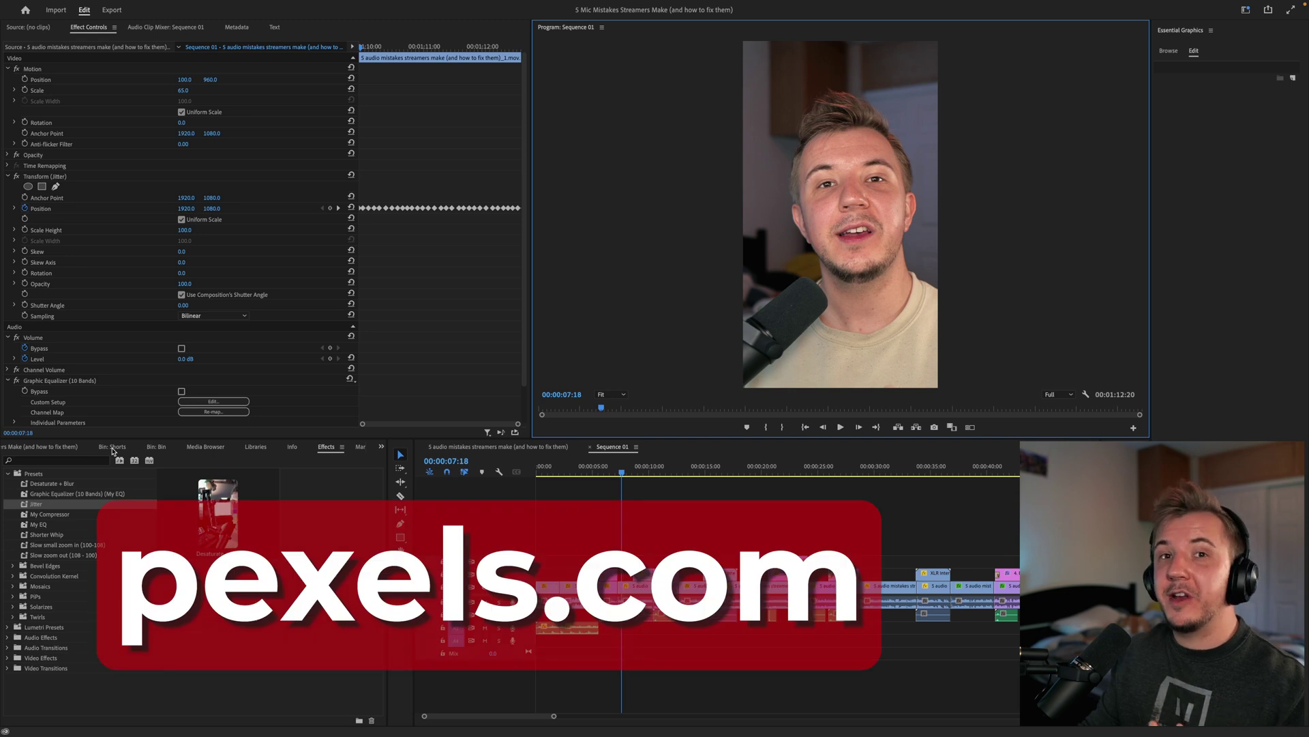
# Mark a short microphone excerpt in C0113.MP4 and place it on V2, trimmed to fill the gap between the first title and the ruler clip
pyautogui.click(112, 449)
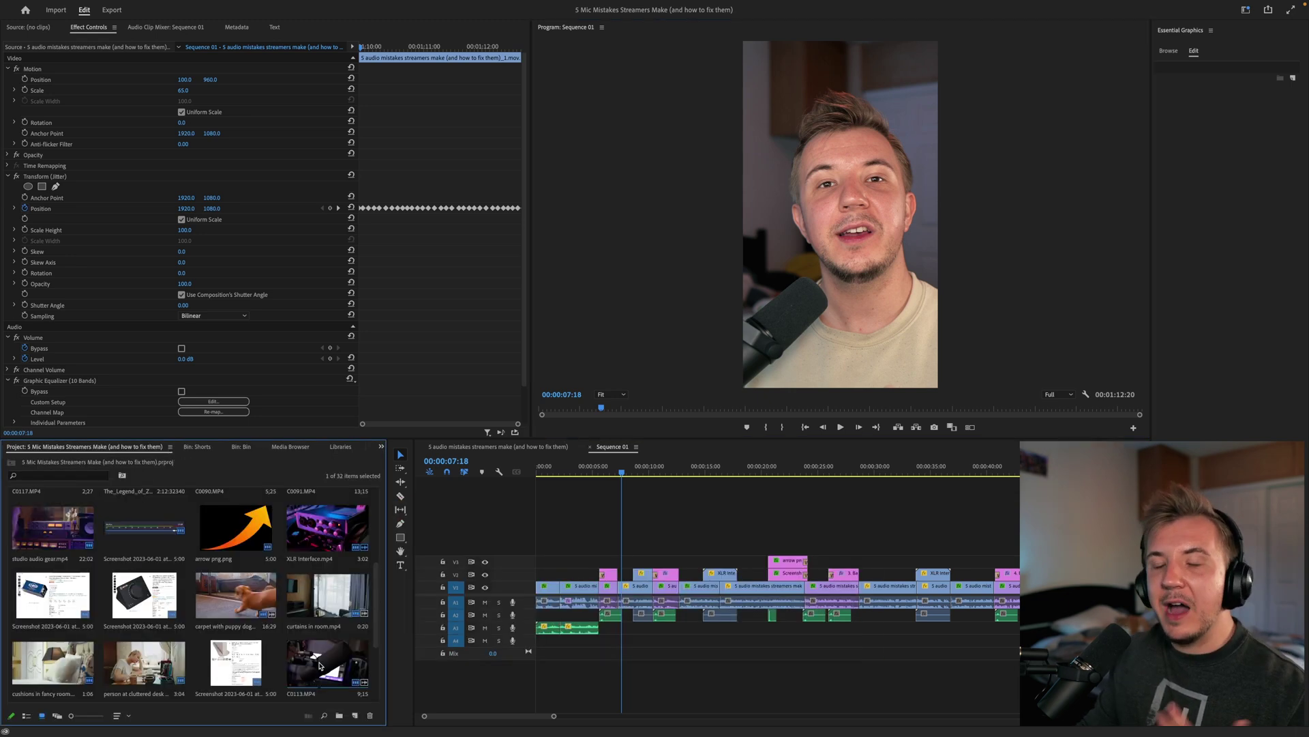
pyautogui.doubleClick(320, 665)
pyautogui.moveTo(208, 410)
pyautogui.mouseDown()
pyautogui.moveTo(166, 410)
pyautogui.moveTo(192, 418)
pyautogui.mouseUp()
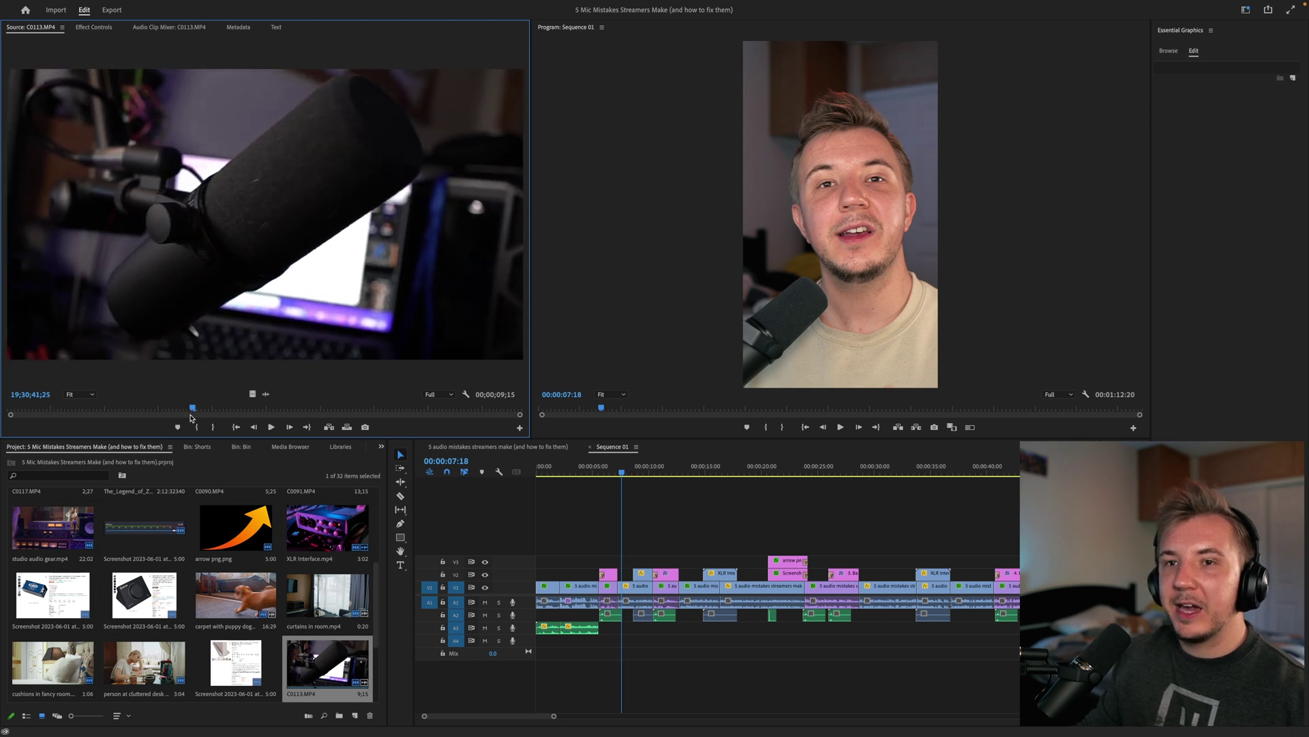
pyautogui.click(271, 426)
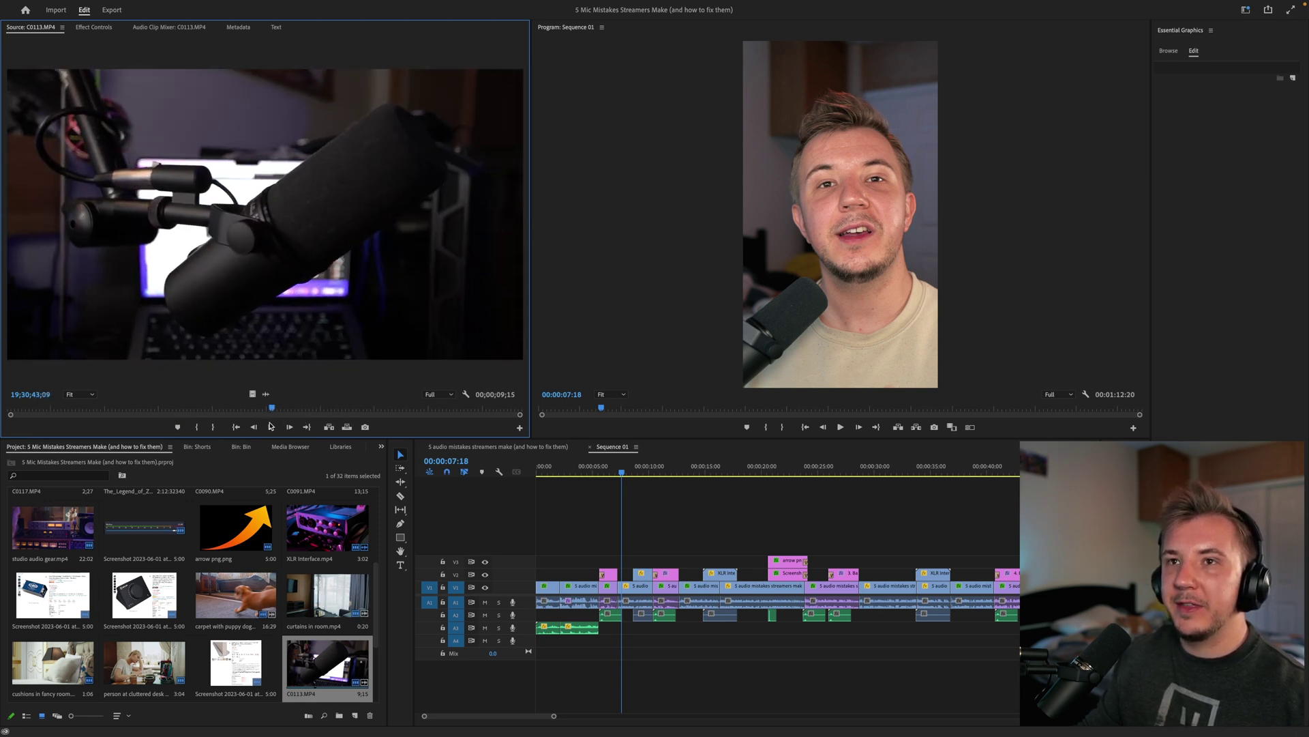
pyautogui.click(270, 426)
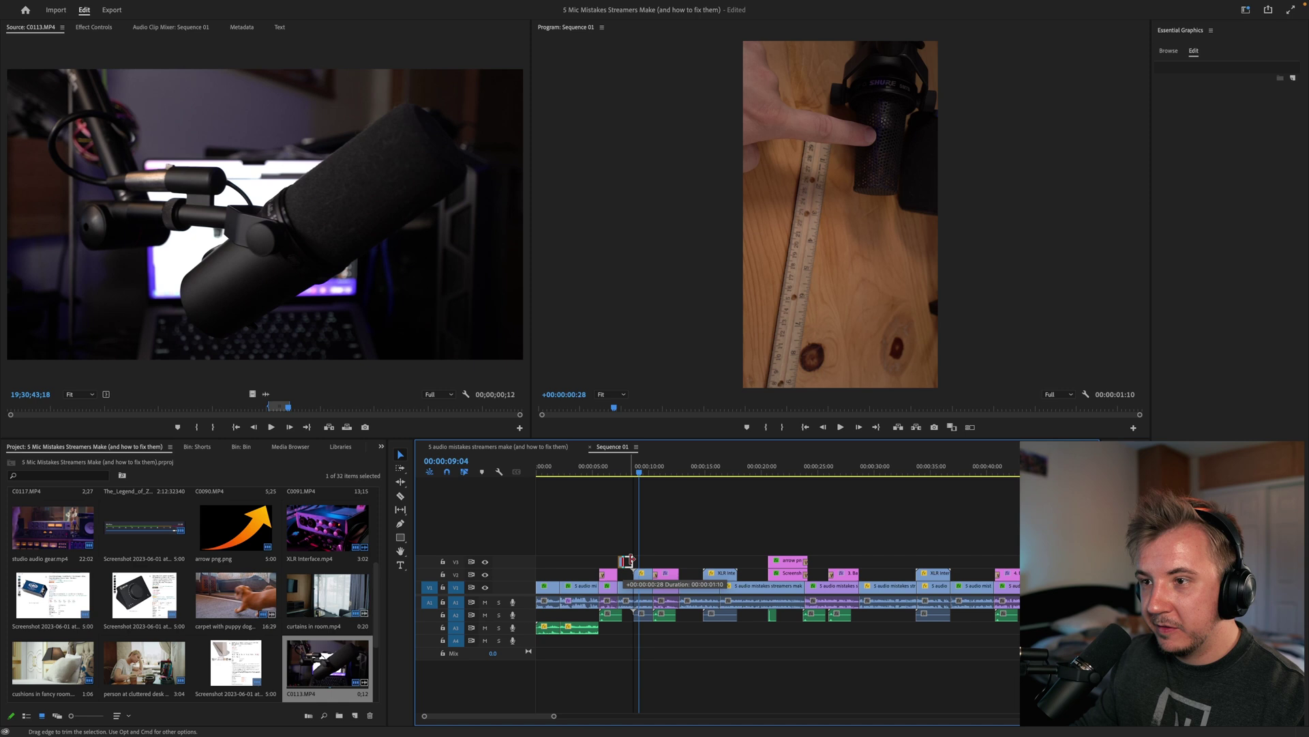
pyautogui.moveTo(624, 563); pyautogui.dragTo(627, 572)
pyautogui.moveTo(616, 471); pyautogui.dragTo(624, 479)
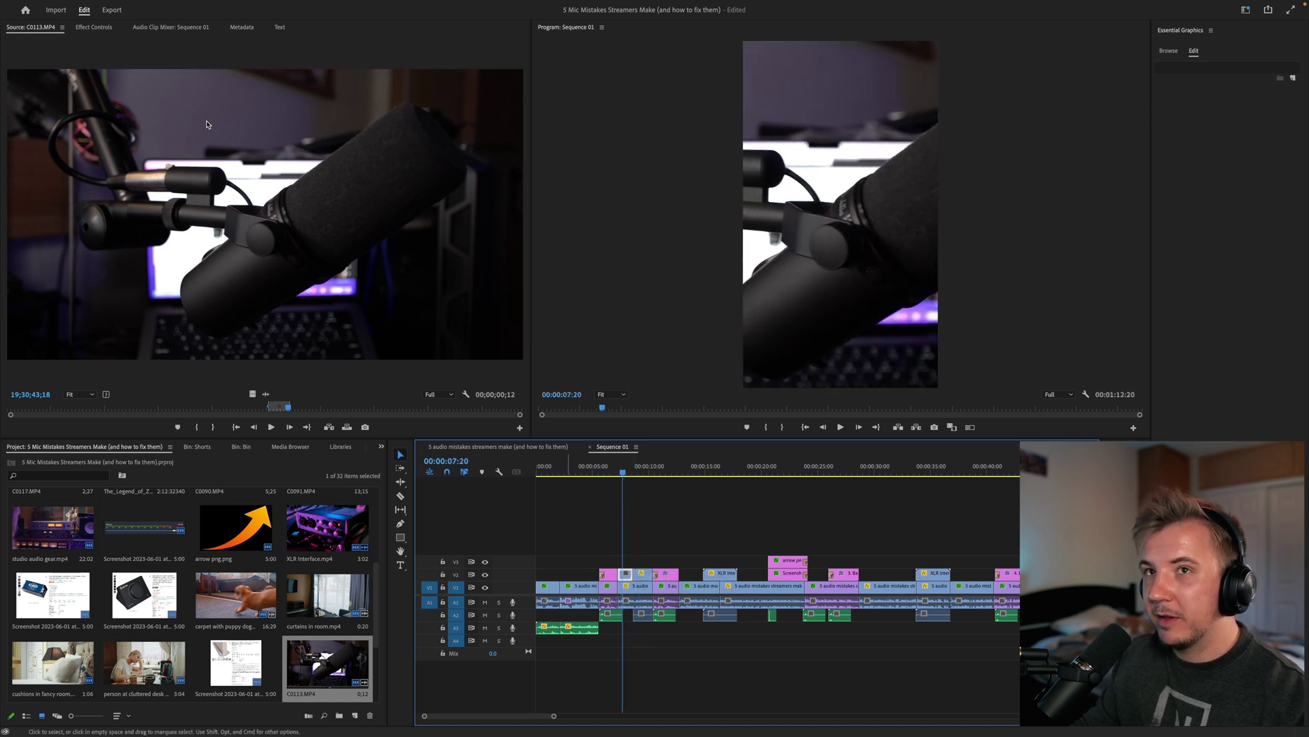
# Try filling the portrait frame with the C0113.MP4 clip at a scale of 89, and check it in the sequence
pyautogui.click(94, 26)
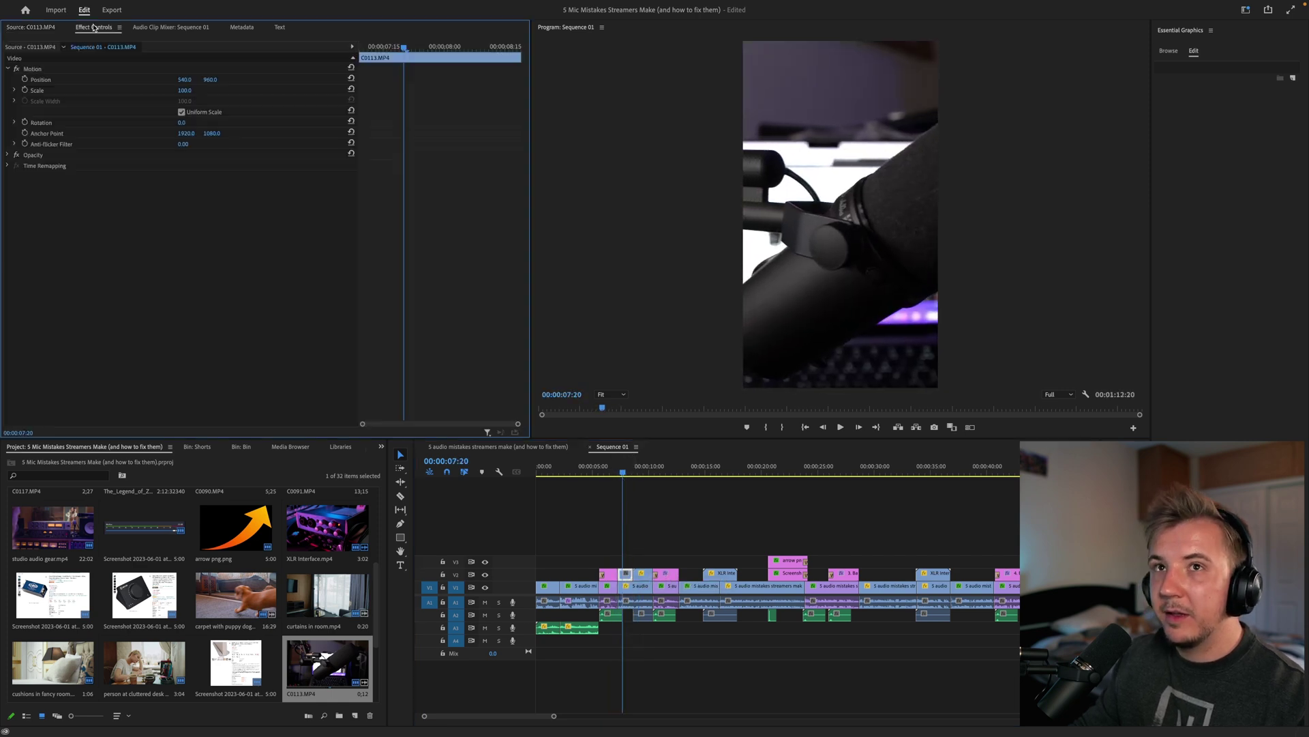
pyautogui.write('89')
pyautogui.press('Return')
pyautogui.click(187, 79)
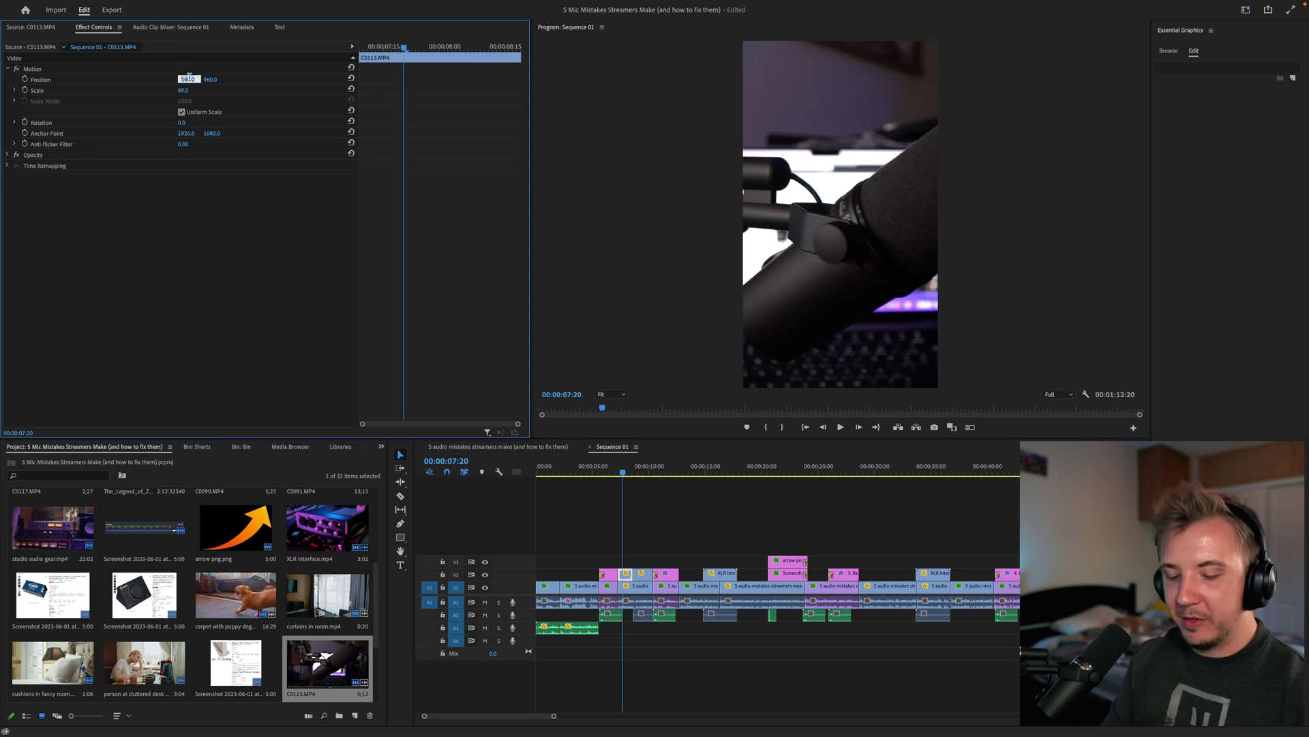
pyautogui.press('Escape')
pyautogui.click(645, 522)
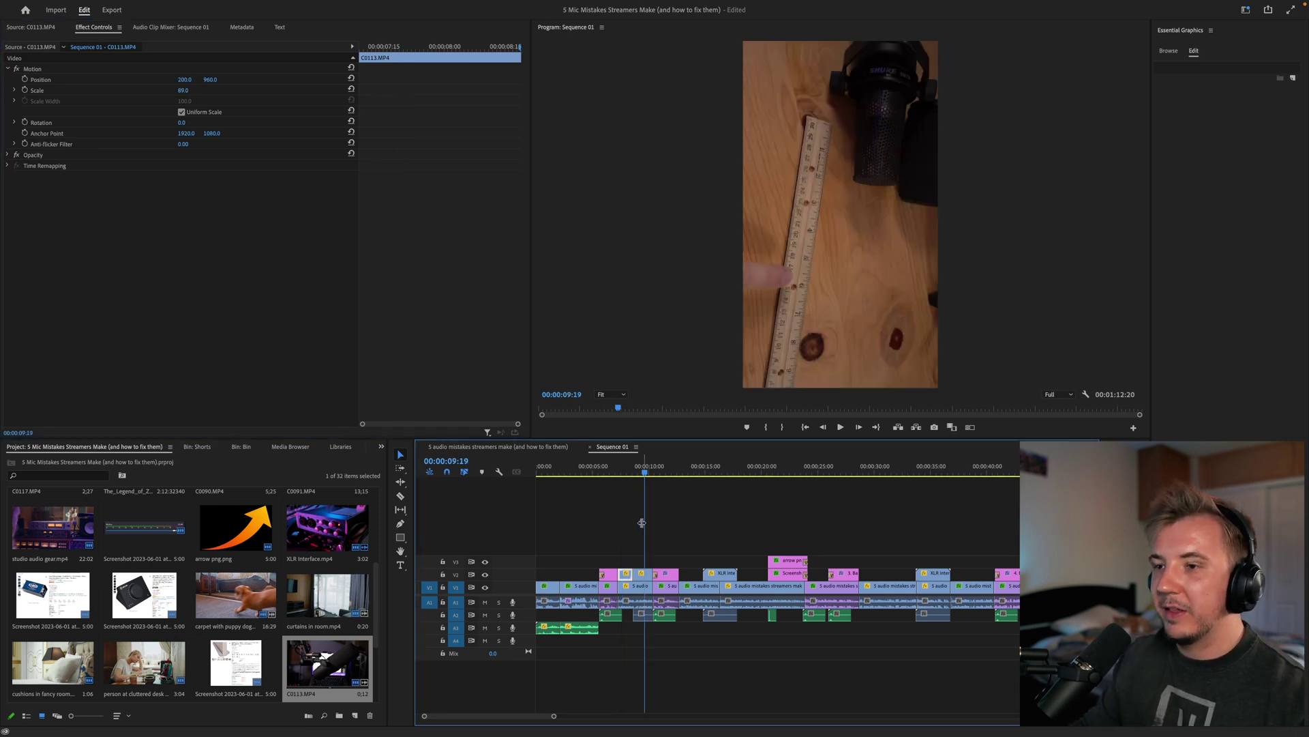
pyautogui.click(624, 493)
# Scale the C0113.MP4 clip to 25 and move it to the lower part of the frame, below the speaker's face
pyautogui.click(189, 90)
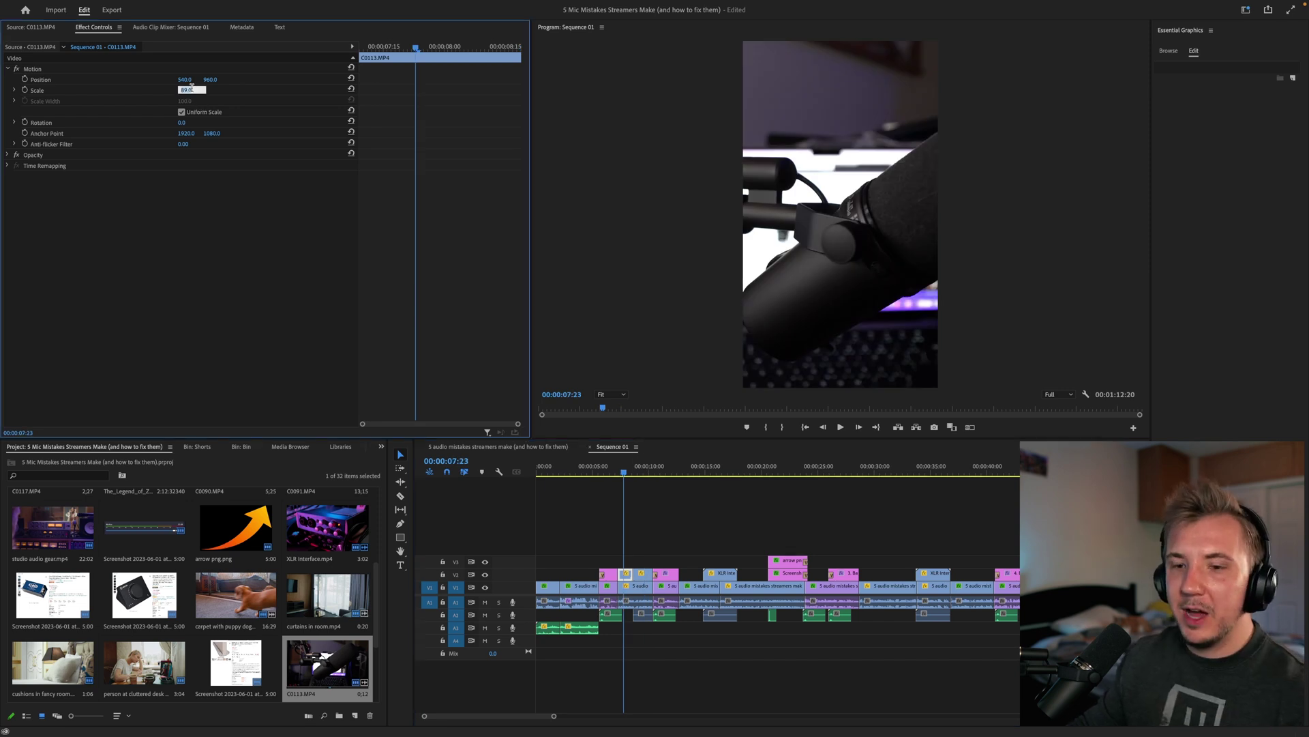
pyautogui.write('2')
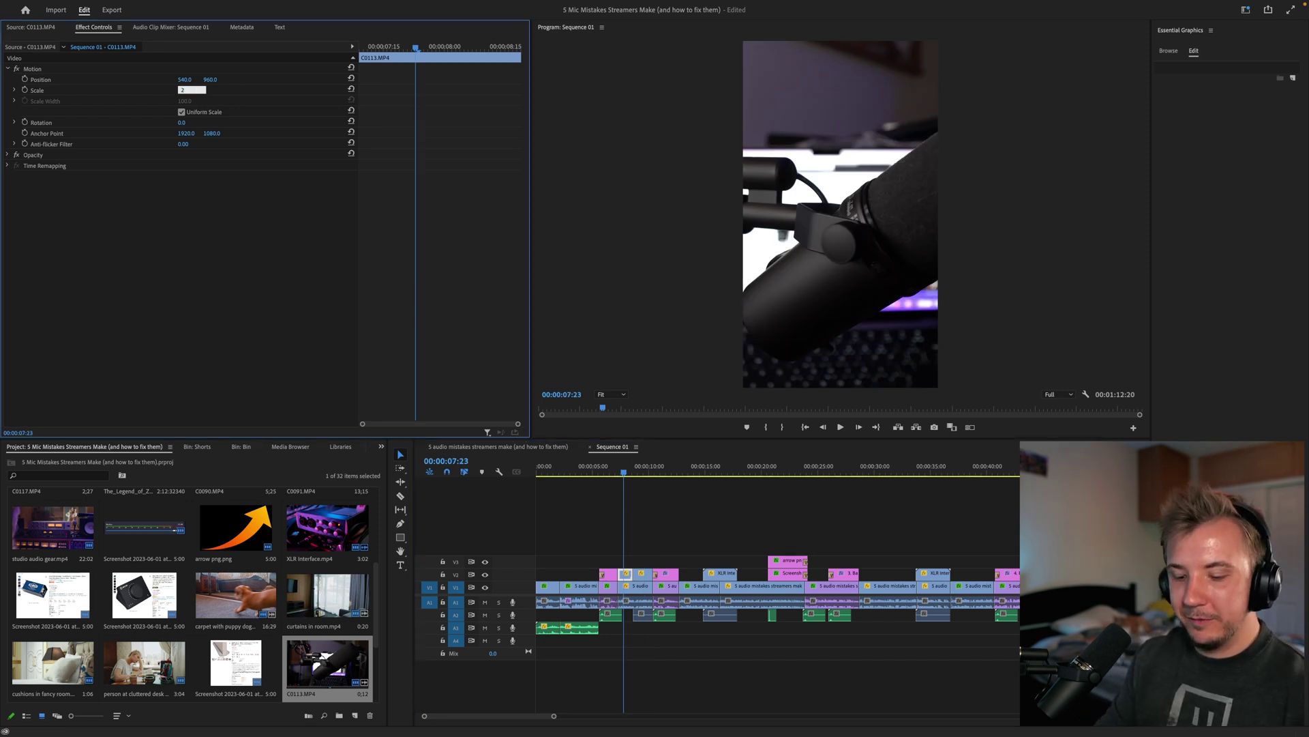
pyautogui.write('5')
pyautogui.press('Return')
pyautogui.click(839, 239)
pyautogui.moveTo(839, 240); pyautogui.dragTo(841, 363)
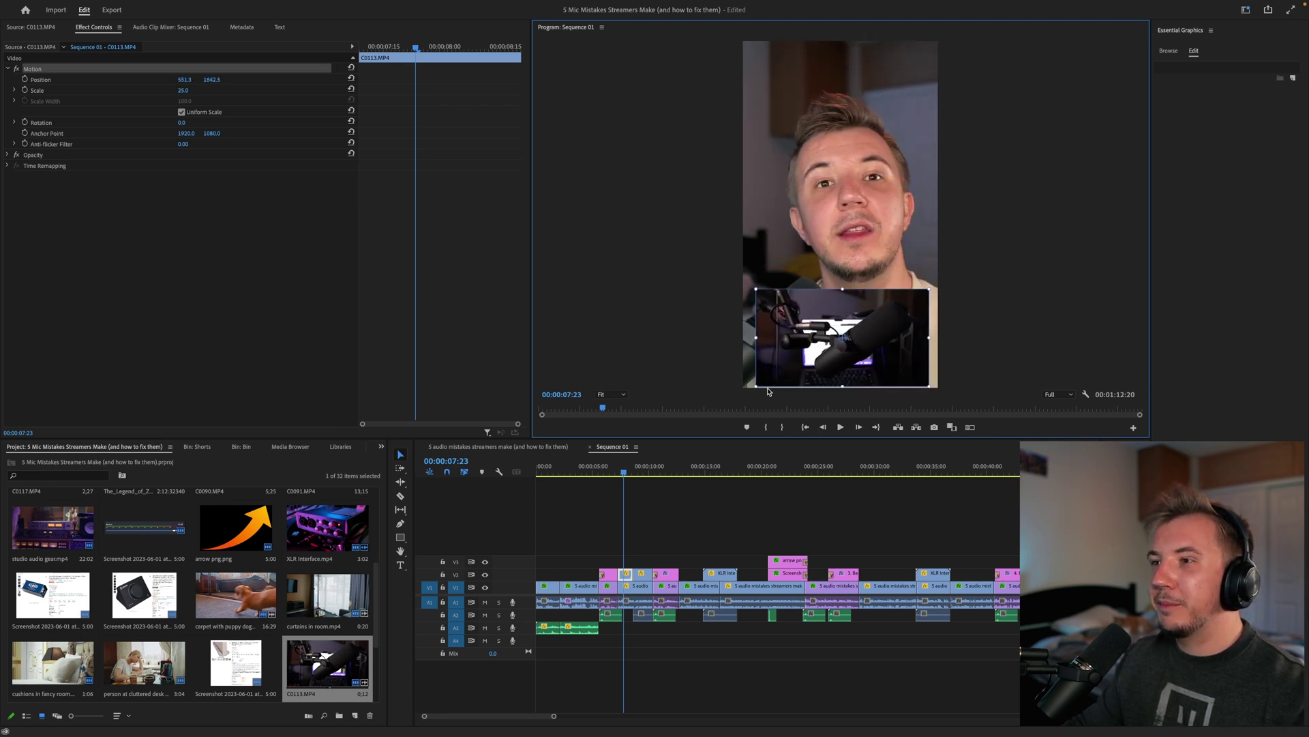
pyautogui.moveTo(846, 358); pyautogui.dragTo(843, 393)
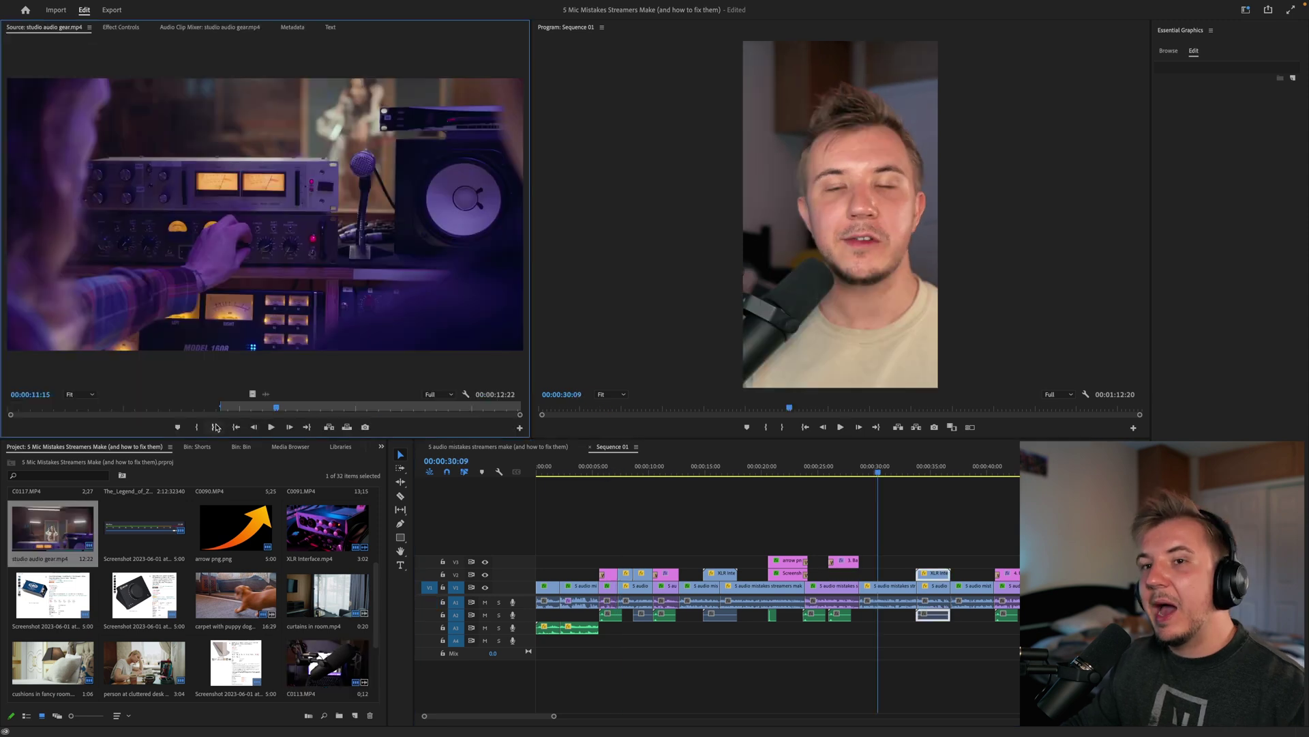
# Mark the out point of studio audio gear.mp4 at 00:00:11:15, place the excerpt on V2 under the "3. Bad XLR Interfaces" title, and play it back
pyautogui.click(215, 427)
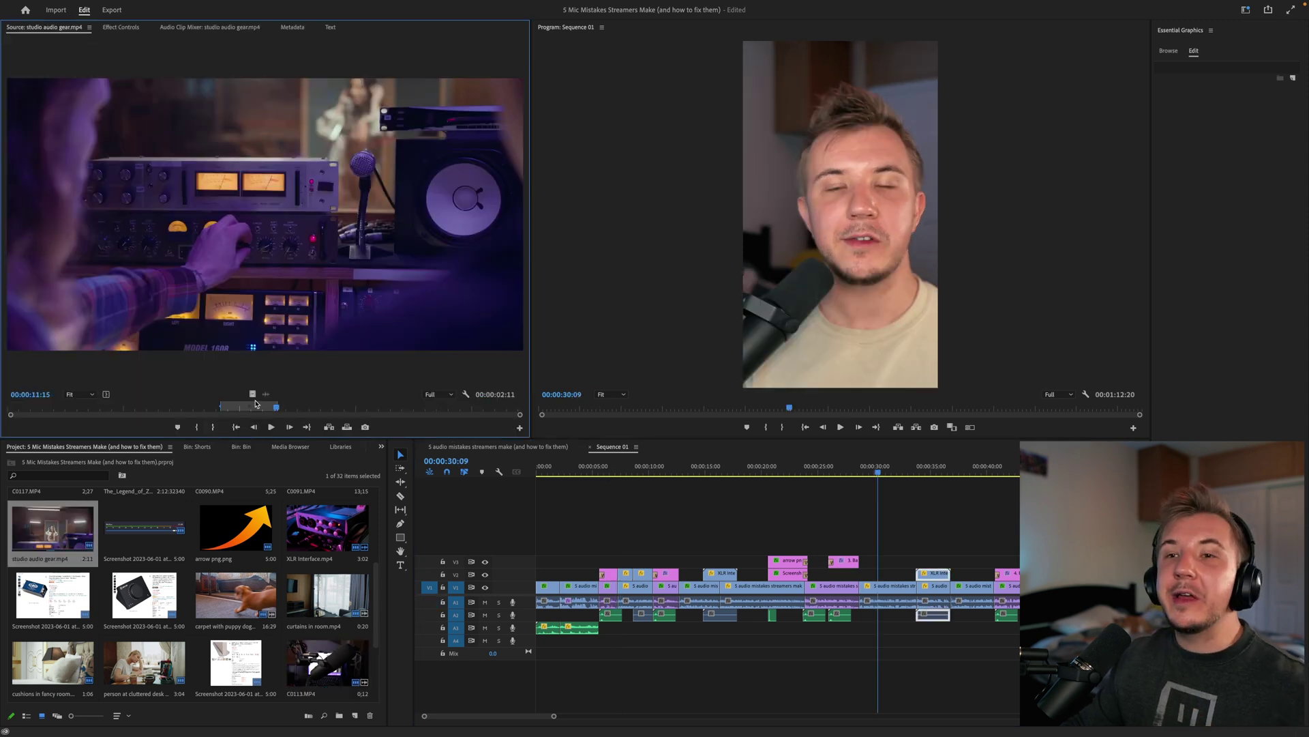
pyautogui.moveTo(251, 399); pyautogui.dragTo(851, 578)
pyautogui.click(826, 475)
pyautogui.press('space')
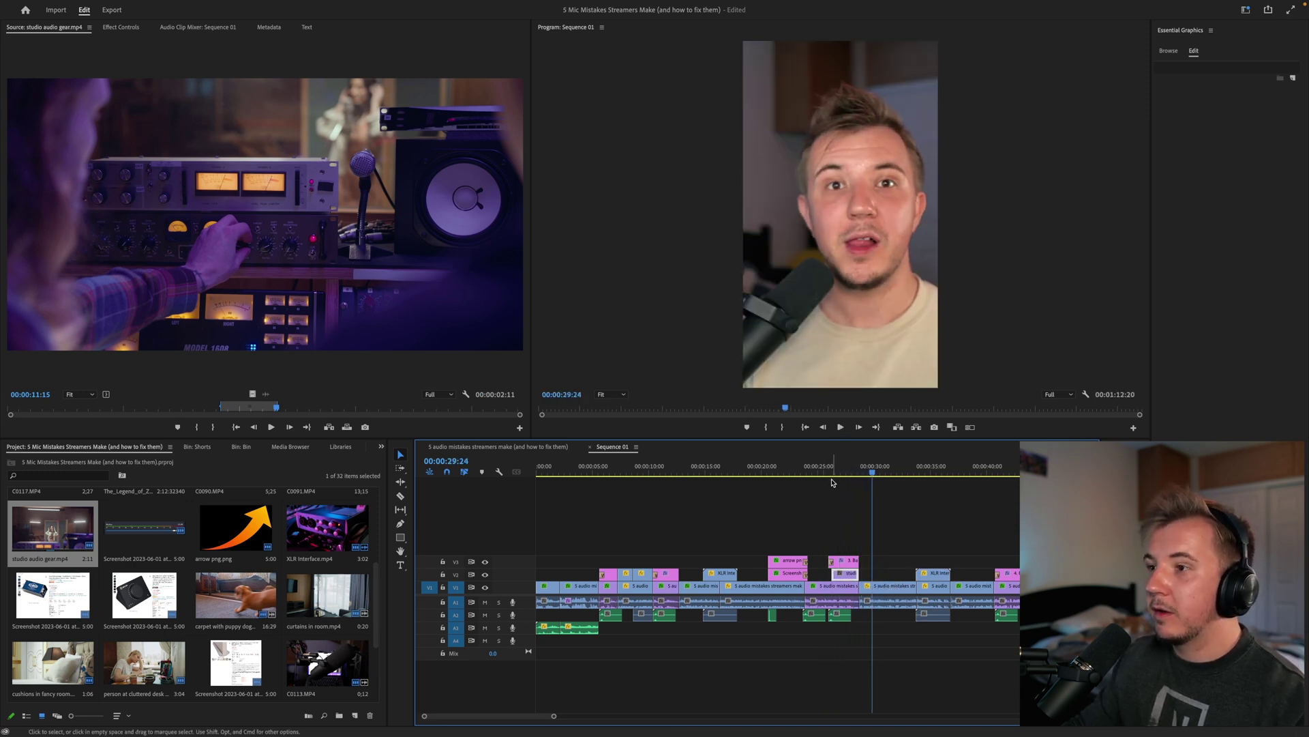
# Replay the "3. Bad XLR Interfaces" section and slightly extend the end of the studio audio gear.mp4 clip and its title
pyautogui.click(849, 475)
pyautogui.click(828, 475)
pyautogui.press('space')
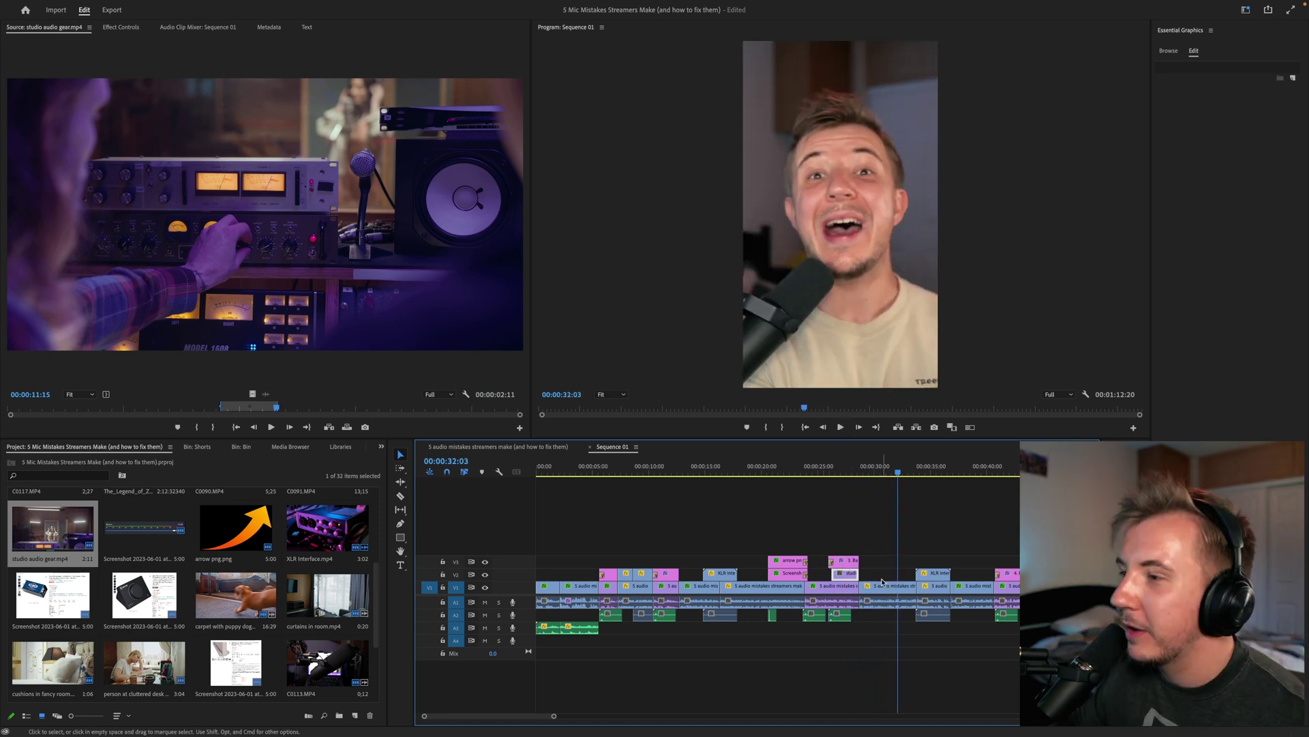
pyautogui.moveTo(860, 573); pyautogui.dragTo(868, 574)
pyautogui.click(937, 470)
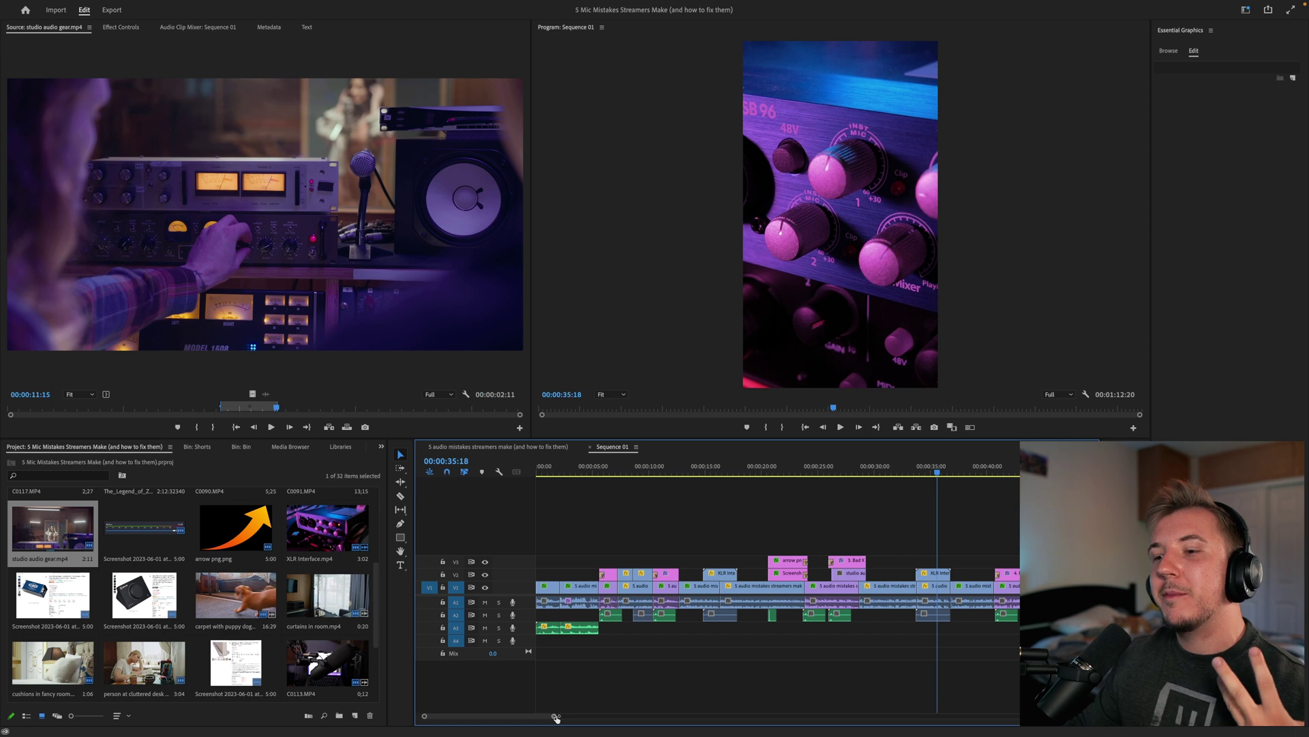
# Generate an English static transcript of Sequence 01 from the Audio 1 track, without separating speakers
pyautogui.moveTo(556, 717); pyautogui.dragTo(610, 716)
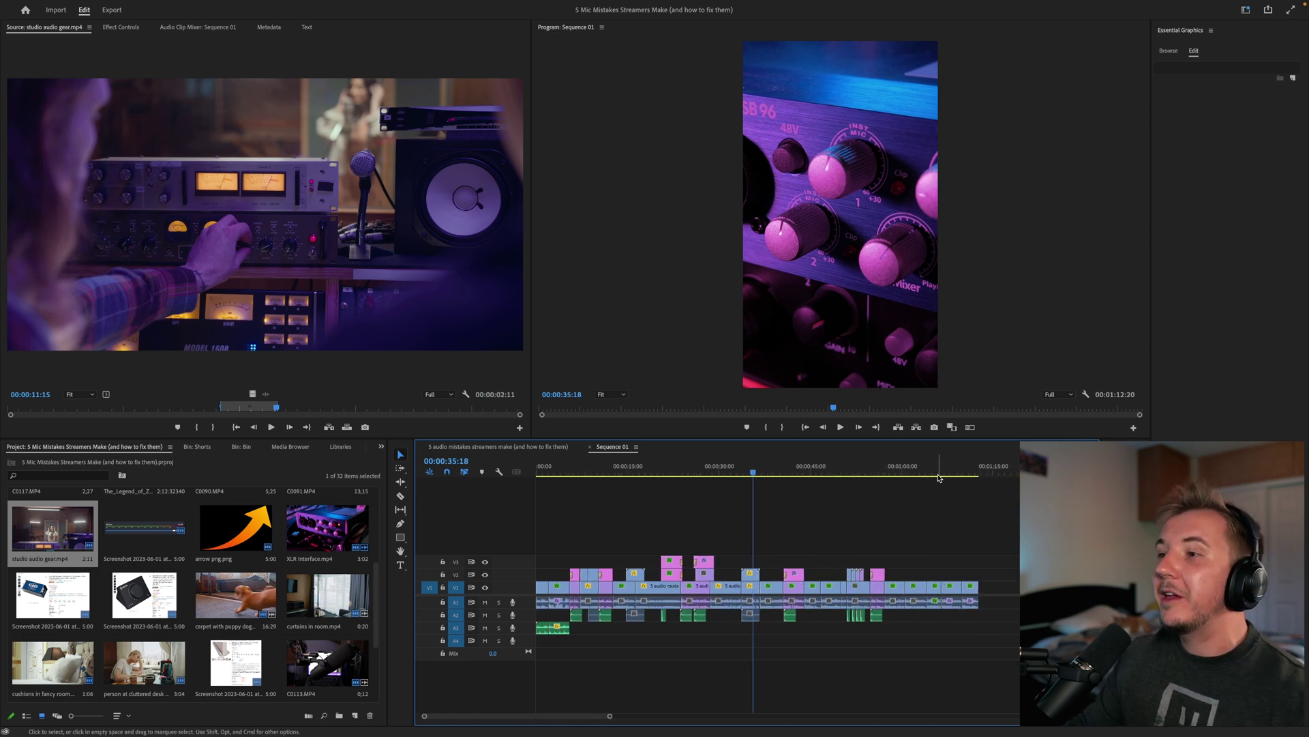
pyautogui.moveTo(807, 472); pyautogui.dragTo(990, 512)
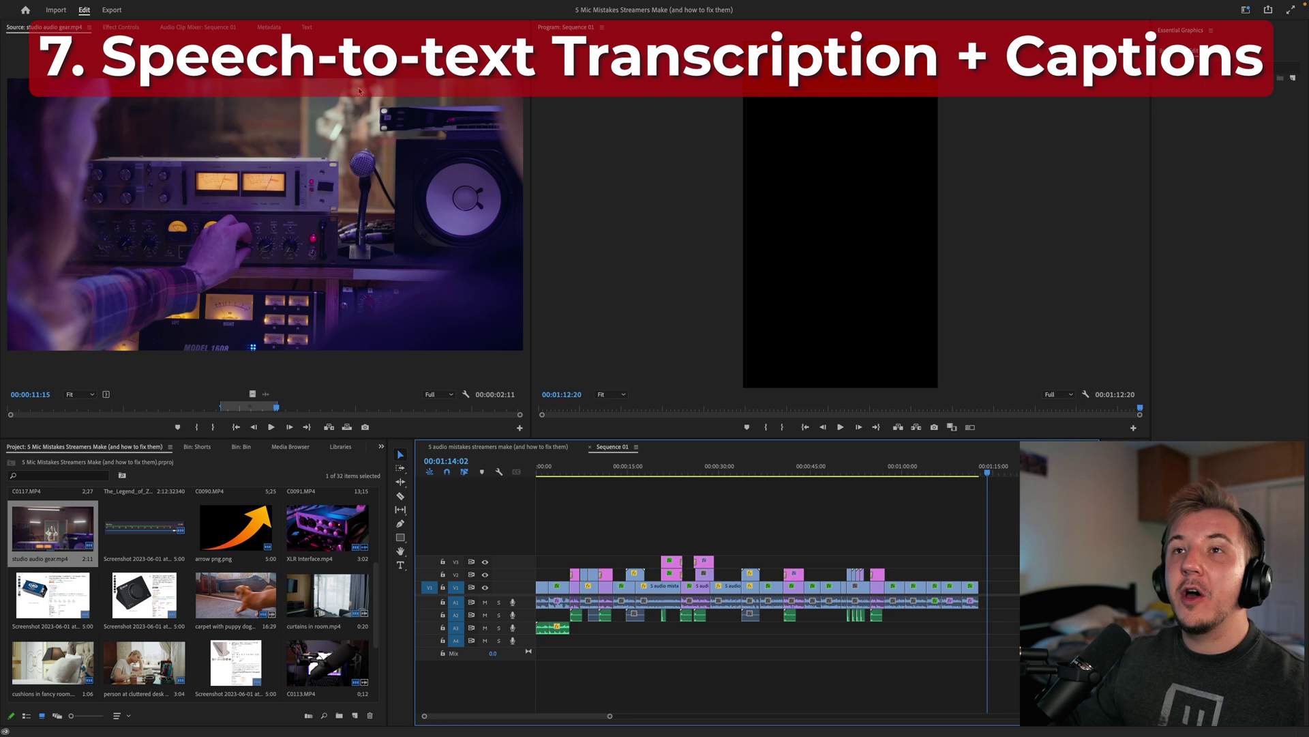
pyautogui.click(308, 28)
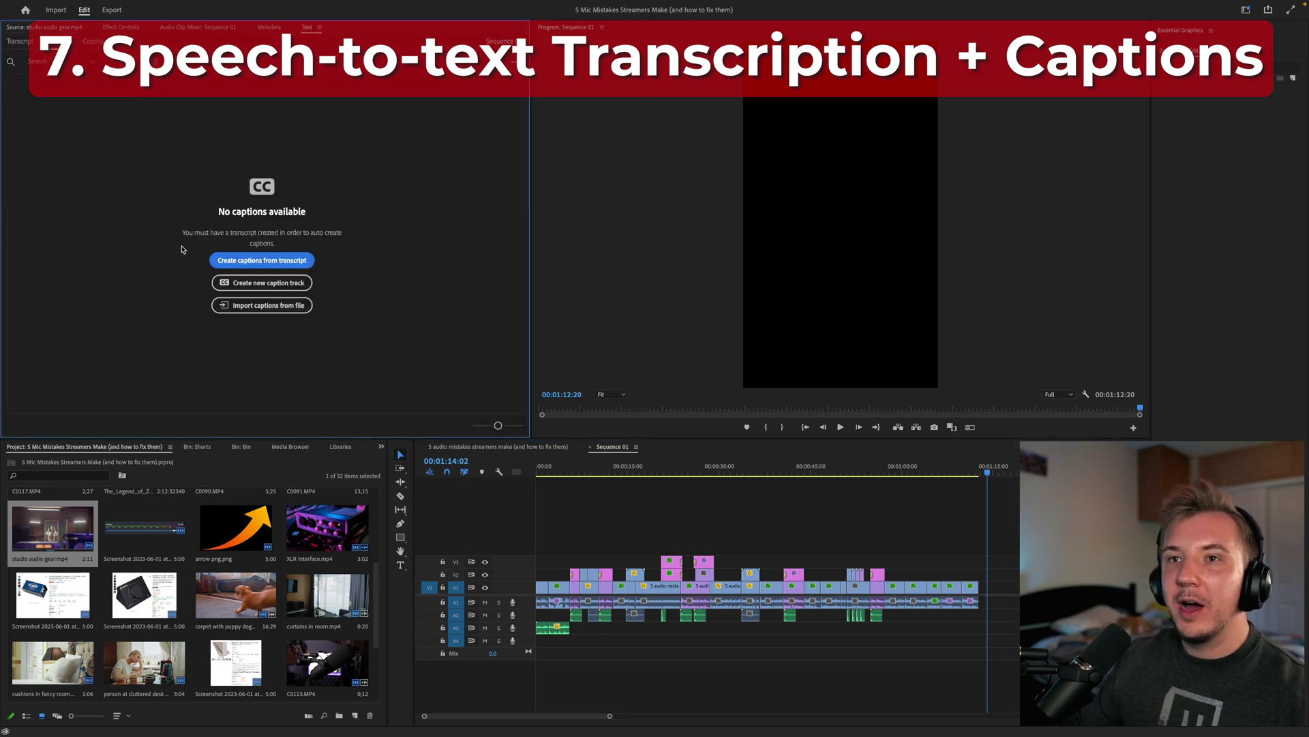
pyautogui.click(20, 42)
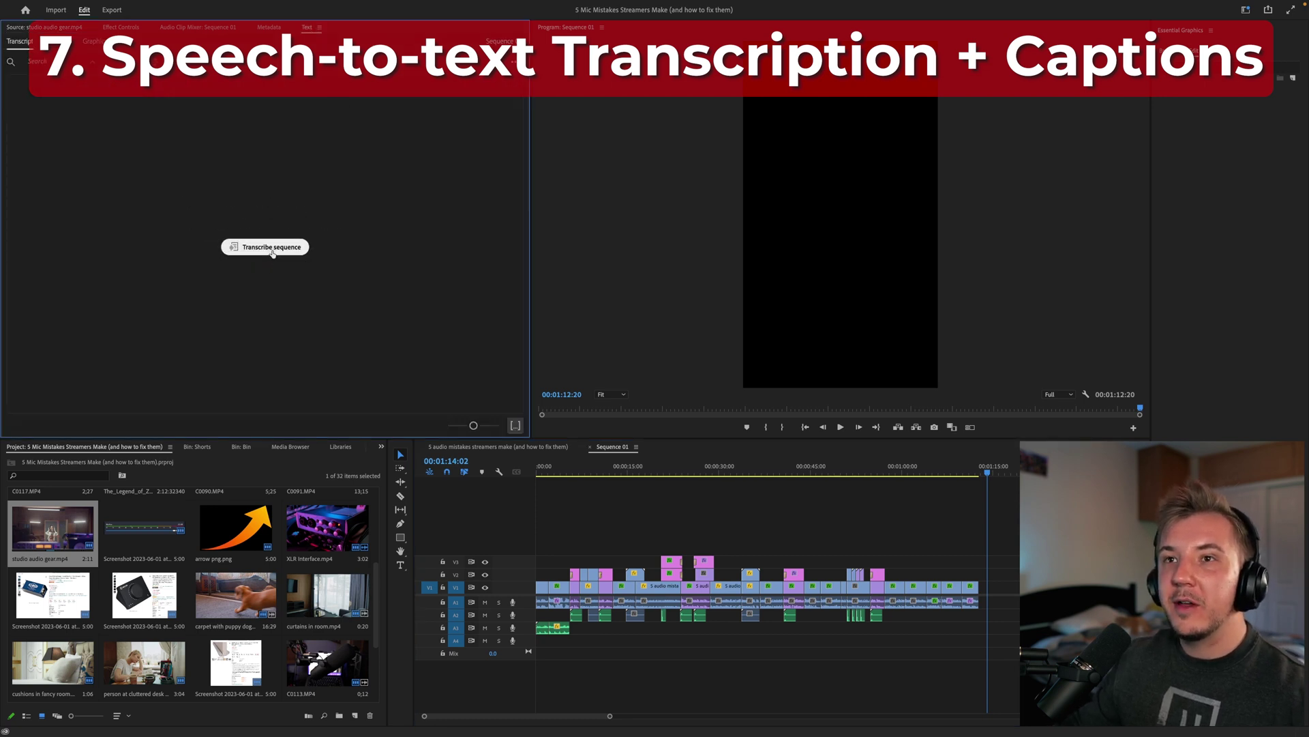
pyautogui.click(262, 248)
pyautogui.click(604, 440)
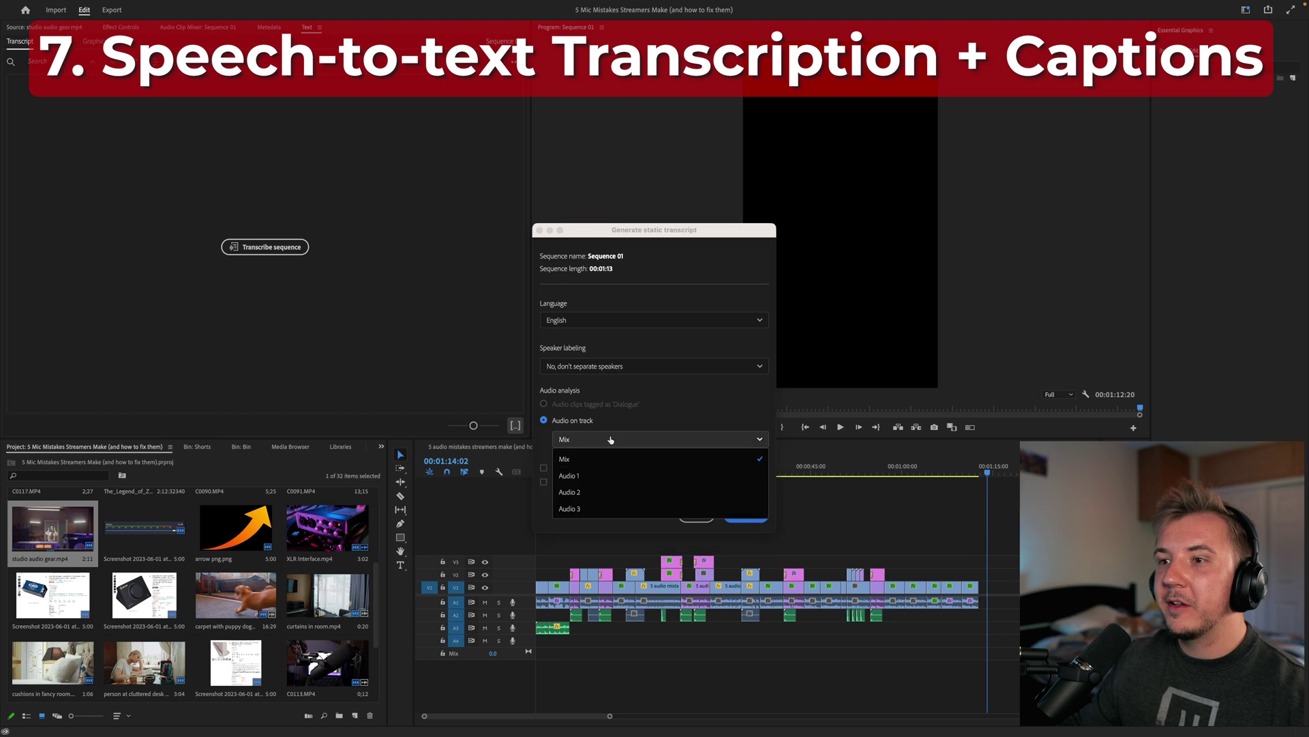
pyautogui.click(591, 474)
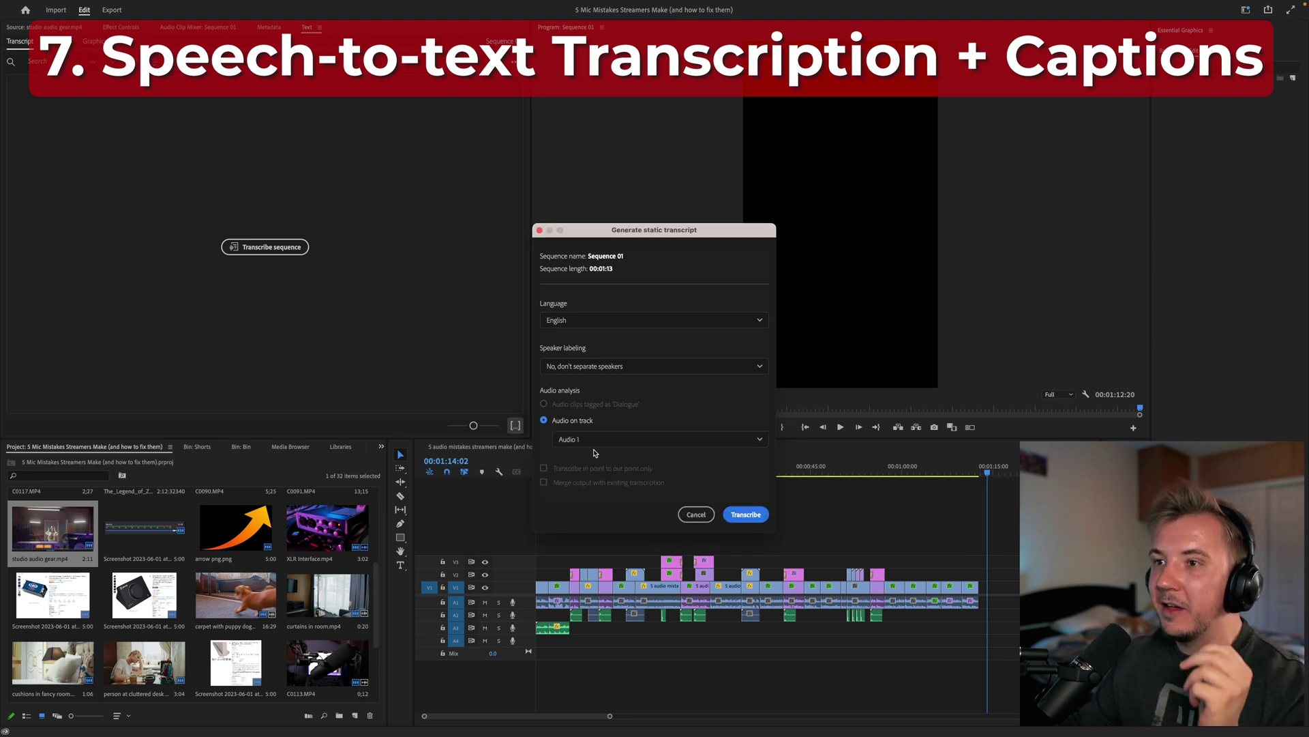
pyautogui.click(749, 513)
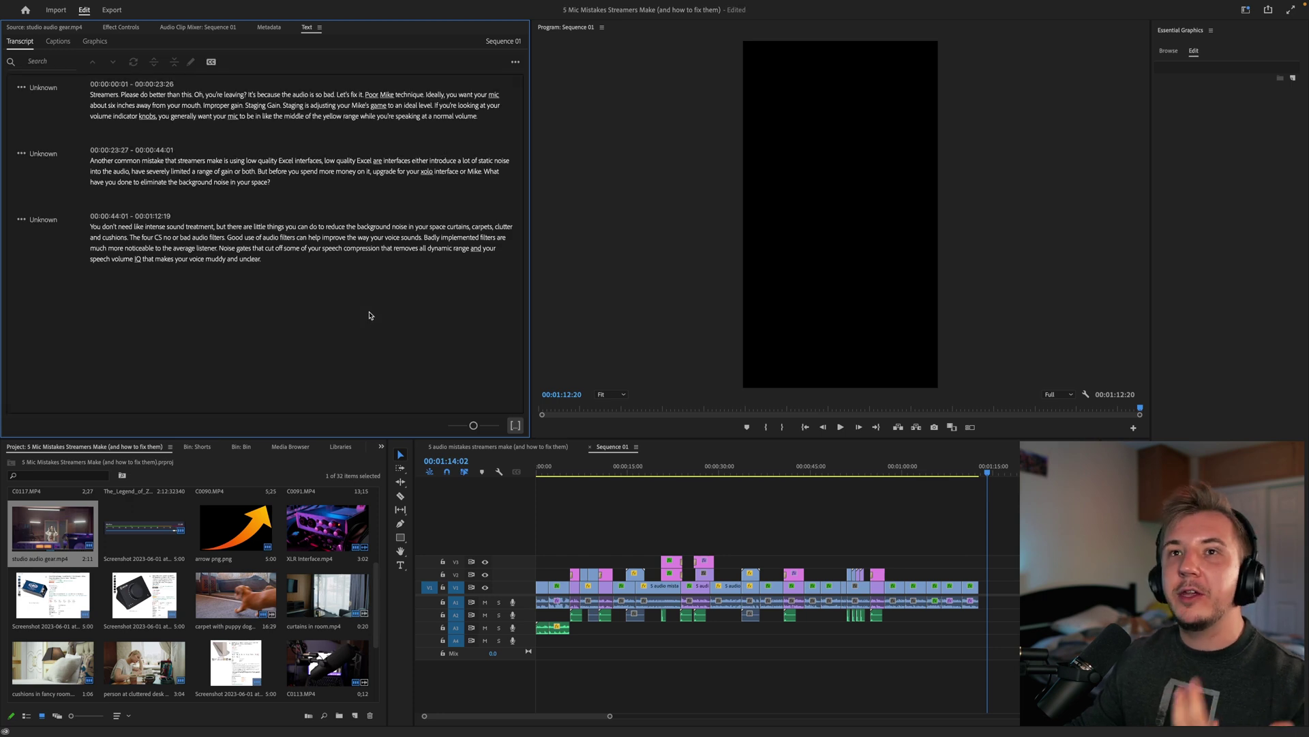
# Correct the first transcript paragraph to read "so bad?", "Poor Mic Technique", "Improper Gain Staging, Gain staging", "mic's" and "volume indicator in OBS"
pyautogui.doubleClick(332, 95)
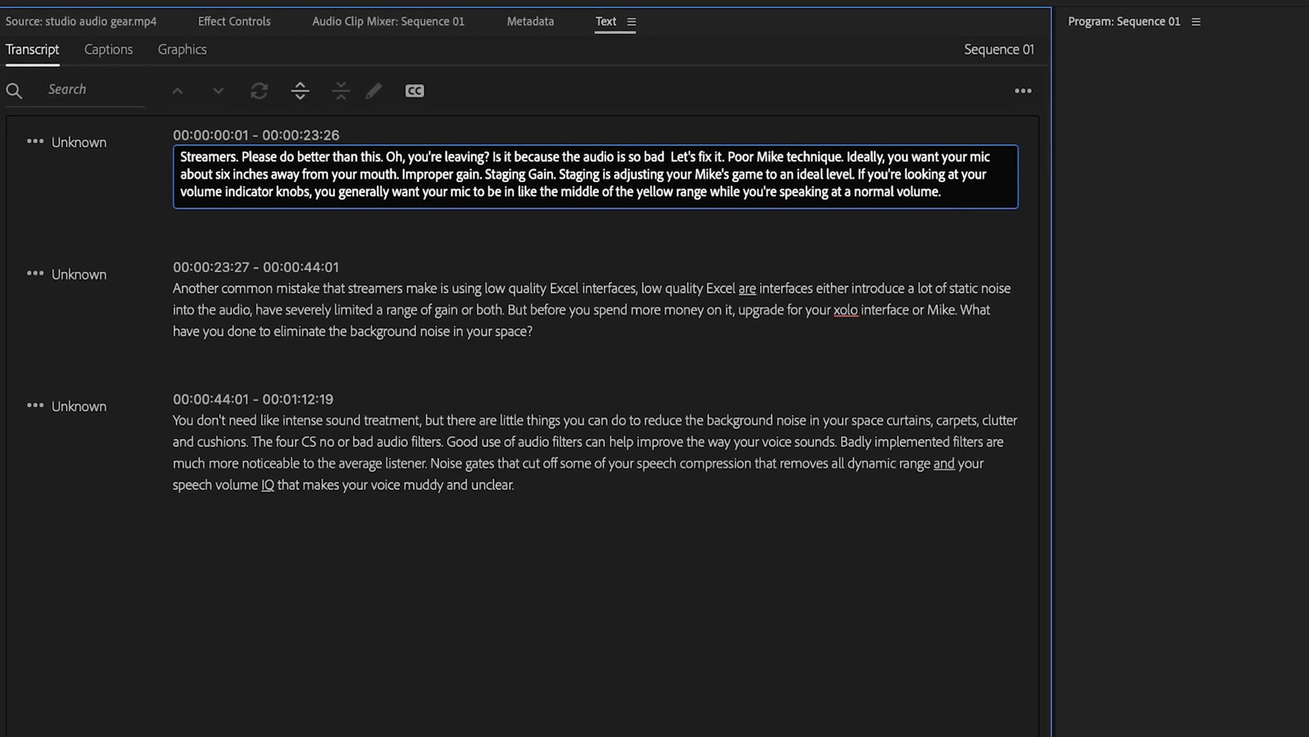
pyautogui.write('?')
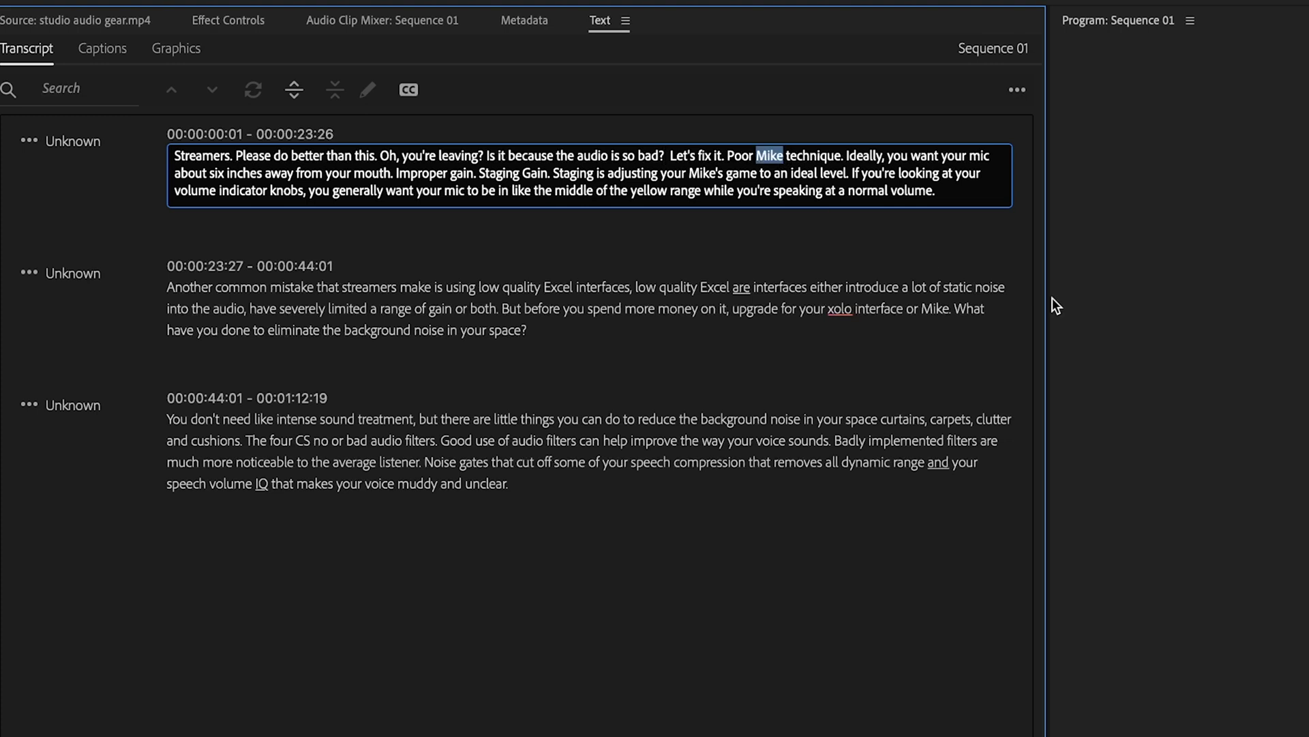
pyautogui.write('Mic')
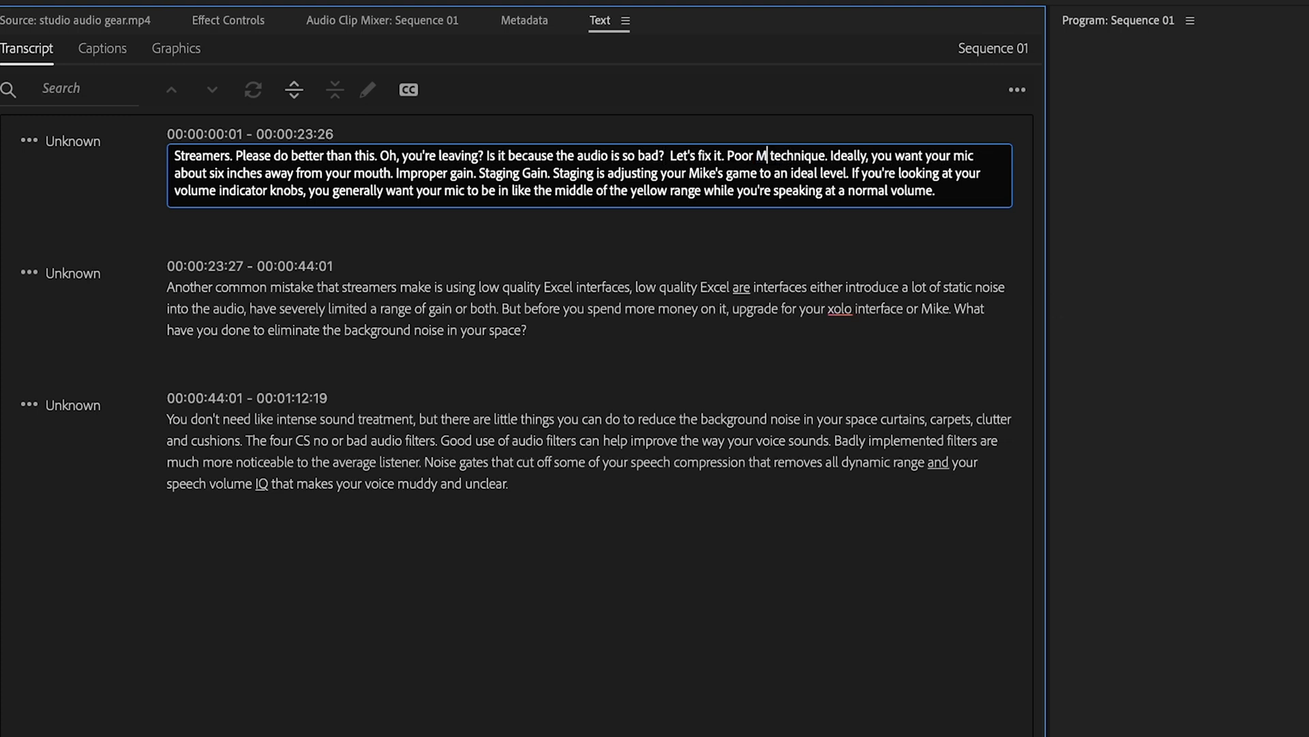
pyautogui.write("Gain Staging. Gain stagingmic'sin OBS")
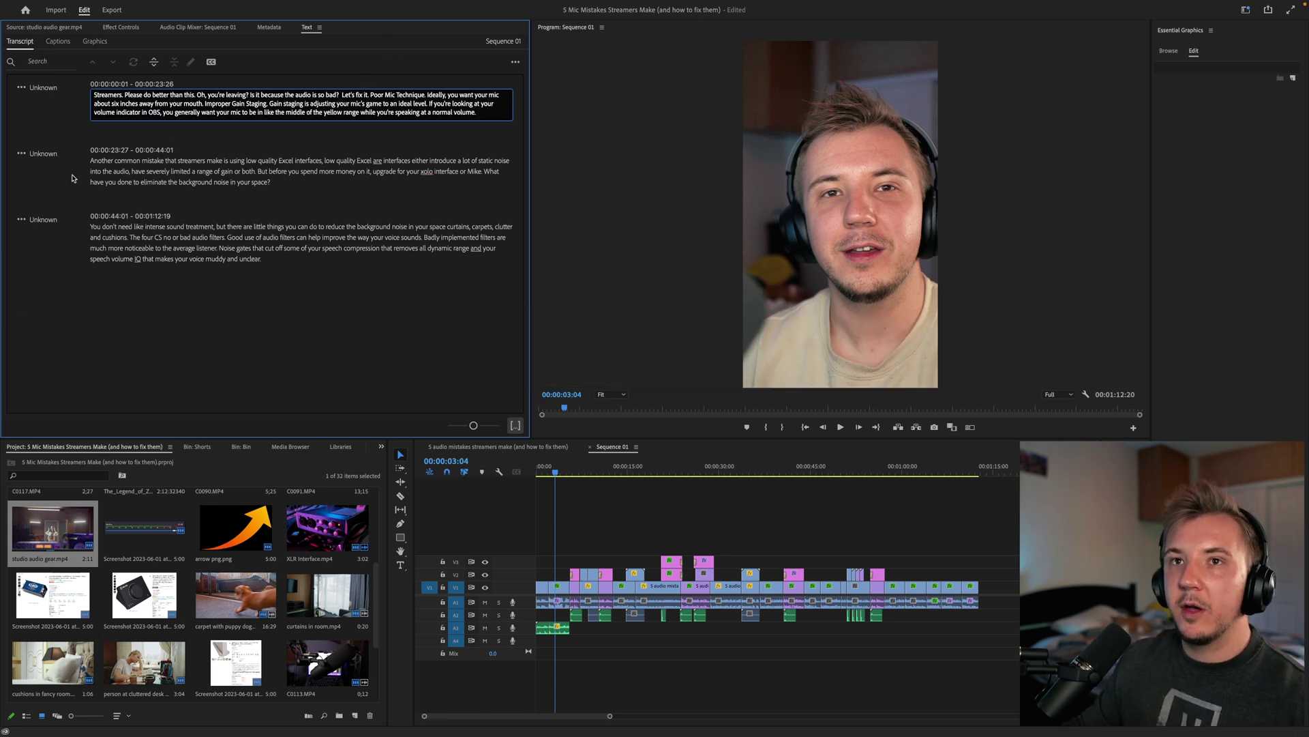
# Correct the remaining transcript paragraphs to read "XLR interfaces", "mic" and "EQ" where the words were misheard
pyautogui.click(139, 164)
pyautogui.click(109, 162)
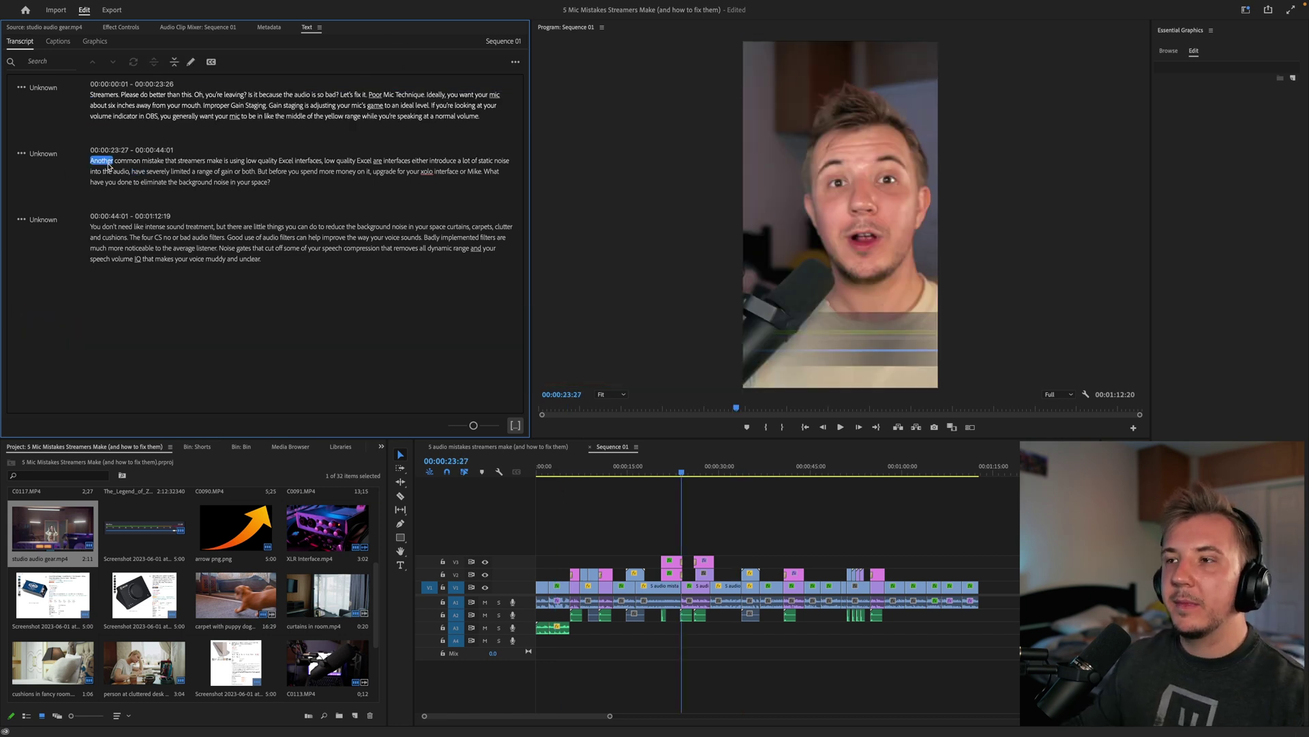
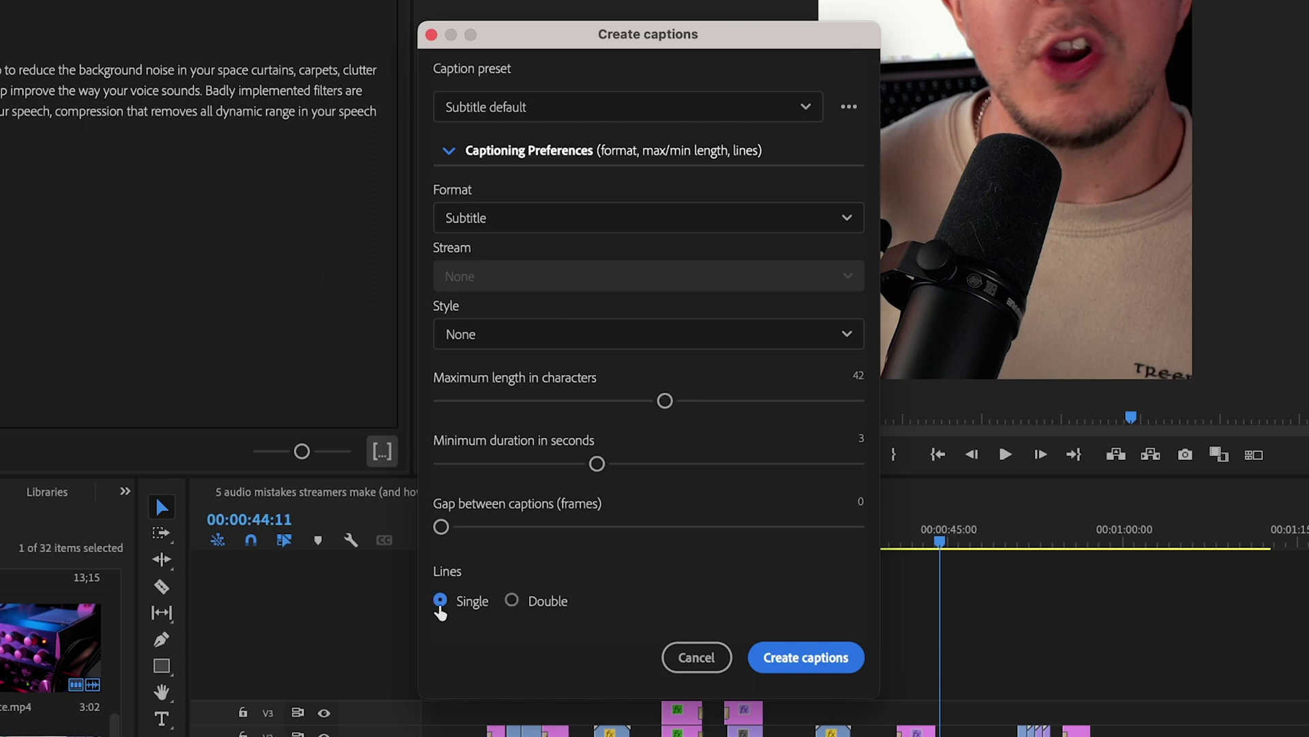
# Create single-line subtitle captions from the transcript with a maximum length of 30 characters and a minimum duration of 2 seconds
pyautogui.moveTo(596, 464); pyautogui.dragTo(510, 464)
pyautogui.moveTo(664, 401); pyautogui.dragTo(588, 404)
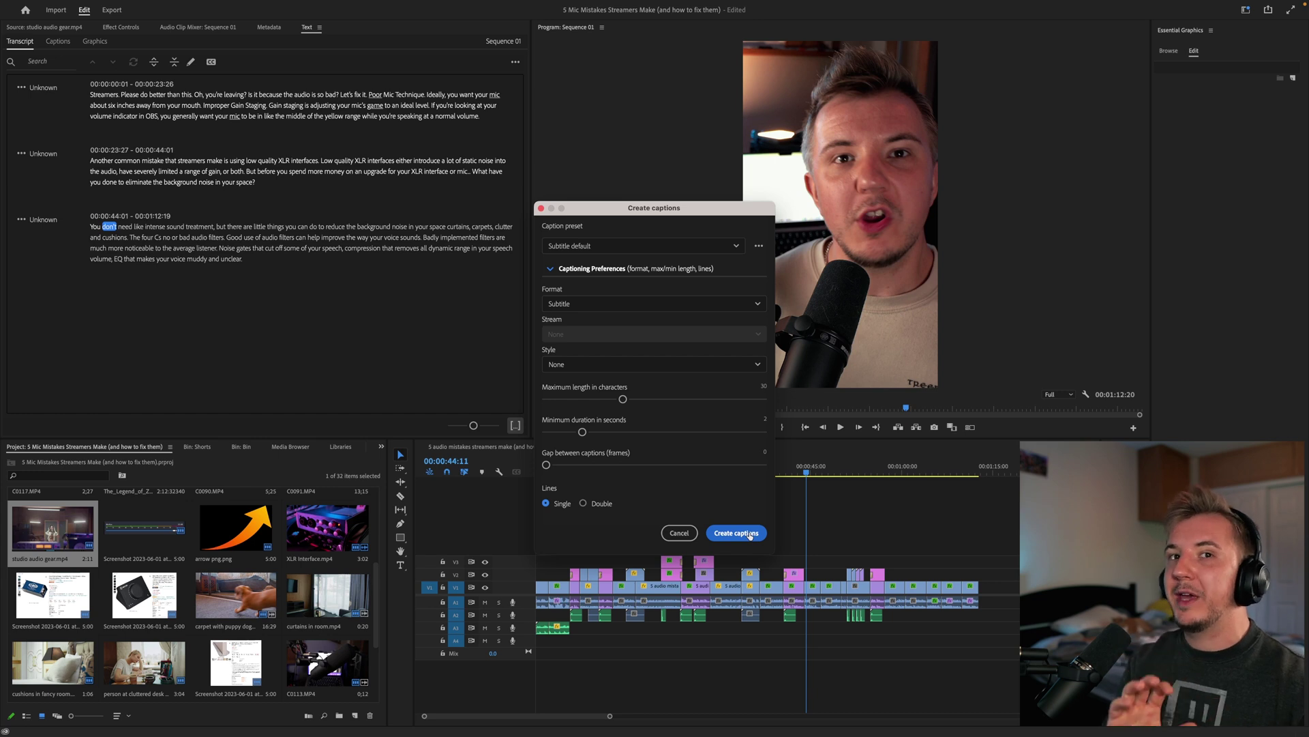
pyautogui.click(749, 535)
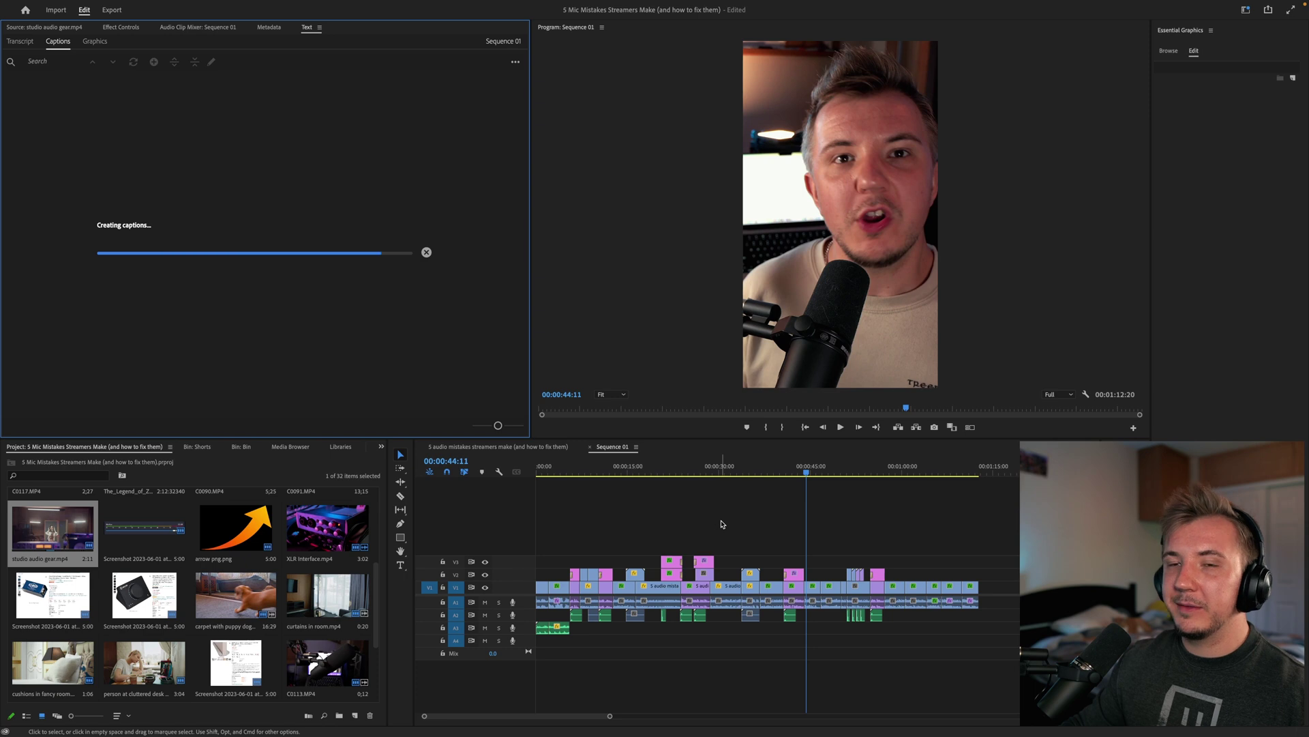
# Select all captions on the subtitle track and set their font to Montserrat Bold at size 75
pyautogui.moveTo(606, 470); pyautogui.dragTo(701, 474)
pyautogui.moveTo(985, 513); pyautogui.dragTo(536, 478)
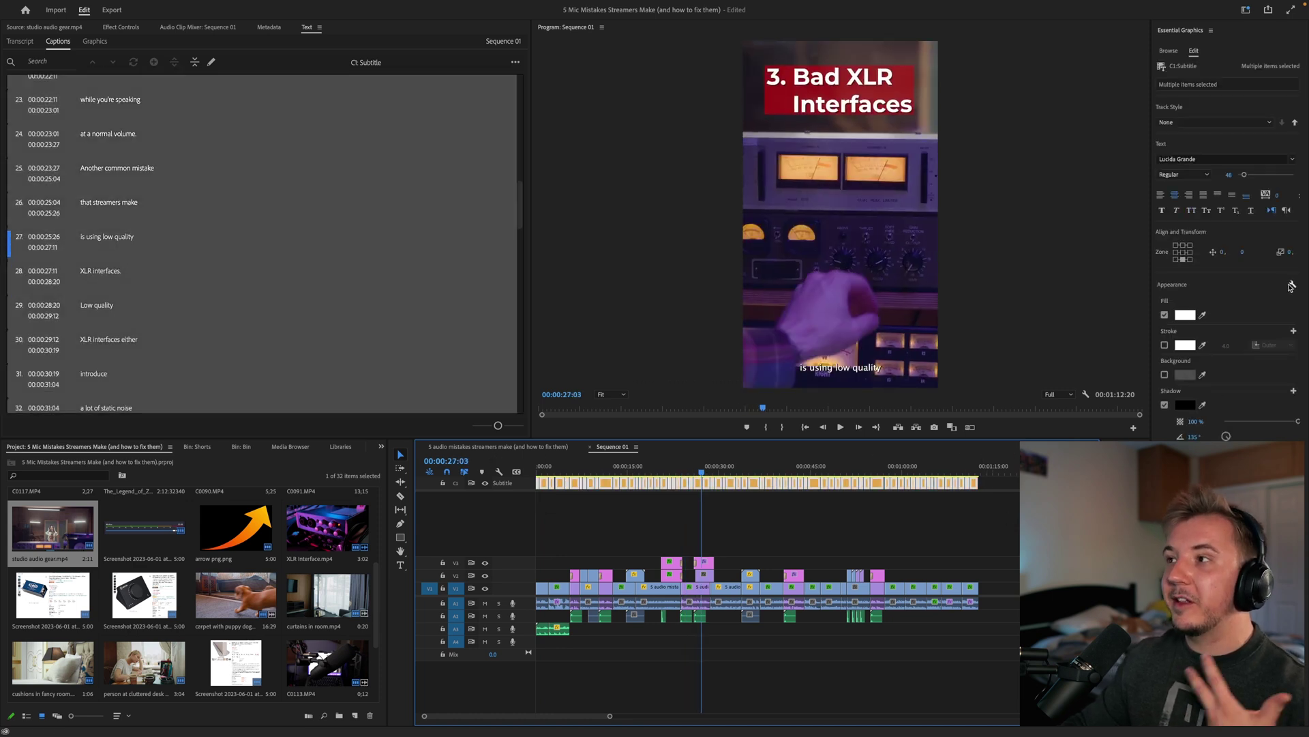
pyautogui.click(1212, 157)
pyautogui.click(1142, 281)
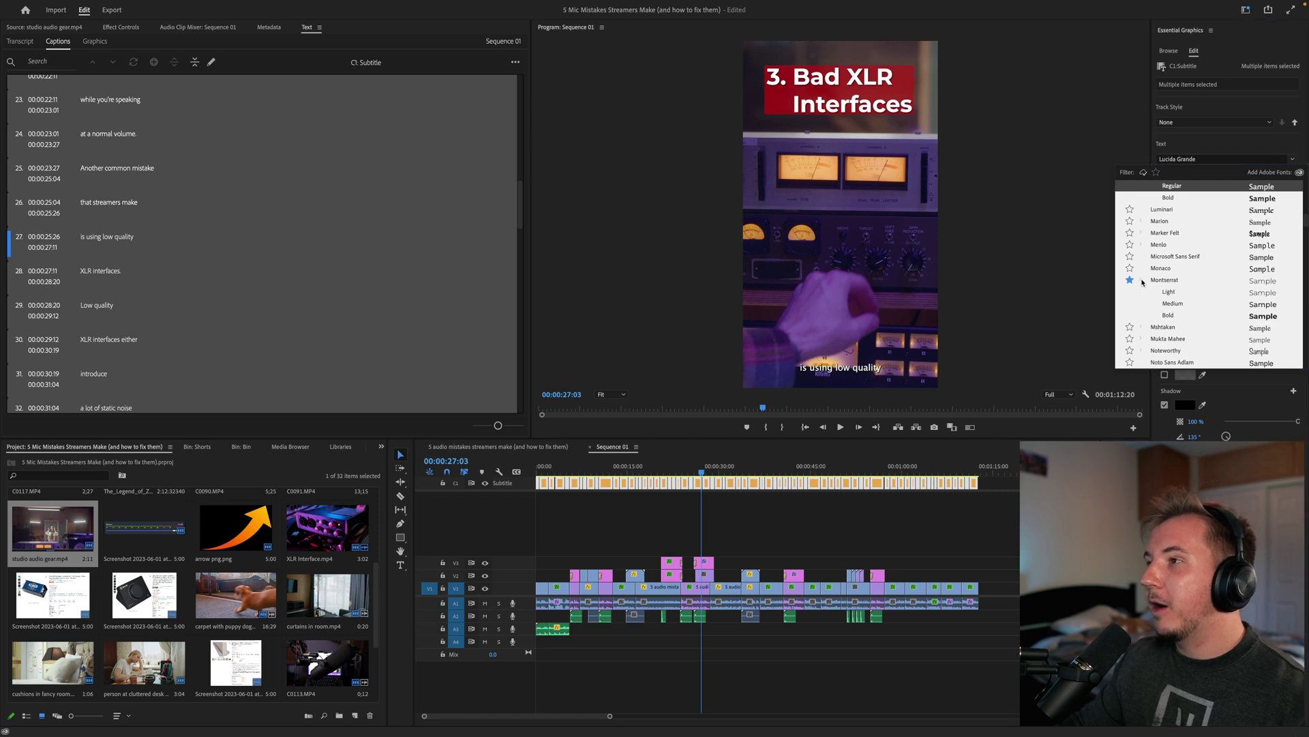
pyautogui.click(1168, 315)
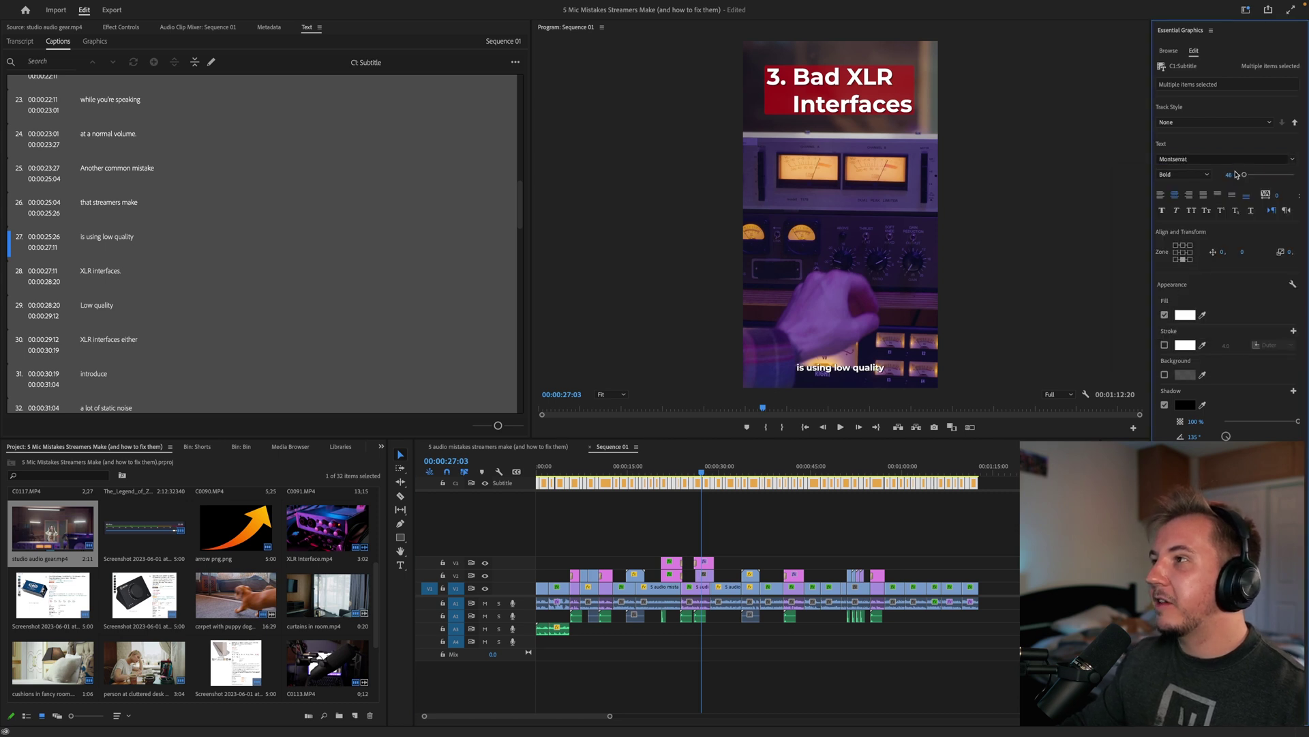
pyautogui.write('75')
pyautogui.press('Return')
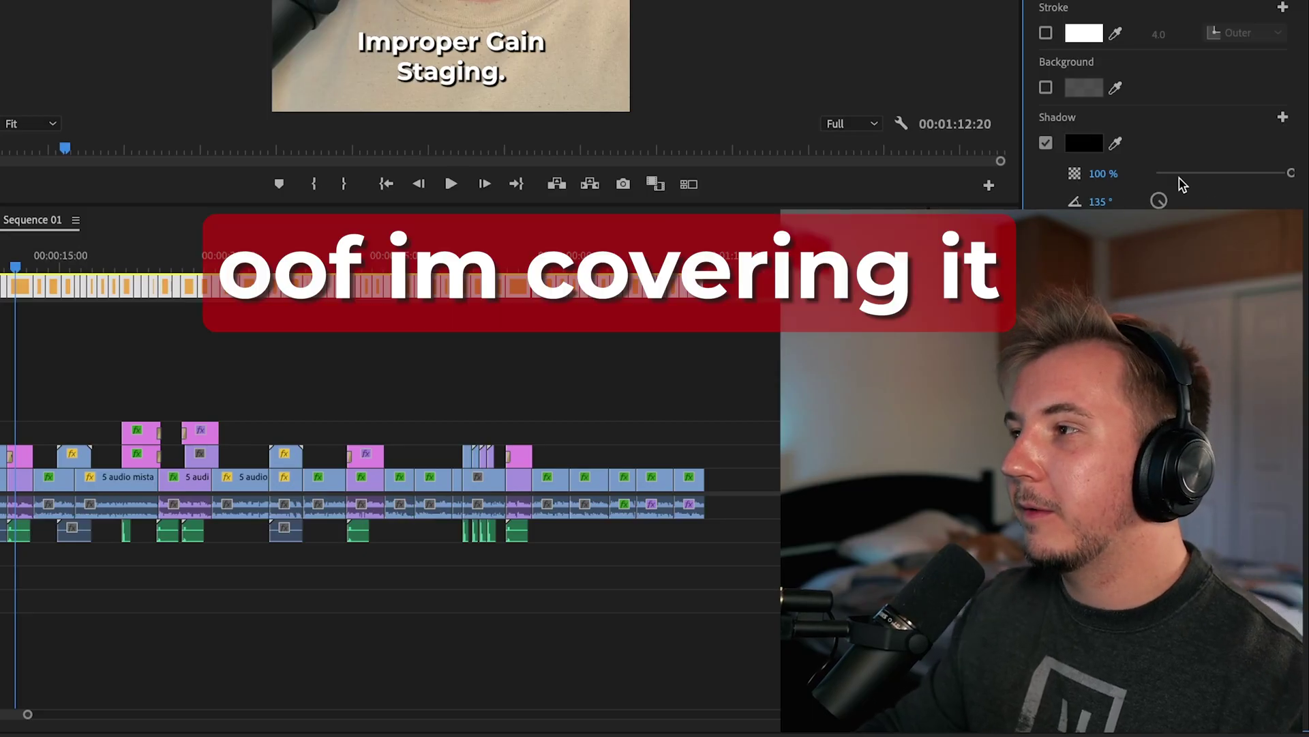
# Set the captions' shadow opacity to 90% and vertical position to -250, and check them along the timeline
pyautogui.click(1092, 174)
pyautogui.write('90')
pyautogui.press('Return')
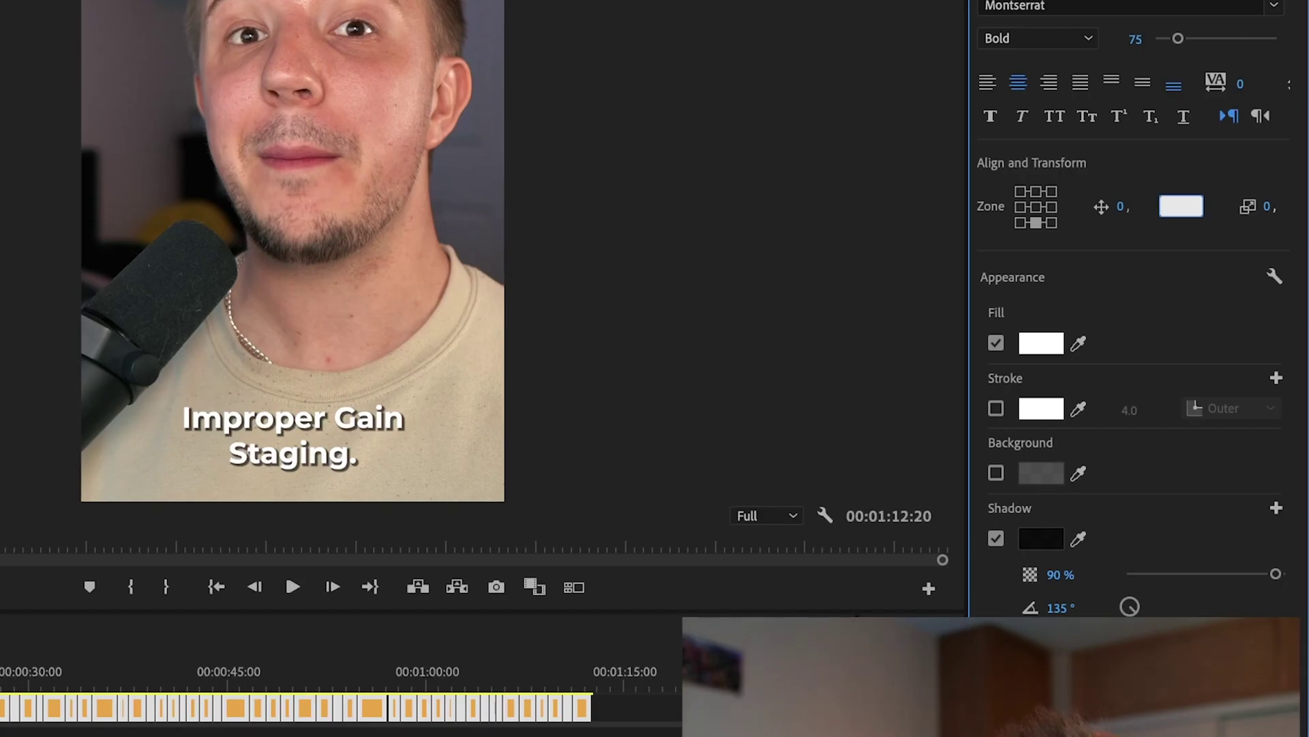
pyautogui.write('-250')
pyautogui.press('Return')
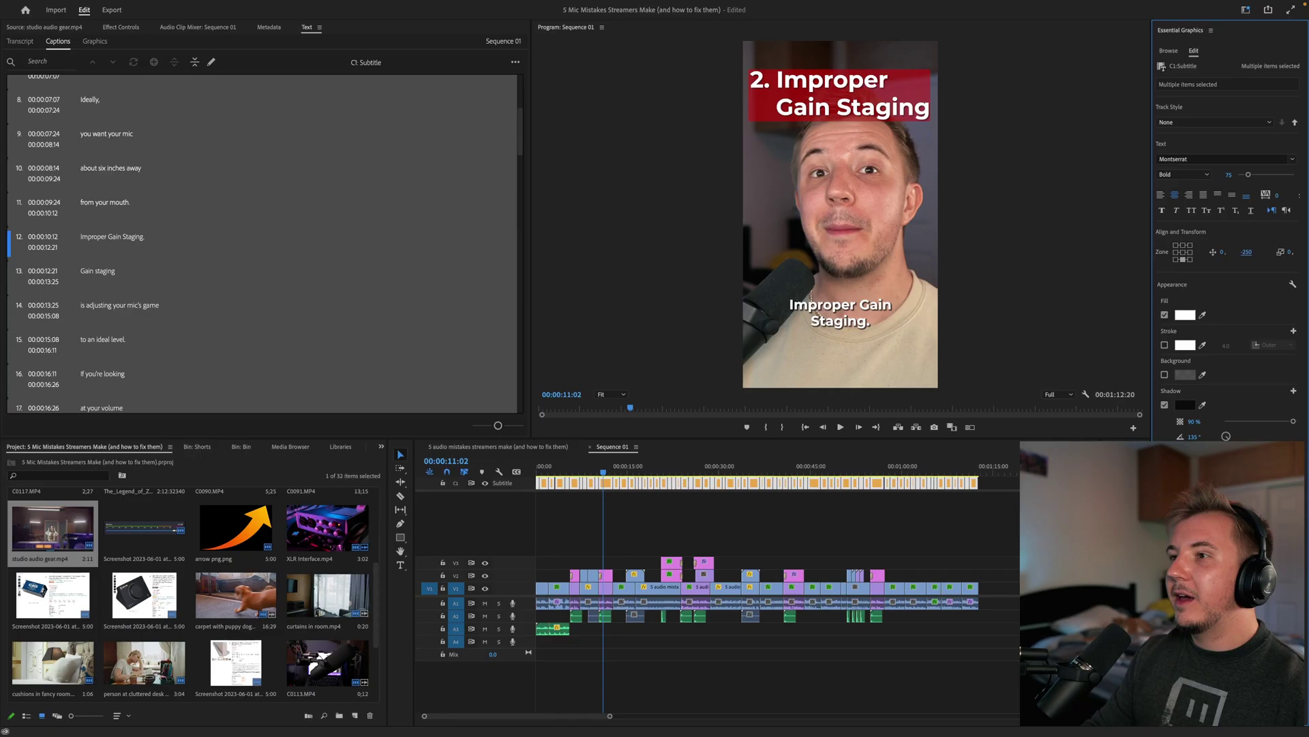
pyautogui.click(555, 472)
pyautogui.moveTo(556, 474); pyautogui.dragTo(721, 482)
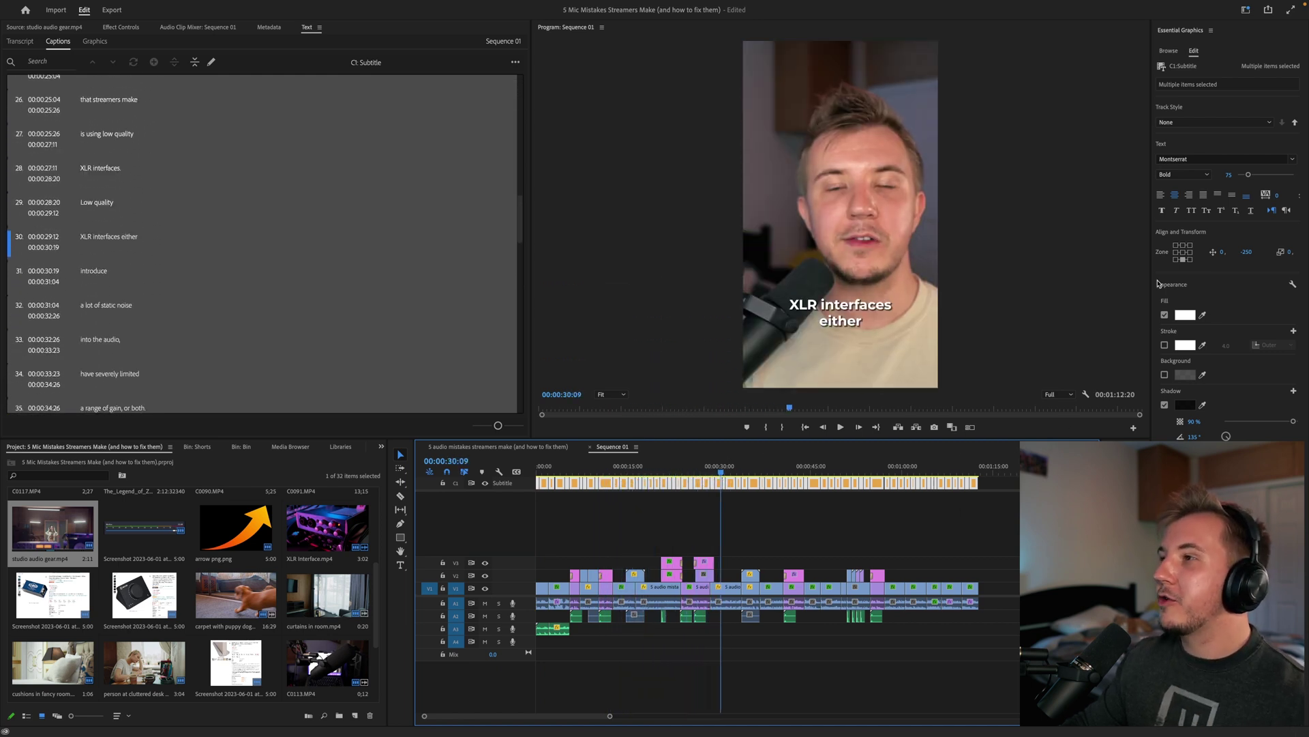
# Try all-caps formatting on the captions, check it further along the timeline and switch it off
pyautogui.click(1182, 218)
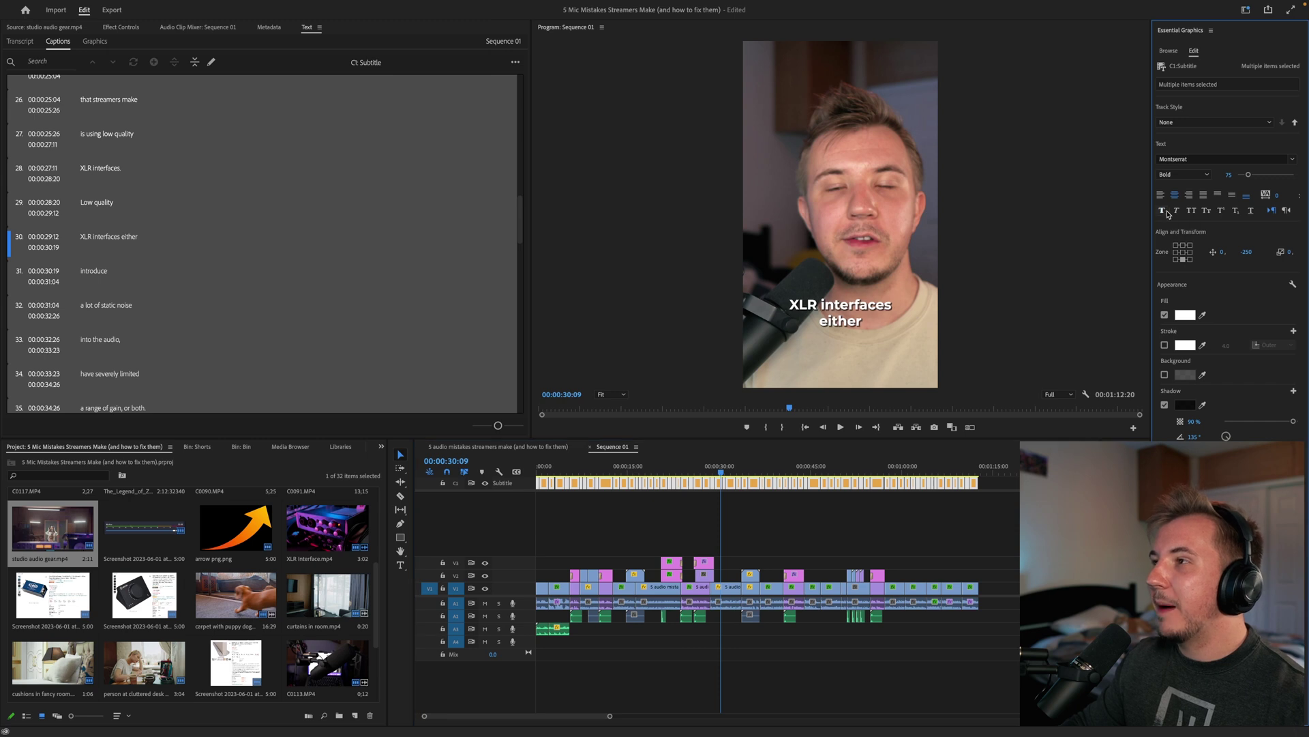
pyautogui.click(1191, 214)
pyautogui.click(781, 470)
pyautogui.click(836, 469)
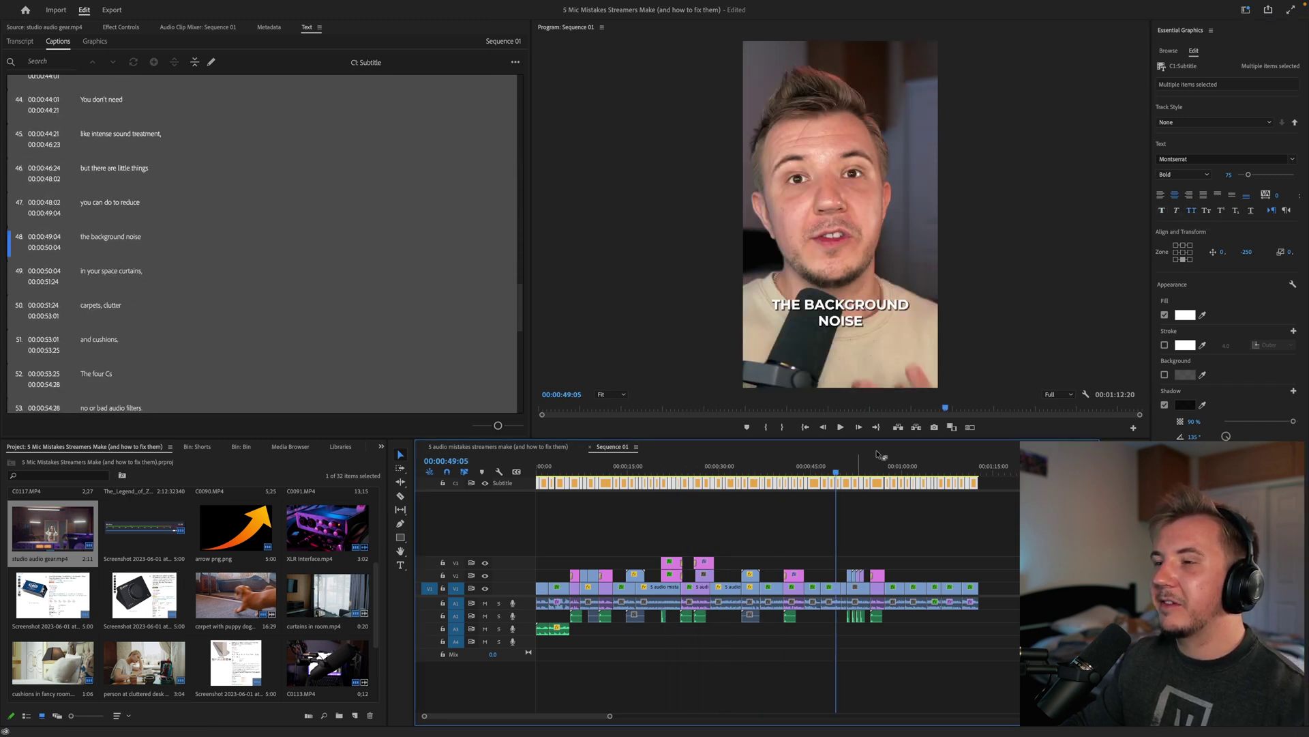
pyautogui.click(1192, 211)
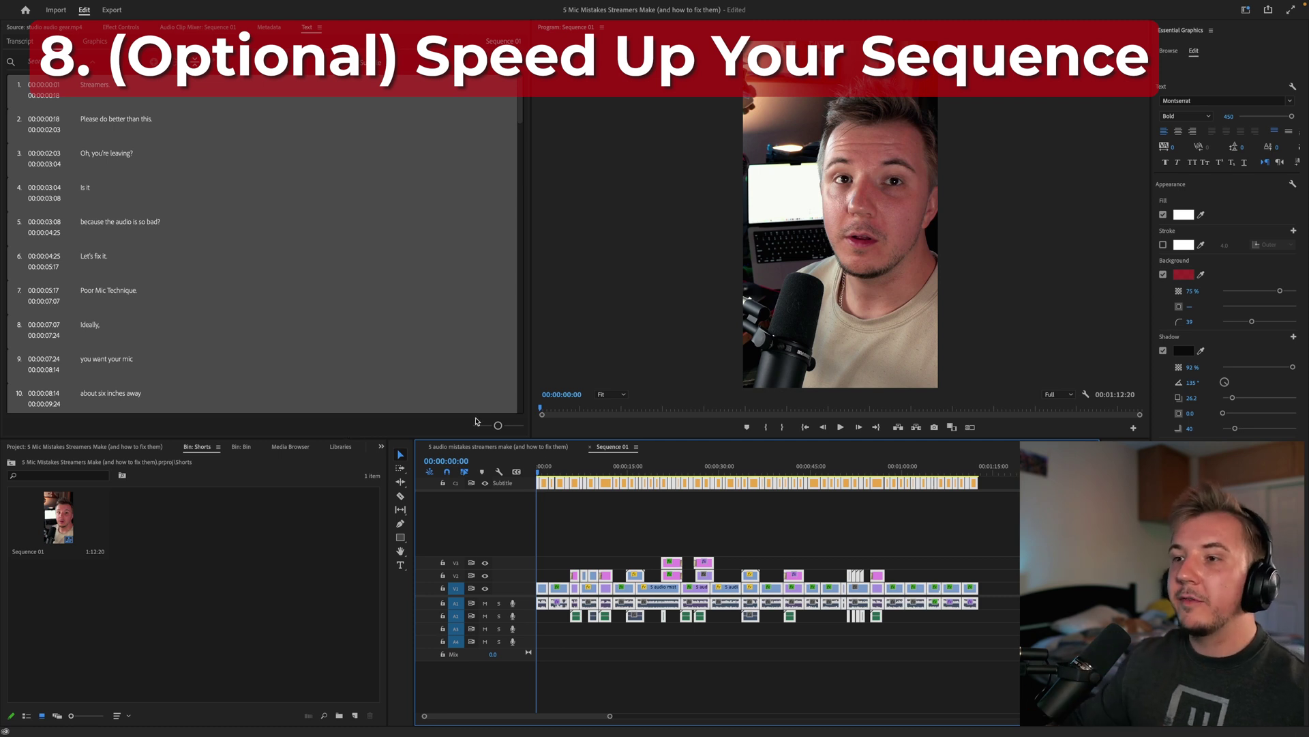
# Make a subsequence from all the selected clips of Sequence 01 and place it on V1 after the original edit
pyautogui.rightClick(665, 588)
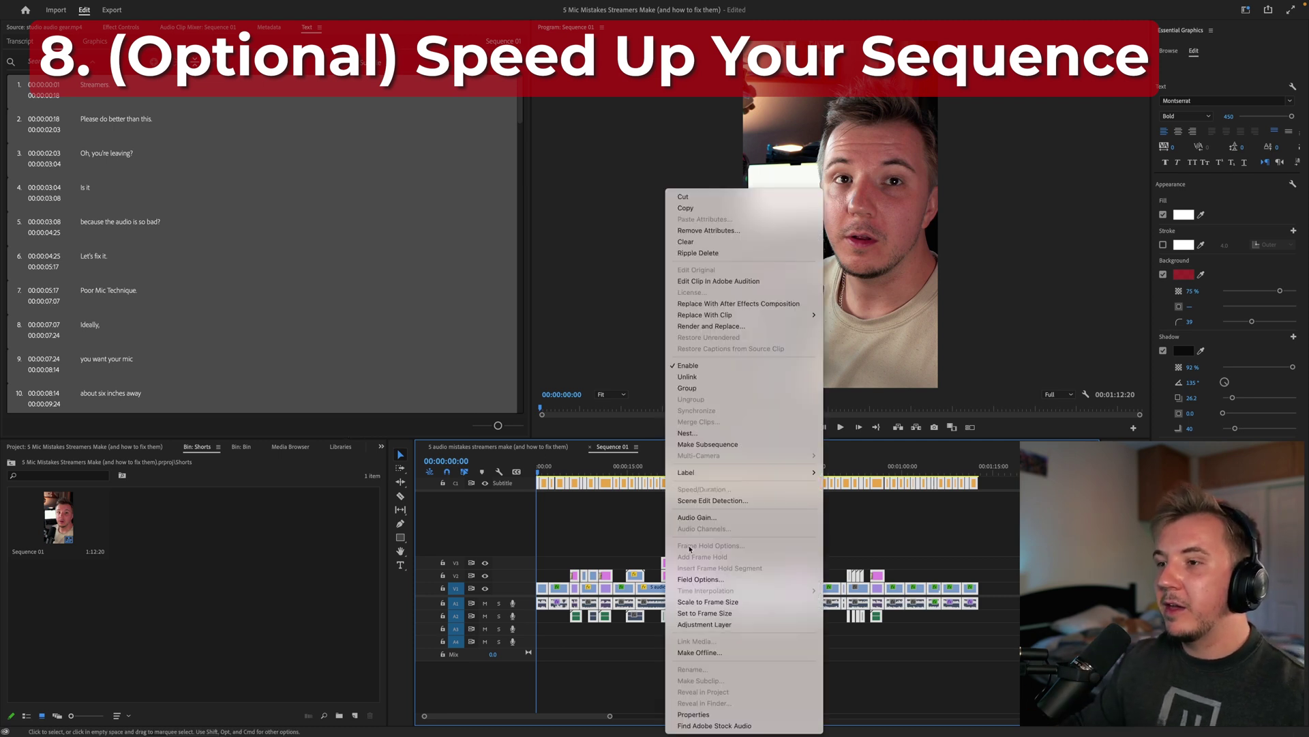
pyautogui.click(721, 443)
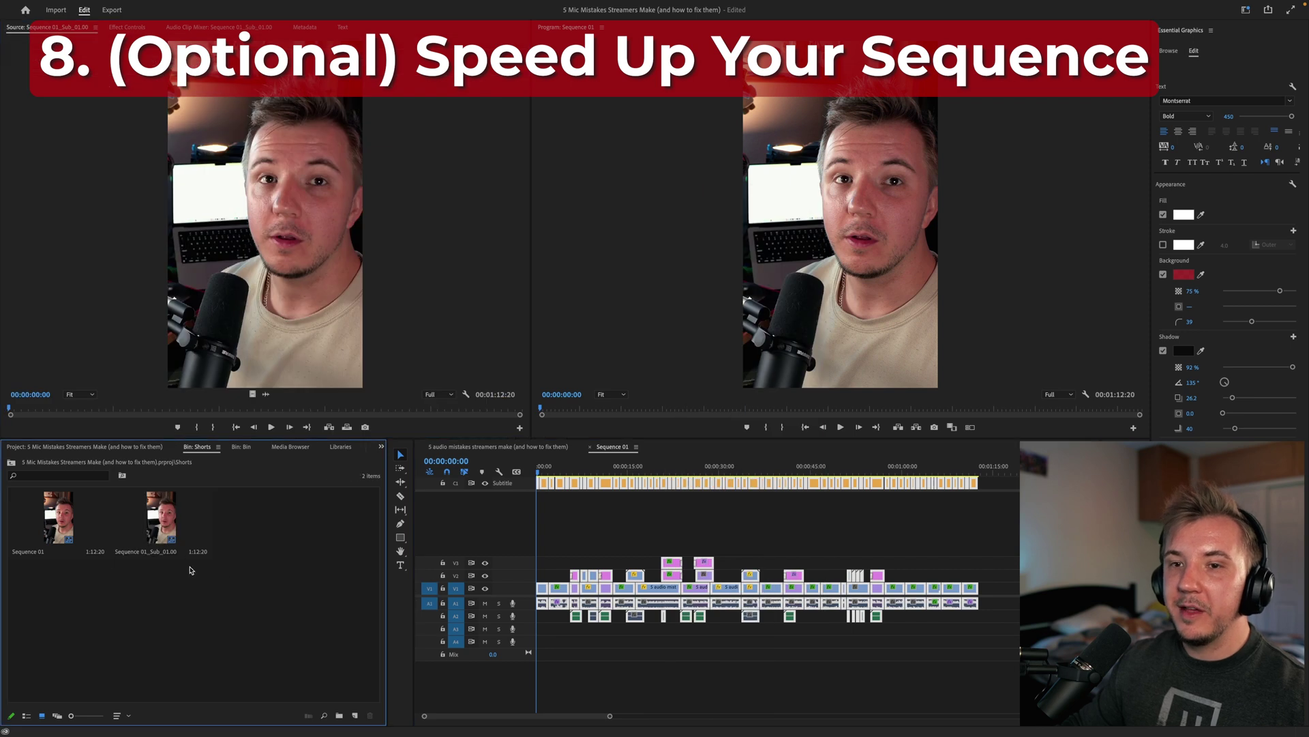
pyautogui.hscroll(5, 777, 635)
pyautogui.moveTo(157, 537); pyautogui.dragTo(890, 588)
pyautogui.hscroll(5, 820, 636)
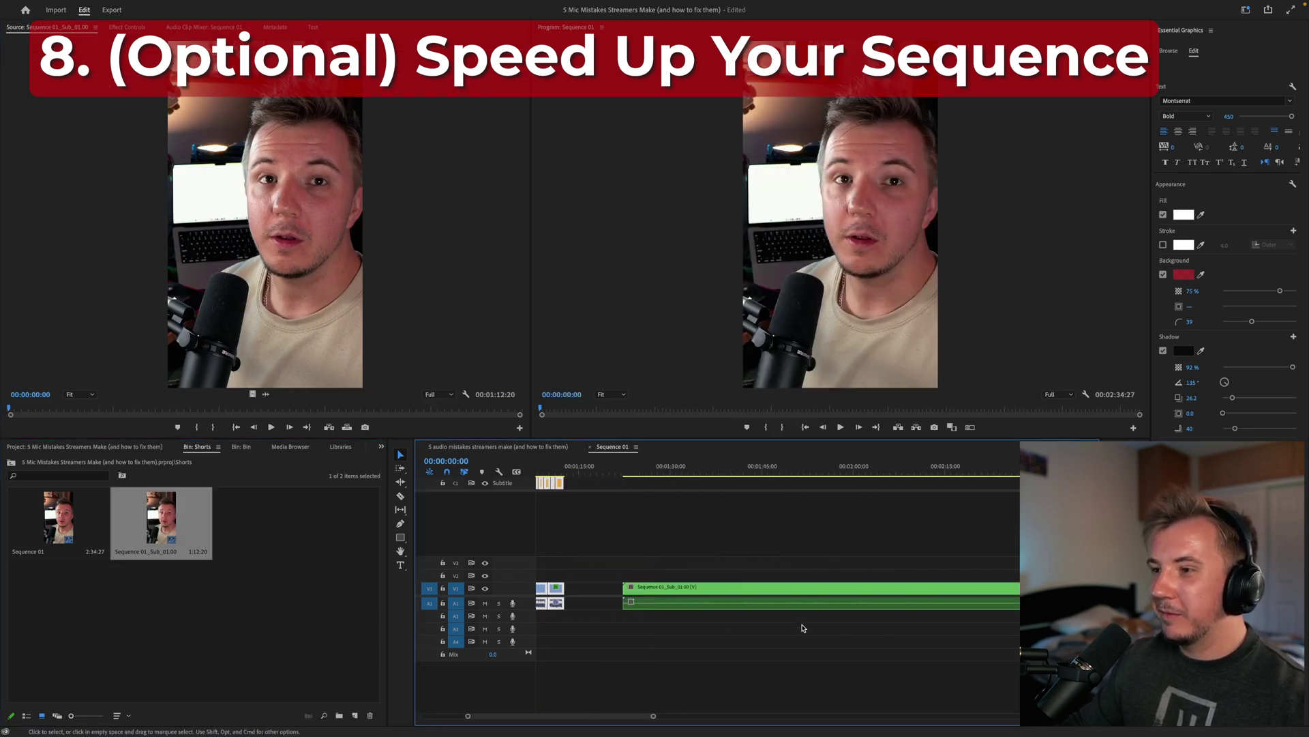
# Set the speed of the placed subsequence clip to 125%, leaving Maintain Audio Pitch off
pyautogui.click(762, 599)
pyautogui.rightClick(762, 597)
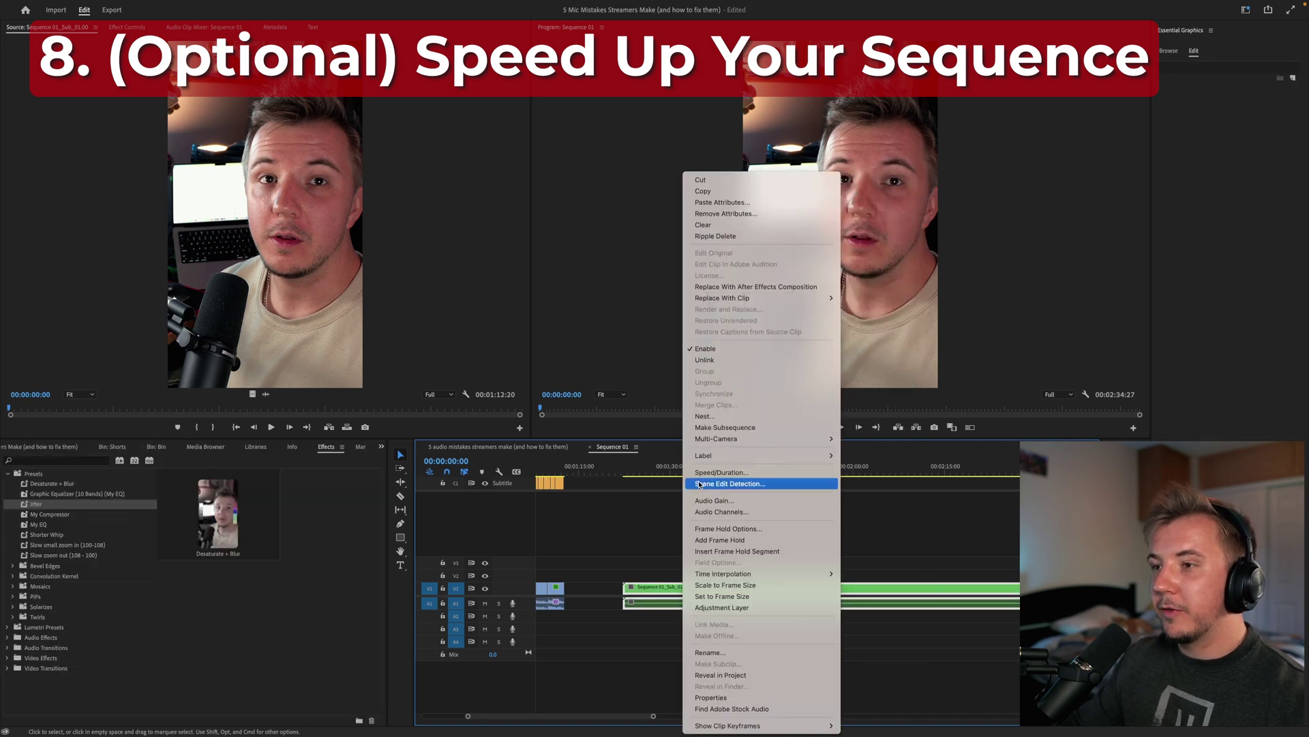
pyautogui.click(723, 473)
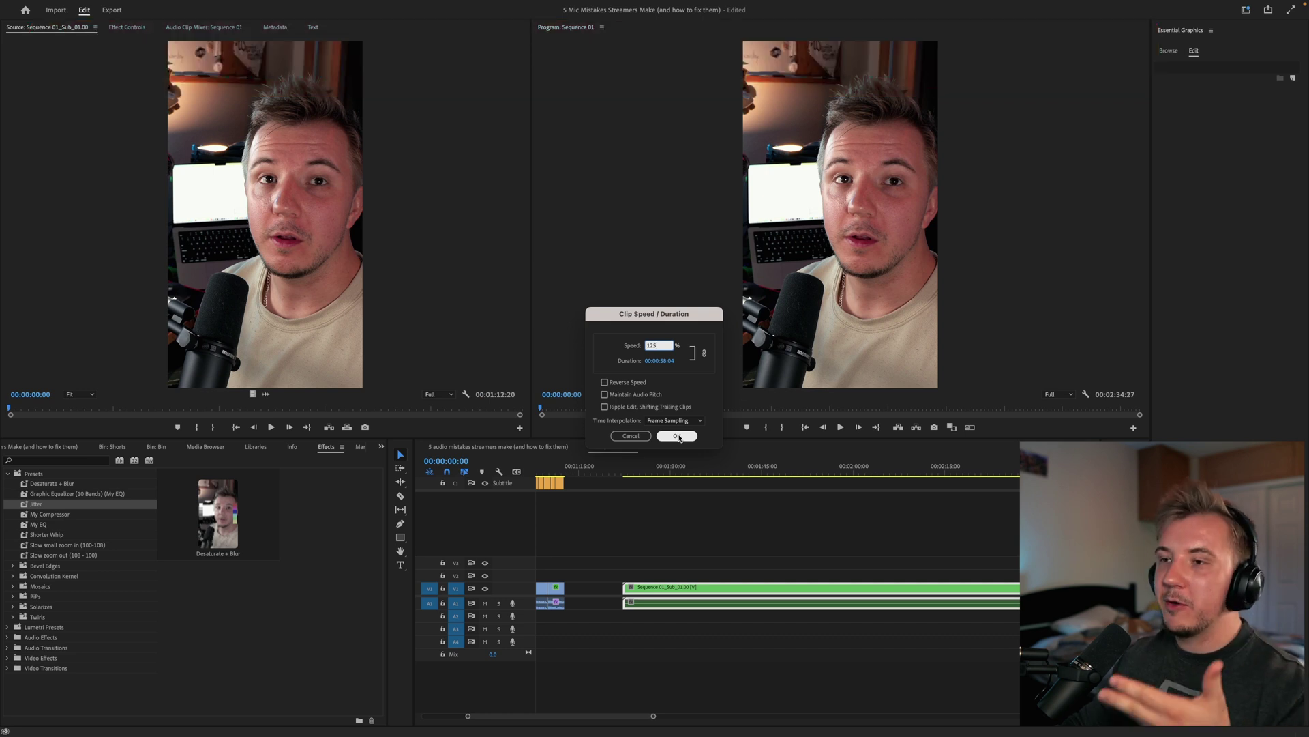
pyautogui.click(678, 437)
# Find the Pitch Shifter effect and apply it to the sped-up clip's audio
pyautogui.click(80, 461)
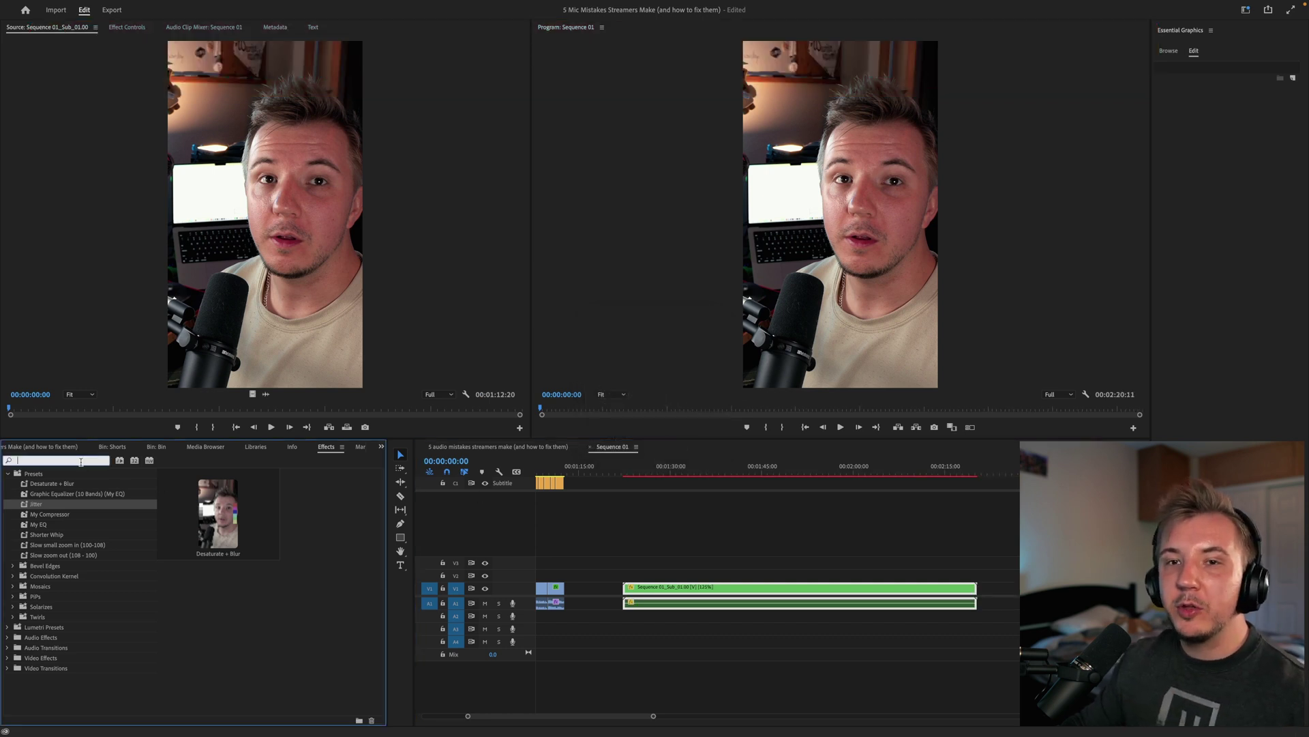
pyautogui.write('pit')
pyautogui.moveTo(49, 516); pyautogui.dragTo(711, 607)
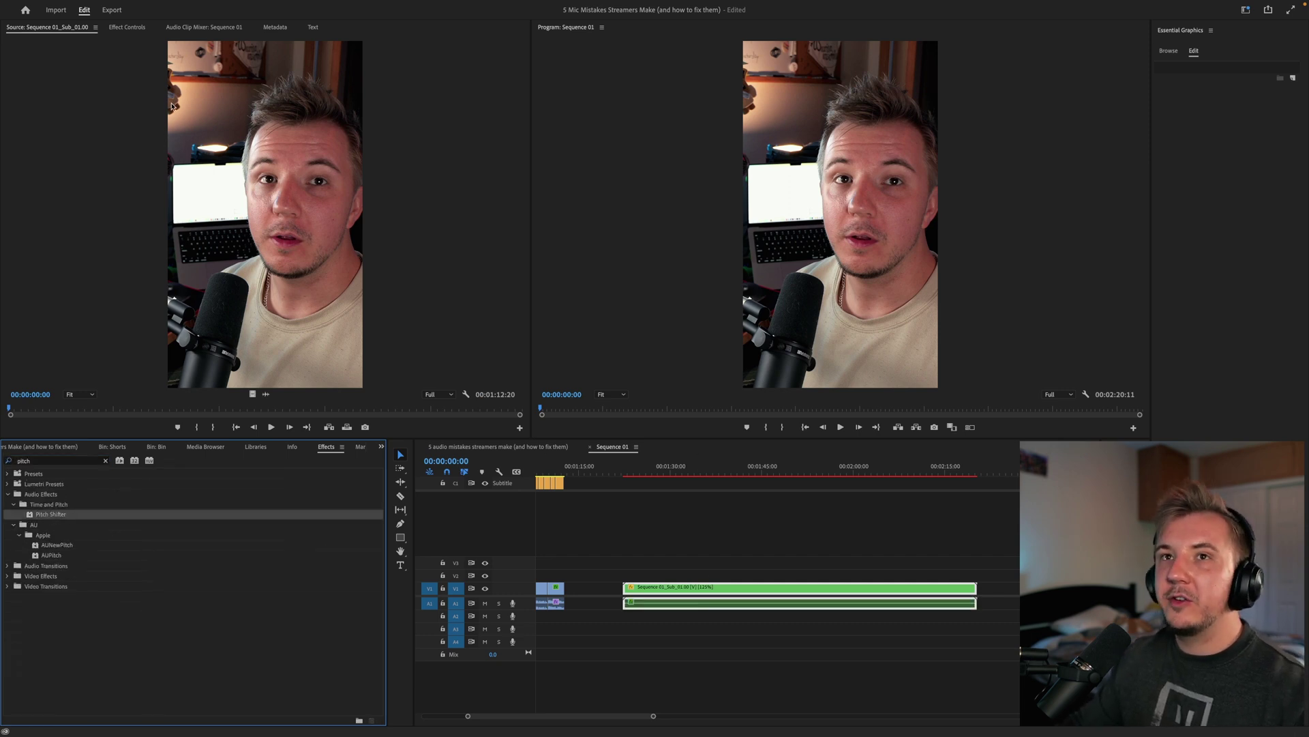
# Set the Pitch Shifter's pitch transpose ratio to 0.8 and play back the sped-up clip from its start
pyautogui.click(128, 27)
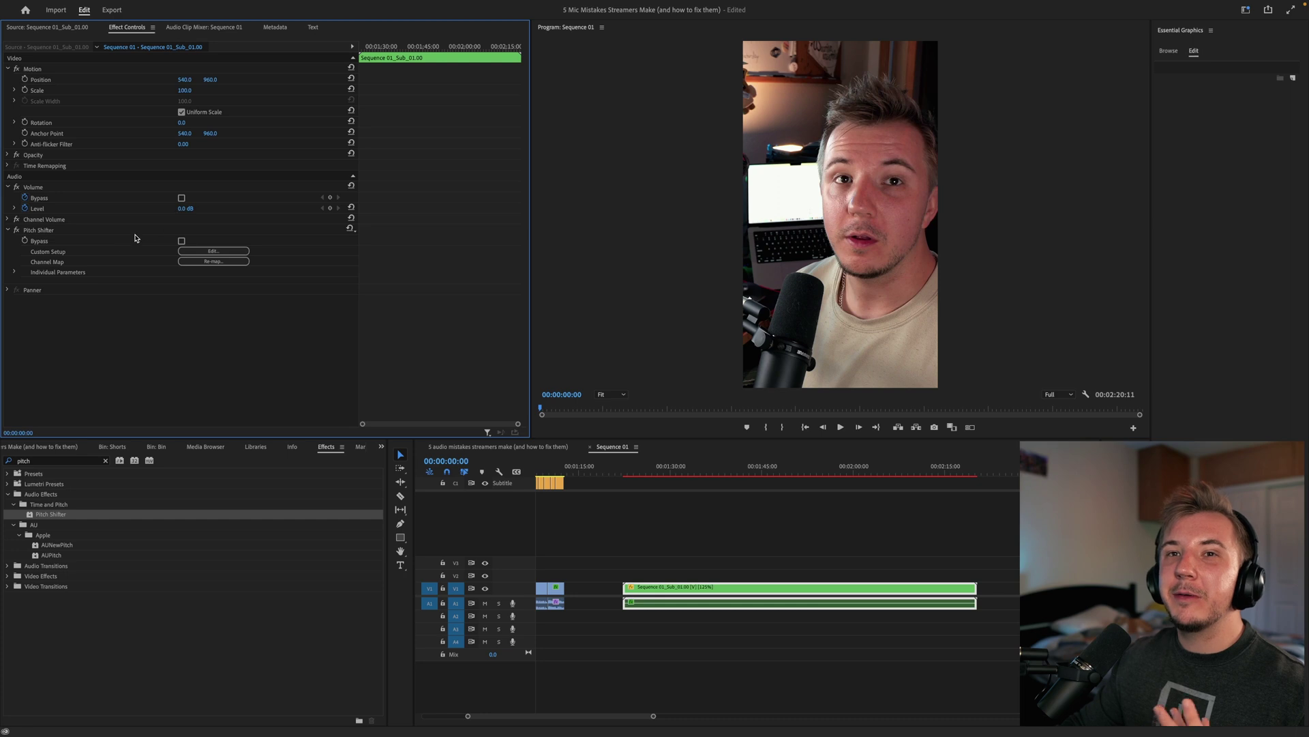
pyautogui.click(200, 250)
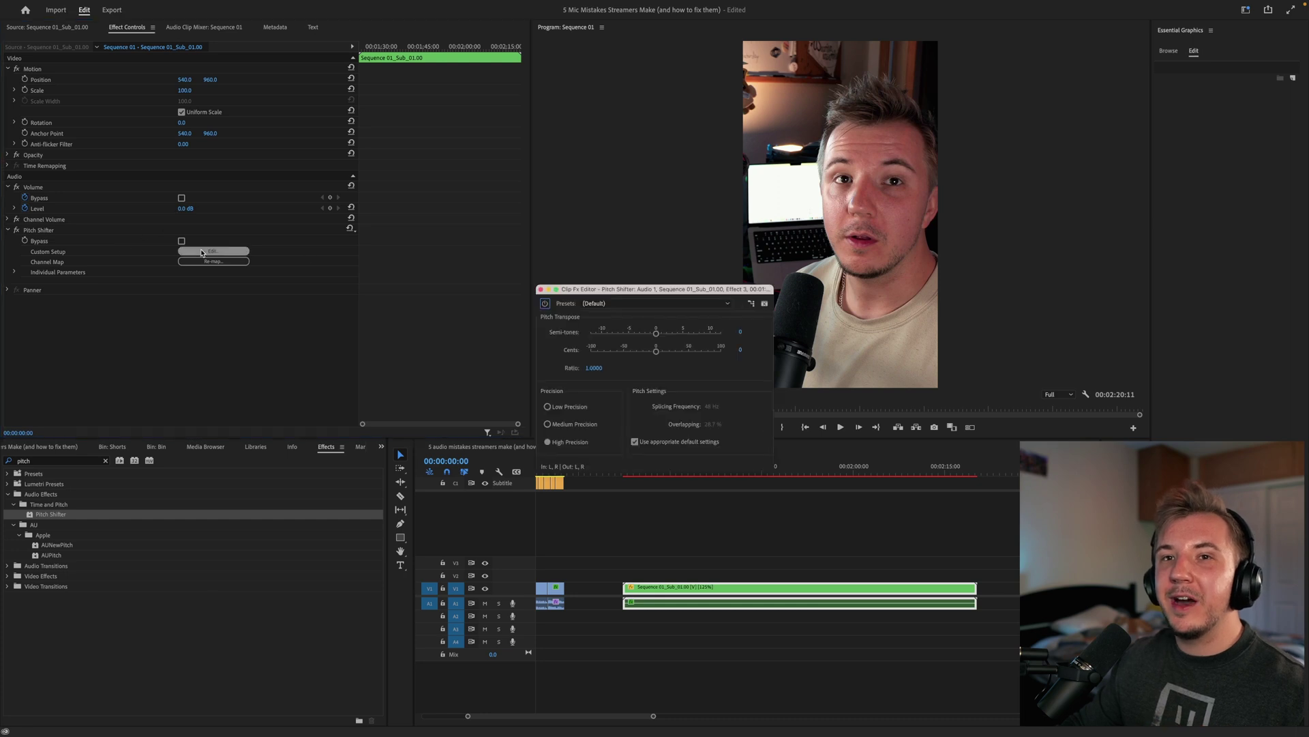
pyautogui.click(594, 367)
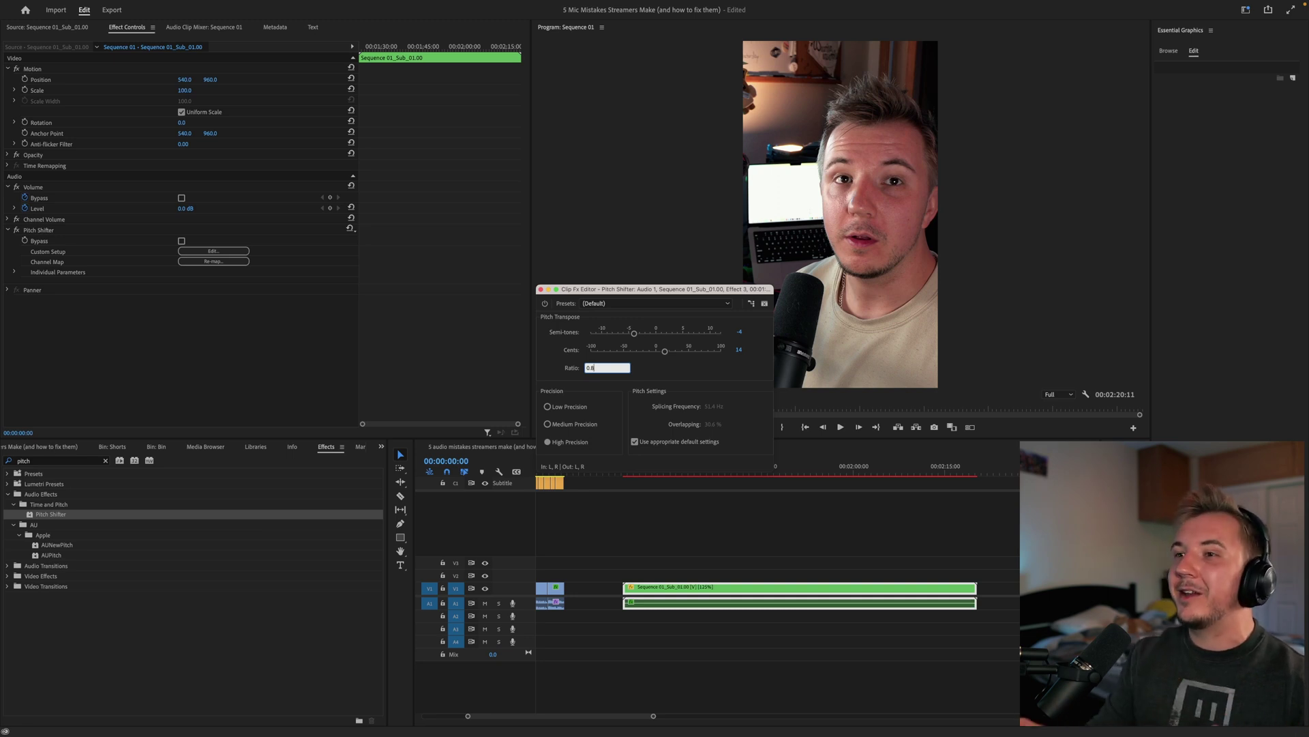
pyautogui.click(540, 290)
pyautogui.click(628, 472)
pyautogui.press('space')
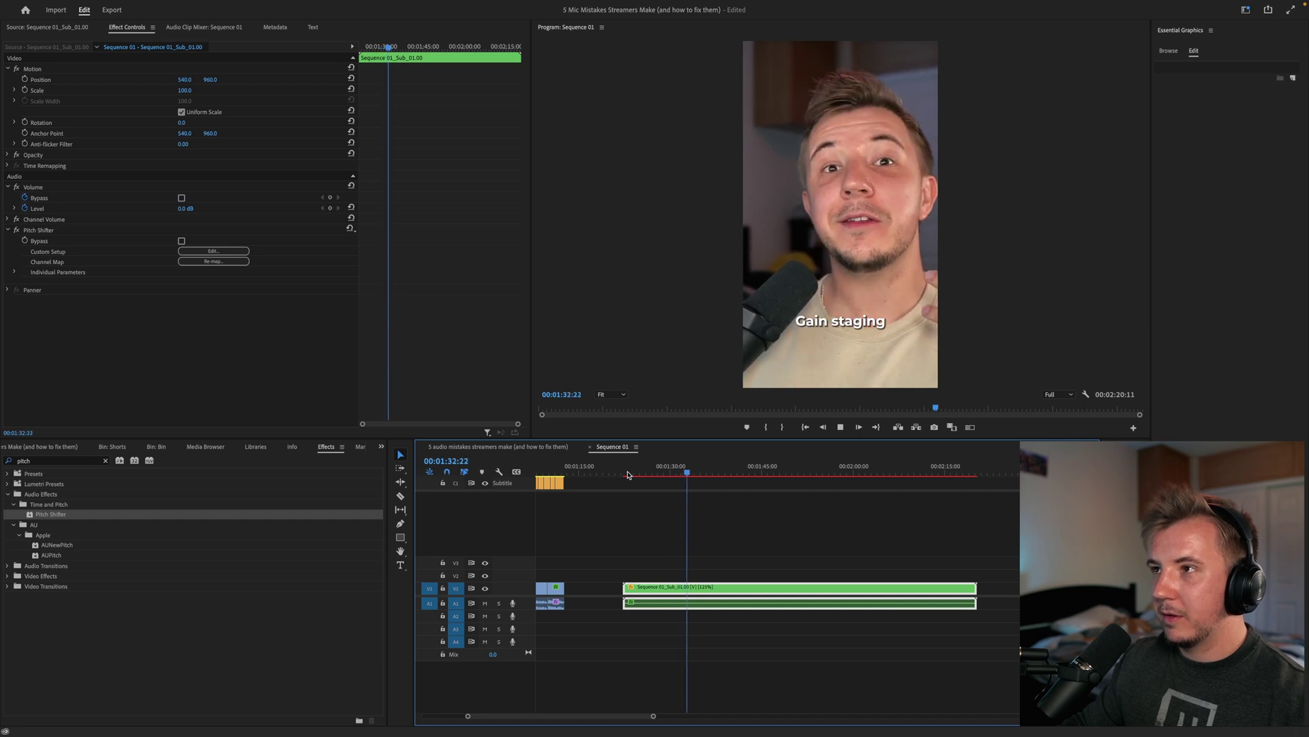
pyautogui.press('space')
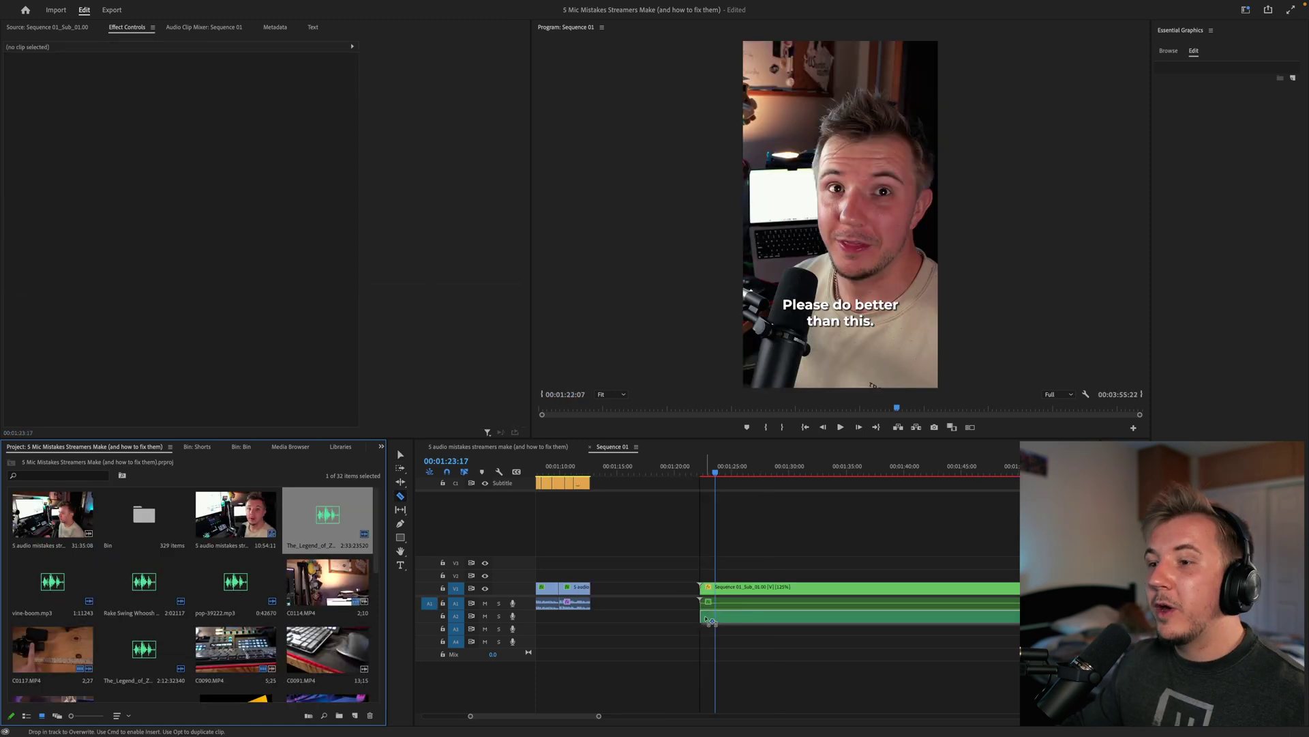
# Place the Wind Waker Battle music on A2 under the sped-up clip, cut it at 00:01:26:26 and delete the remainder
pyautogui.press('c')
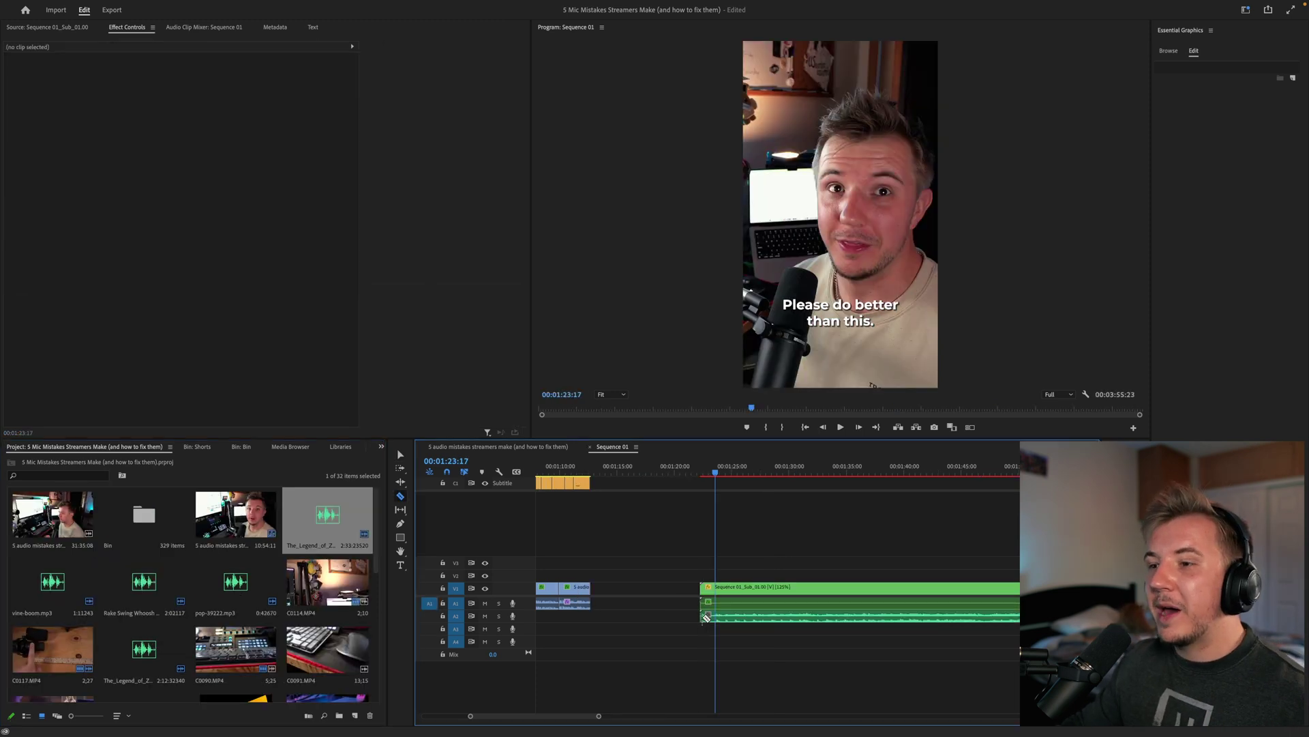
pyautogui.click(699, 469)
pyautogui.press('space')
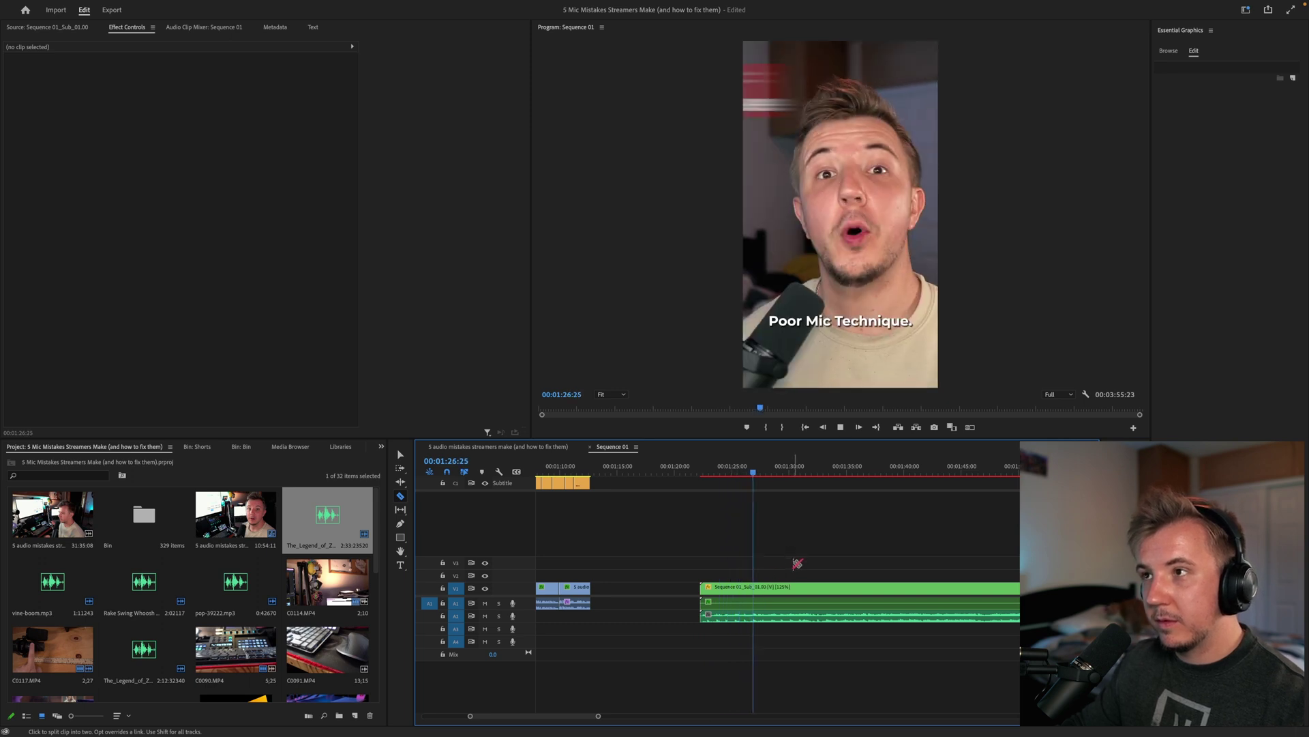
pyautogui.click(753, 615)
pyautogui.press('v')
pyautogui.click(778, 616)
pyautogui.press('Delete')
# Set the volume level of the trimmed Battle music clip to -12 dB
pyautogui.click(726, 616)
pyautogui.click(183, 90)
pyautogui.write('-12')
pyautogui.press('Return')
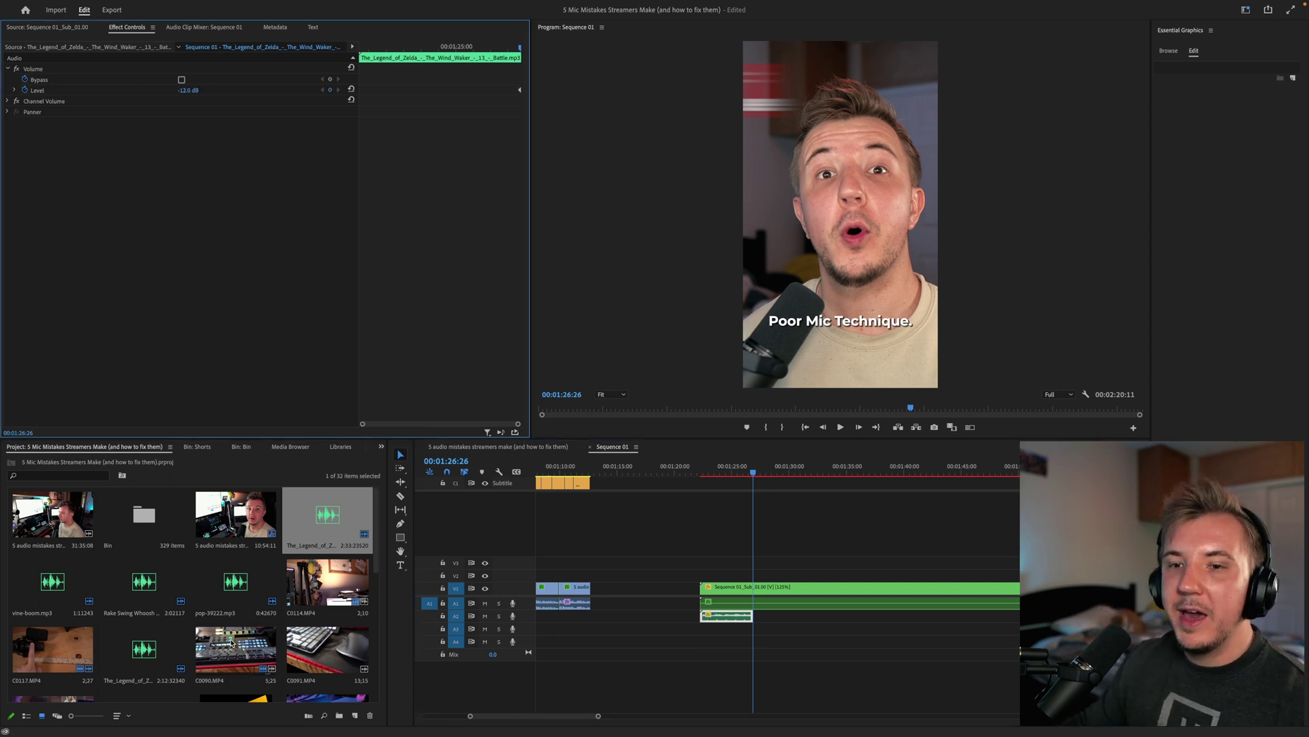
# Place the Wind Waker Forest music on A2 directly after the Battle clip and set its volume level to -18 dB
pyautogui.scroll(-2, 205, 627)
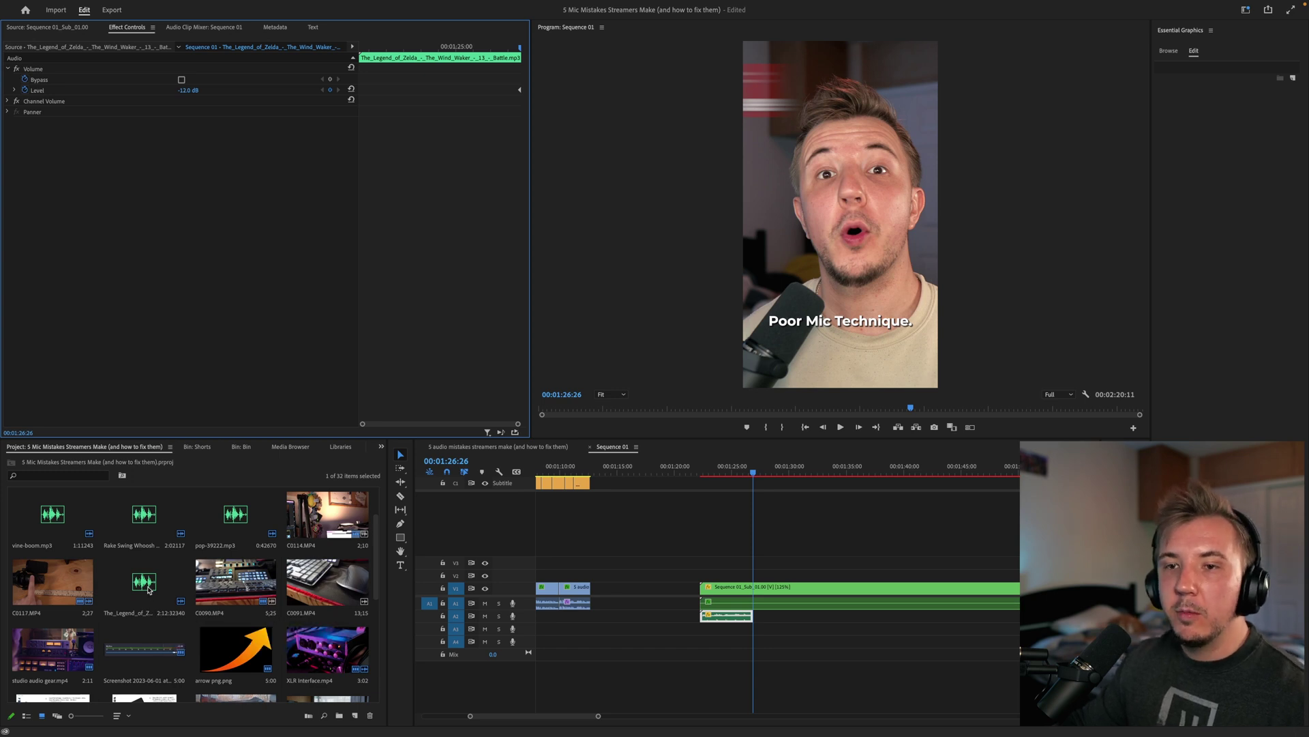
pyautogui.moveTo(148, 590); pyautogui.dragTo(784, 619)
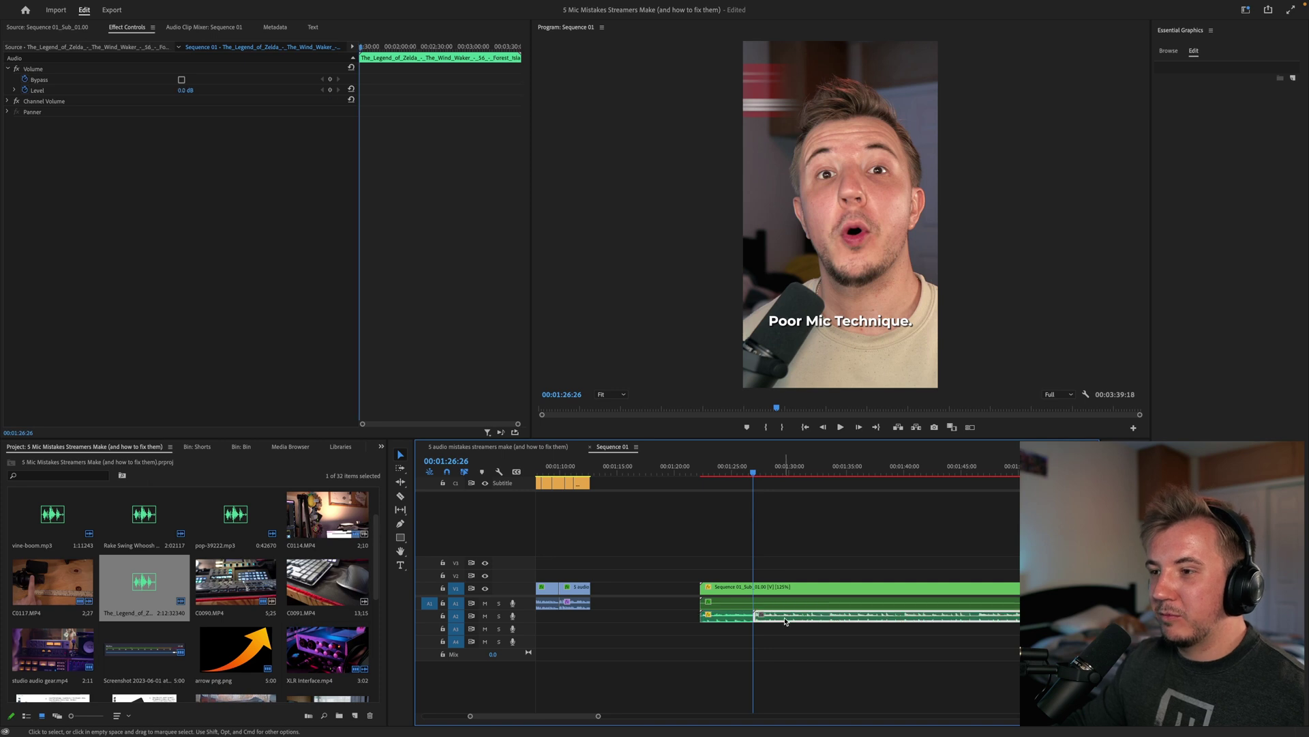
pyautogui.click(186, 91)
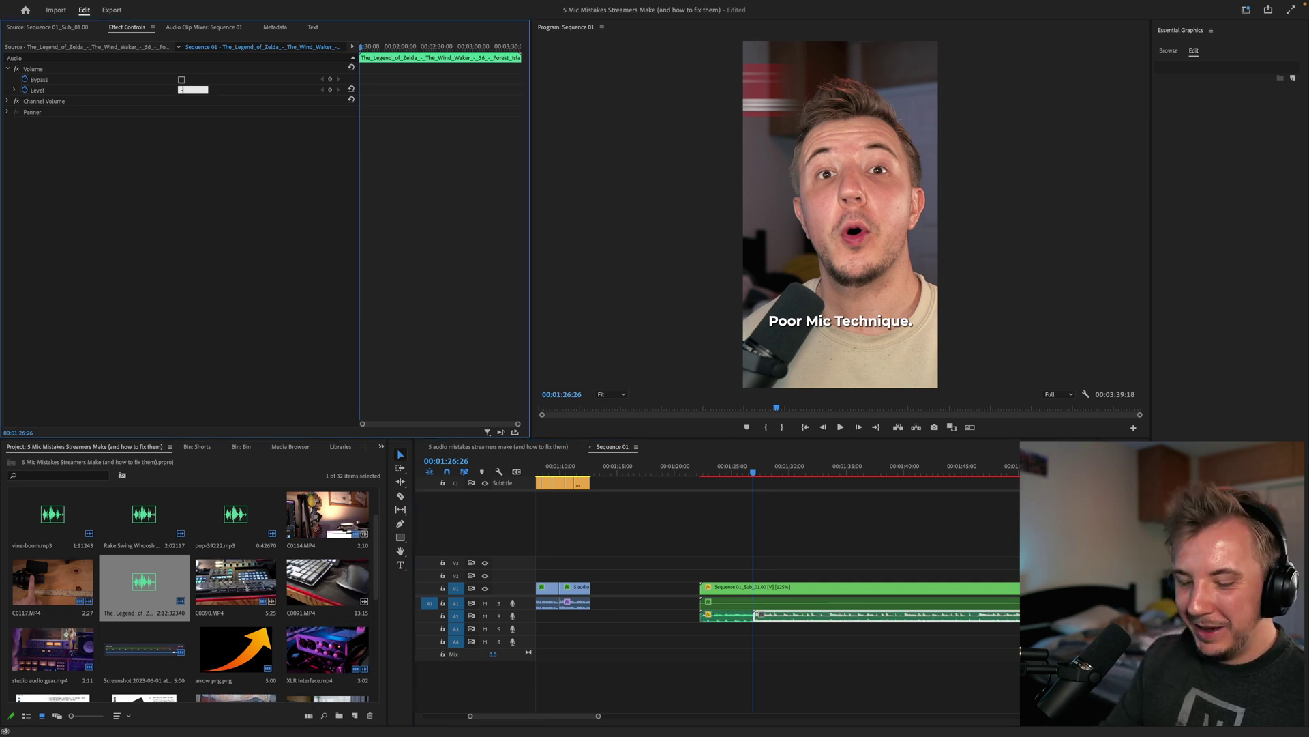
pyautogui.write('-18')
pyautogui.press('Return')
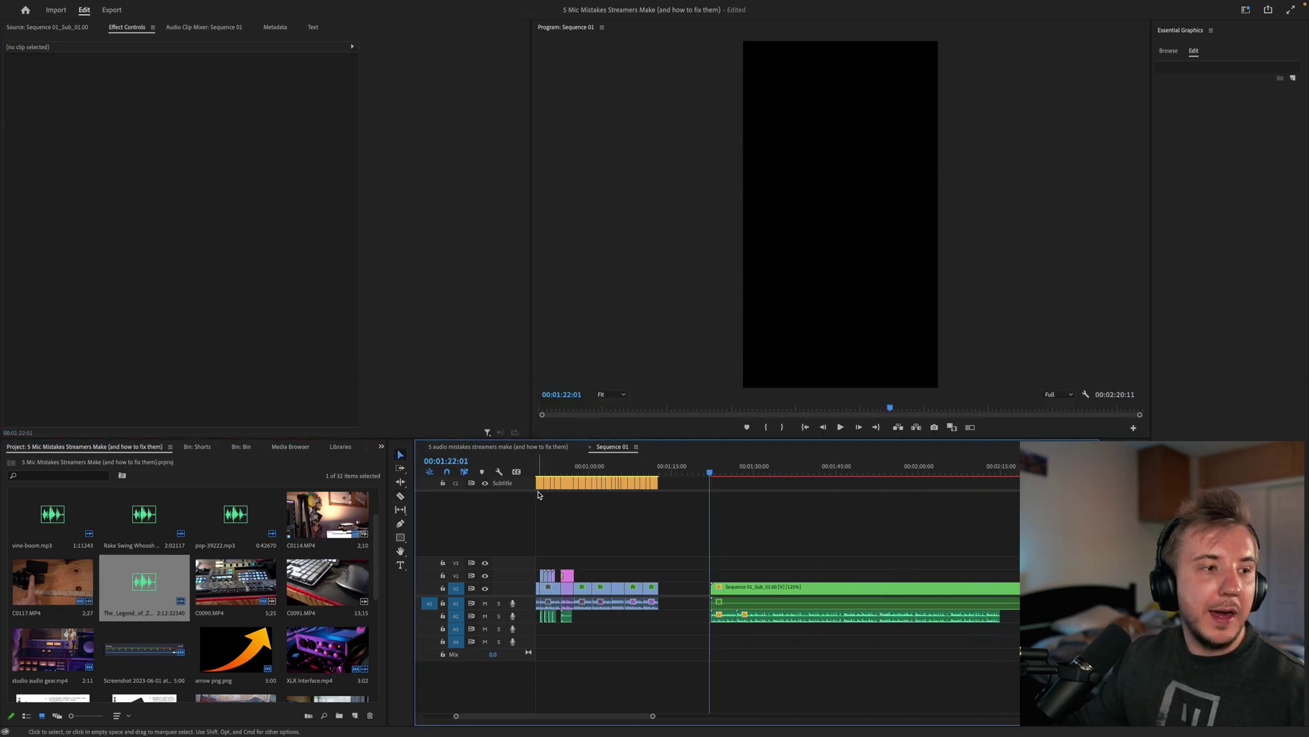
# Play back the end of the sped-up clip and return the playhead to the clip's start
pyautogui.click(1013, 477)
pyautogui.press('space')
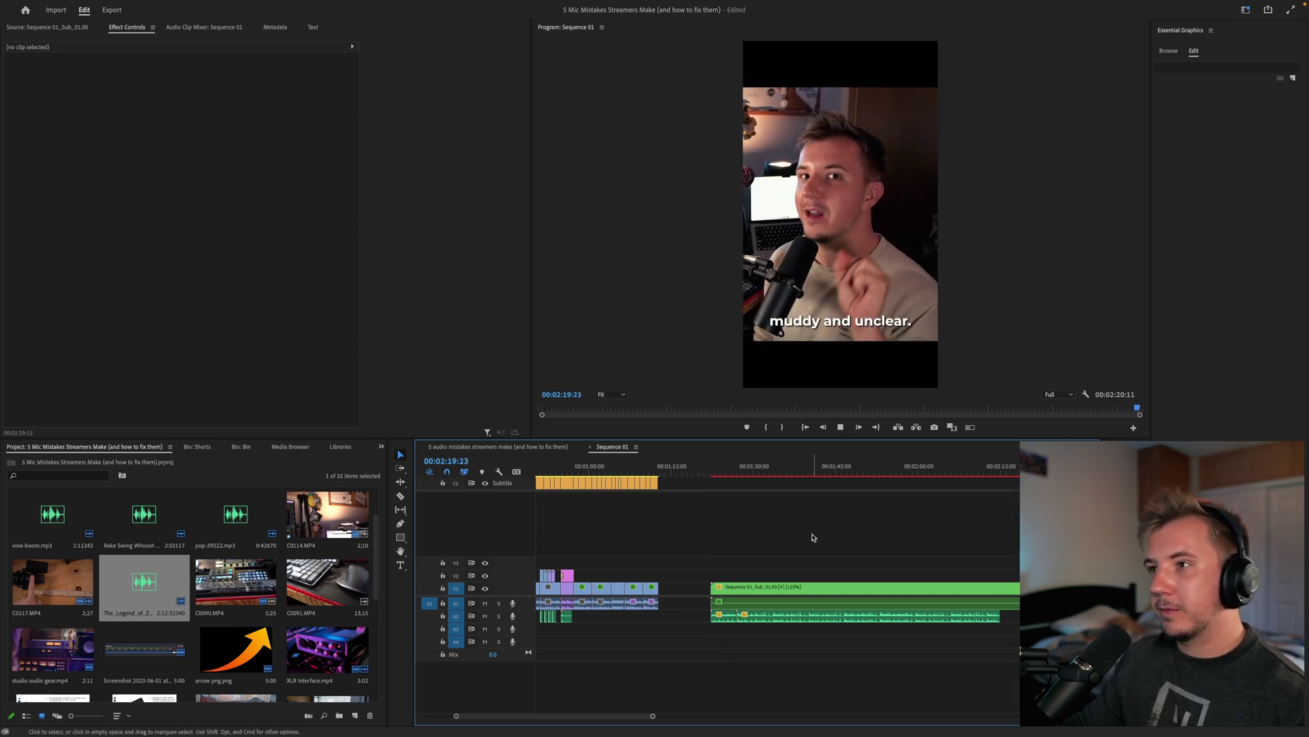
pyautogui.click(712, 473)
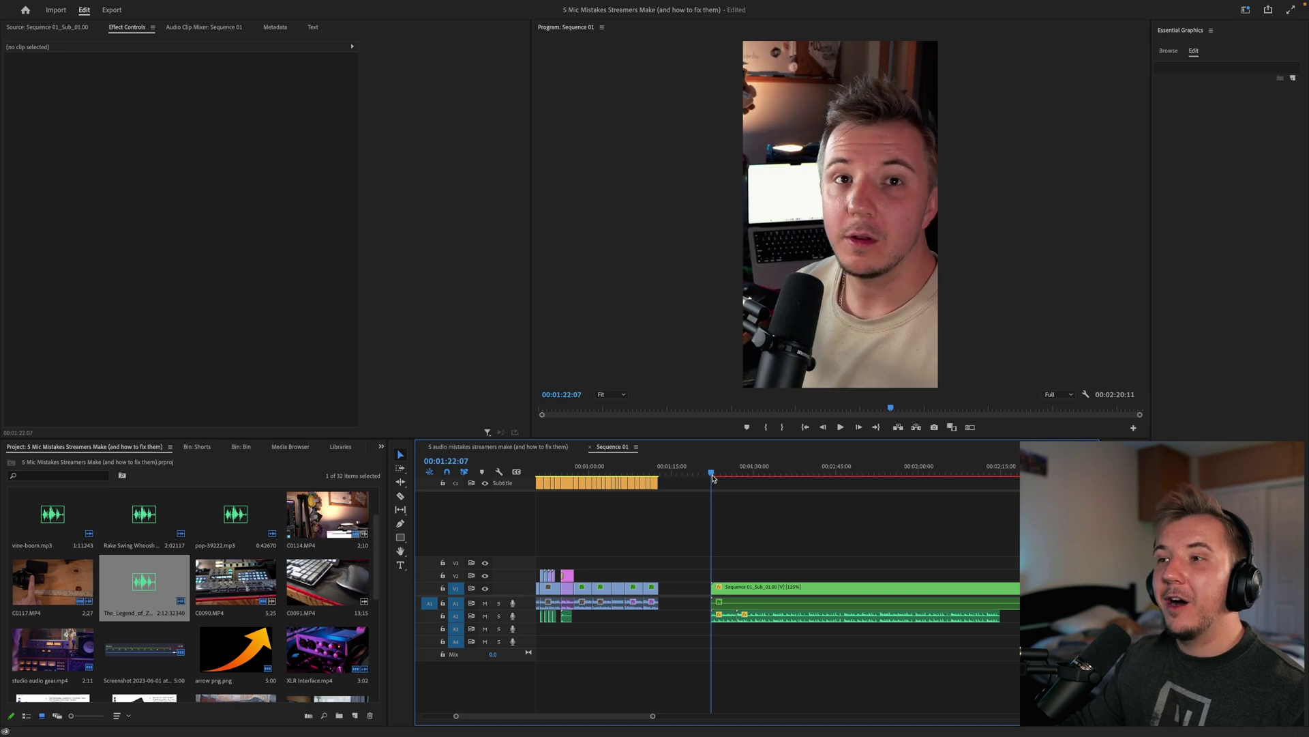
# Play back the start of the sped-up clip and make a subsequence of it with its two music clips in the Shorts bin
pyautogui.press('space')
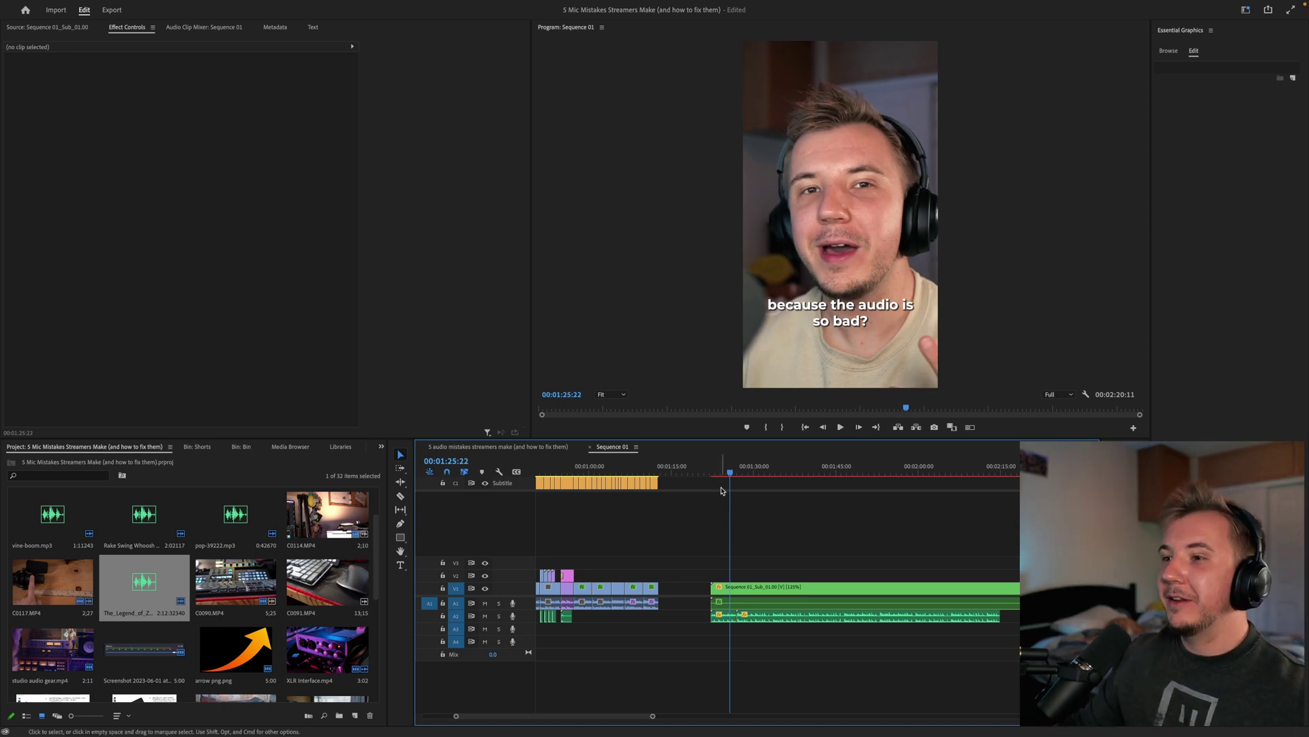
pyautogui.moveTo(713, 649); pyautogui.dragTo(744, 581)
pyautogui.scroll(-5, 290, 618)
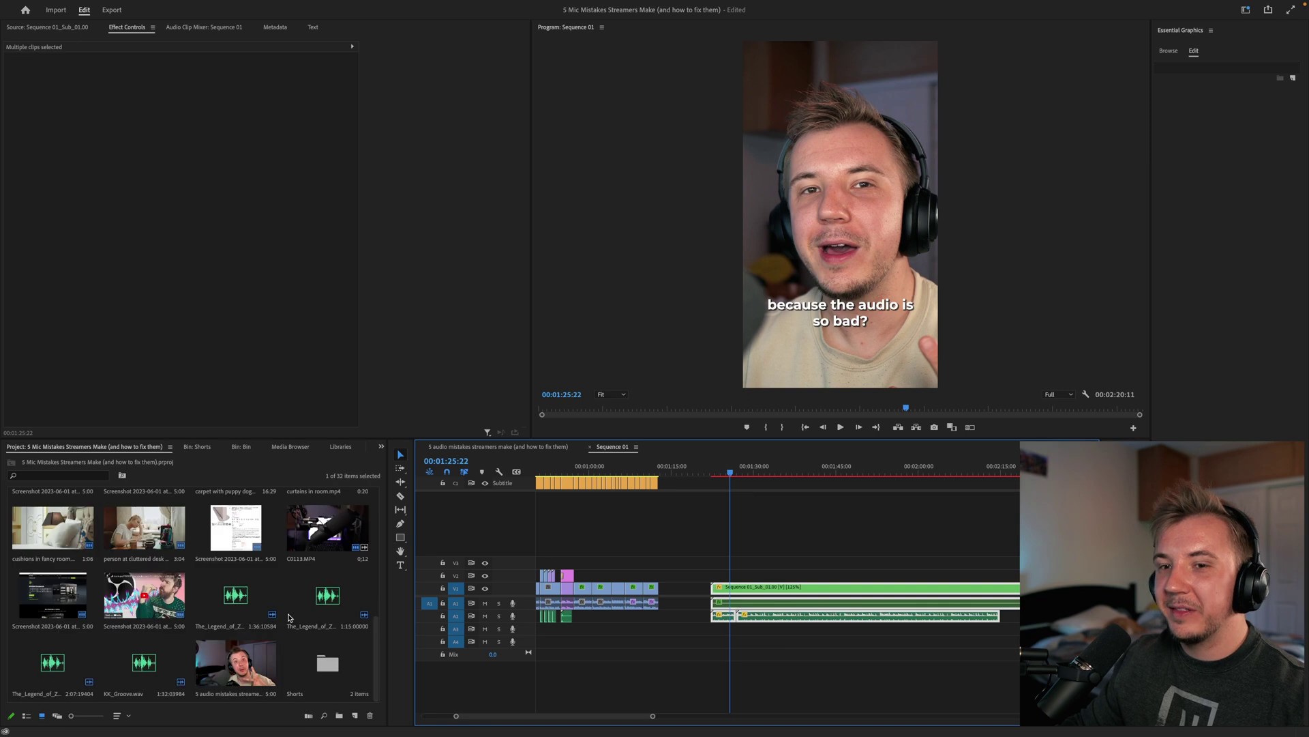
pyautogui.doubleClick(321, 653)
pyautogui.rightClick(792, 569)
pyautogui.click(794, 622)
pyautogui.rightClick(800, 595)
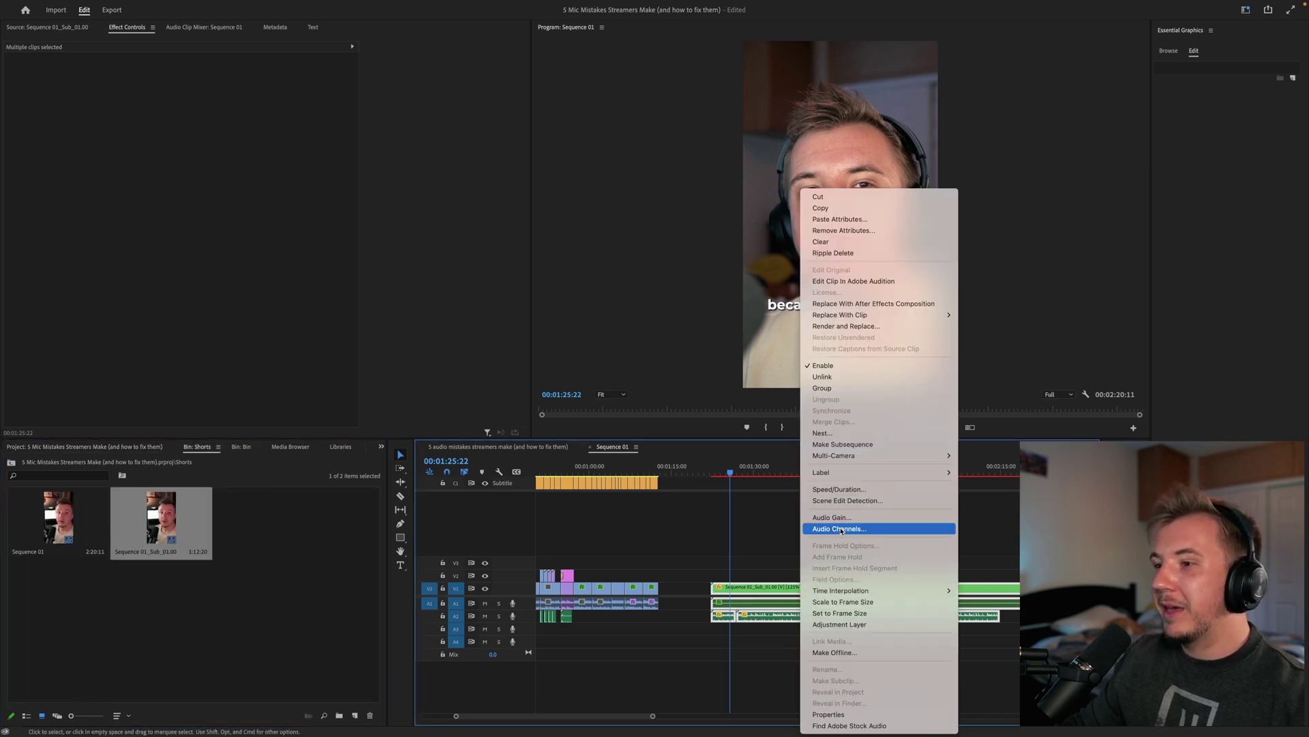
pyautogui.click(846, 444)
pyautogui.click(241, 623)
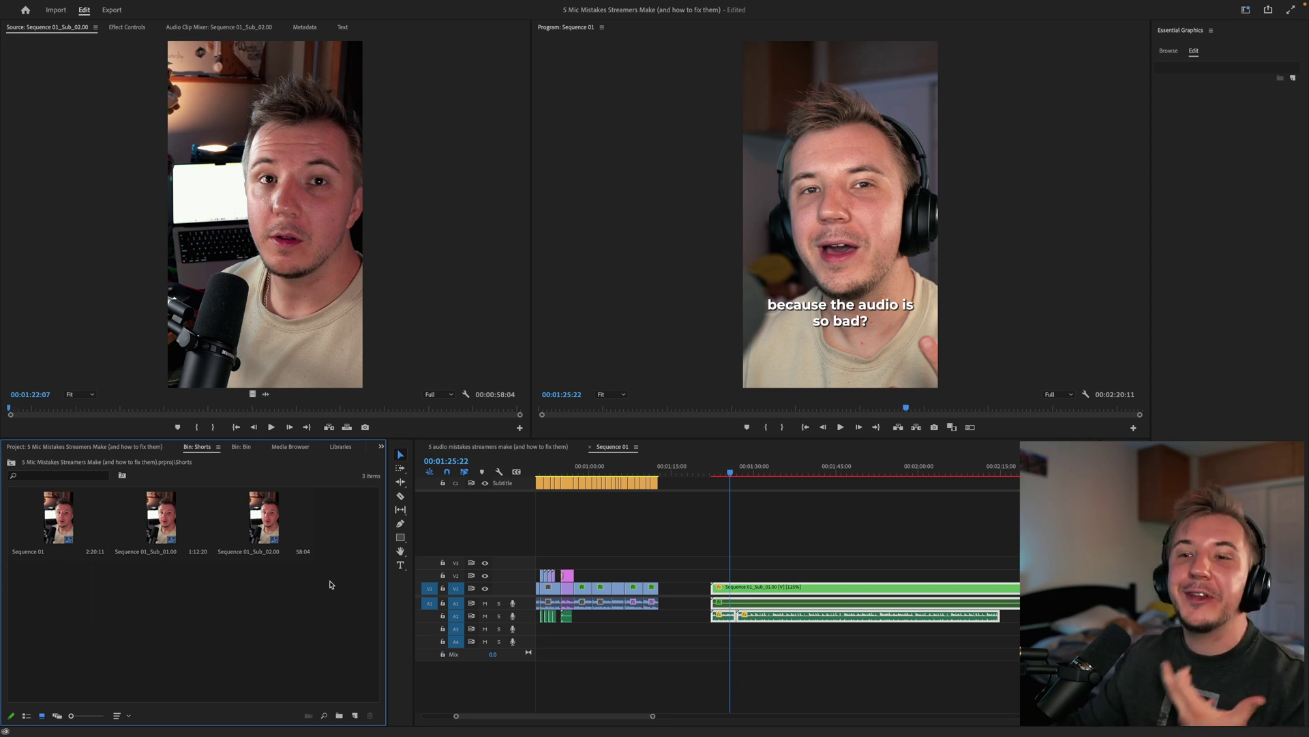
# Rename the new subsequence as "5 Critical Mic Mistakes Creators Make (and how to improve your mic)"
pyautogui.click(252, 557)
pyautogui.click(249, 552)
pyautogui.write('5')
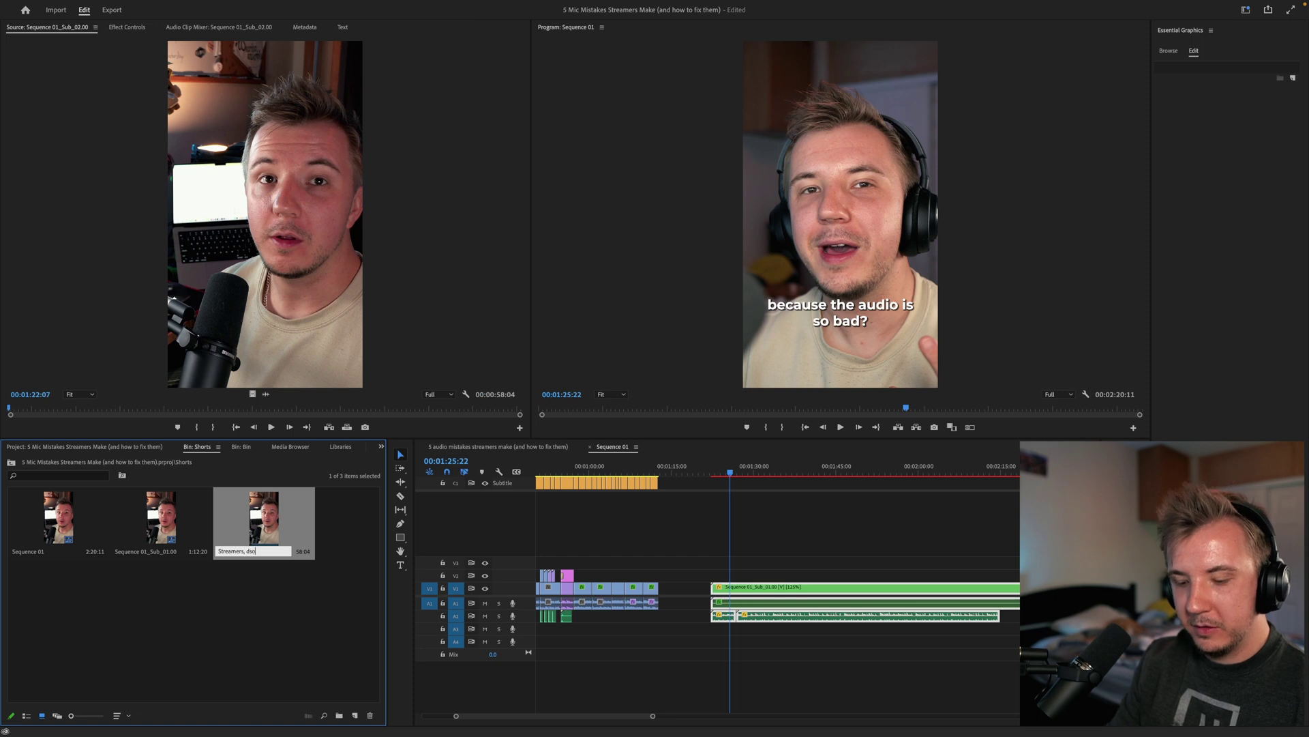
pyautogui.press('BackSpace')
pyautogui.press('BackSpace')
pyautogui.press('BackSpace')
pyautogui.press('BackSpace')
pyautogui.press('BackSpace')
pyautogui.press('BackSpace')
pyautogui.press('BackSpace')
pyautogui.press('BackSpace')
pyautogui.press('BackSpace')
pyautogui.press('BackSpace')
pyautogui.press('BackSpace')
pyautogui.press('BackSpace')
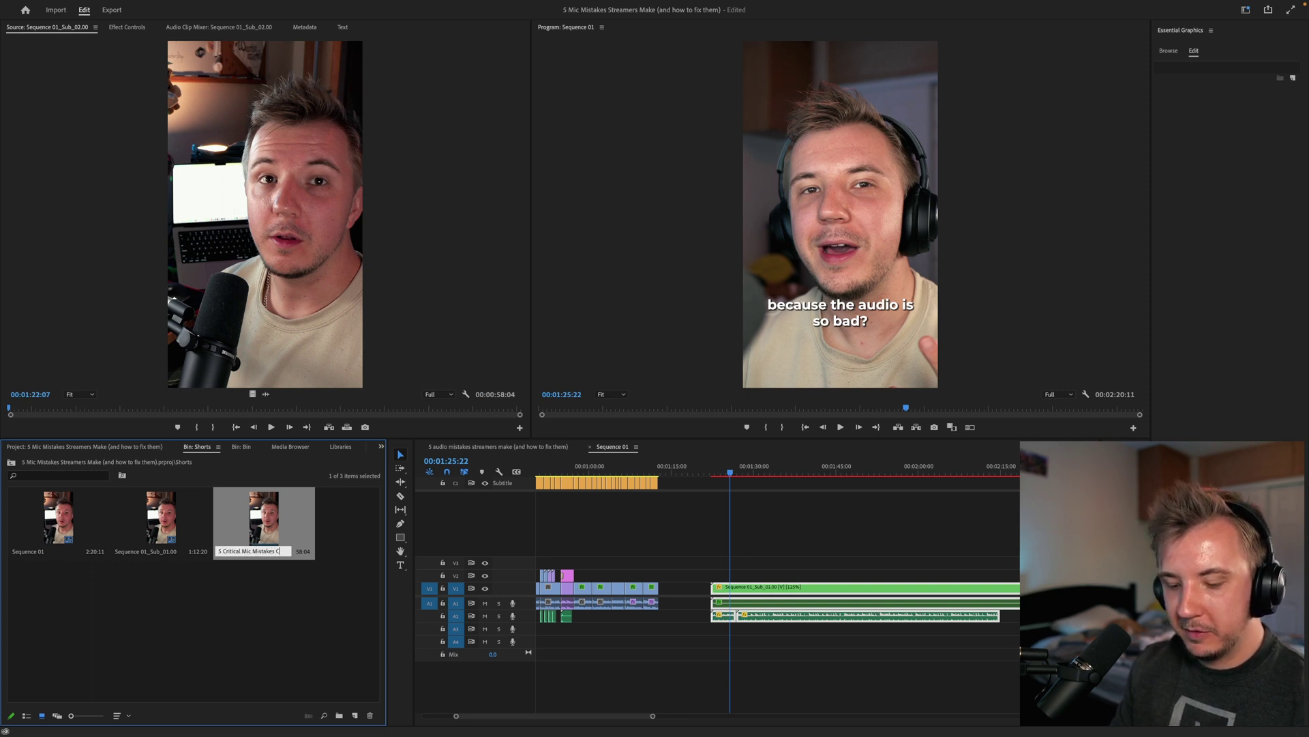
pyautogui.write('tors Ma')
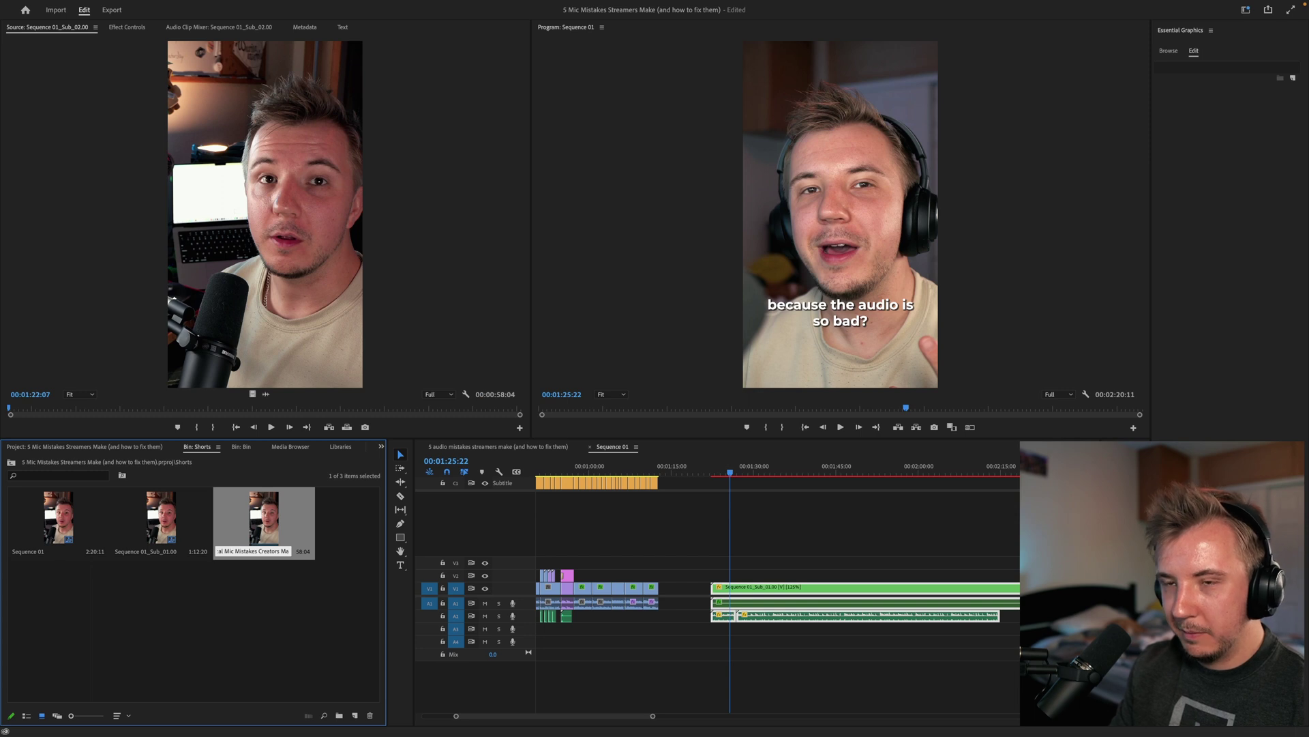
pyautogui.write('ke (and how to')
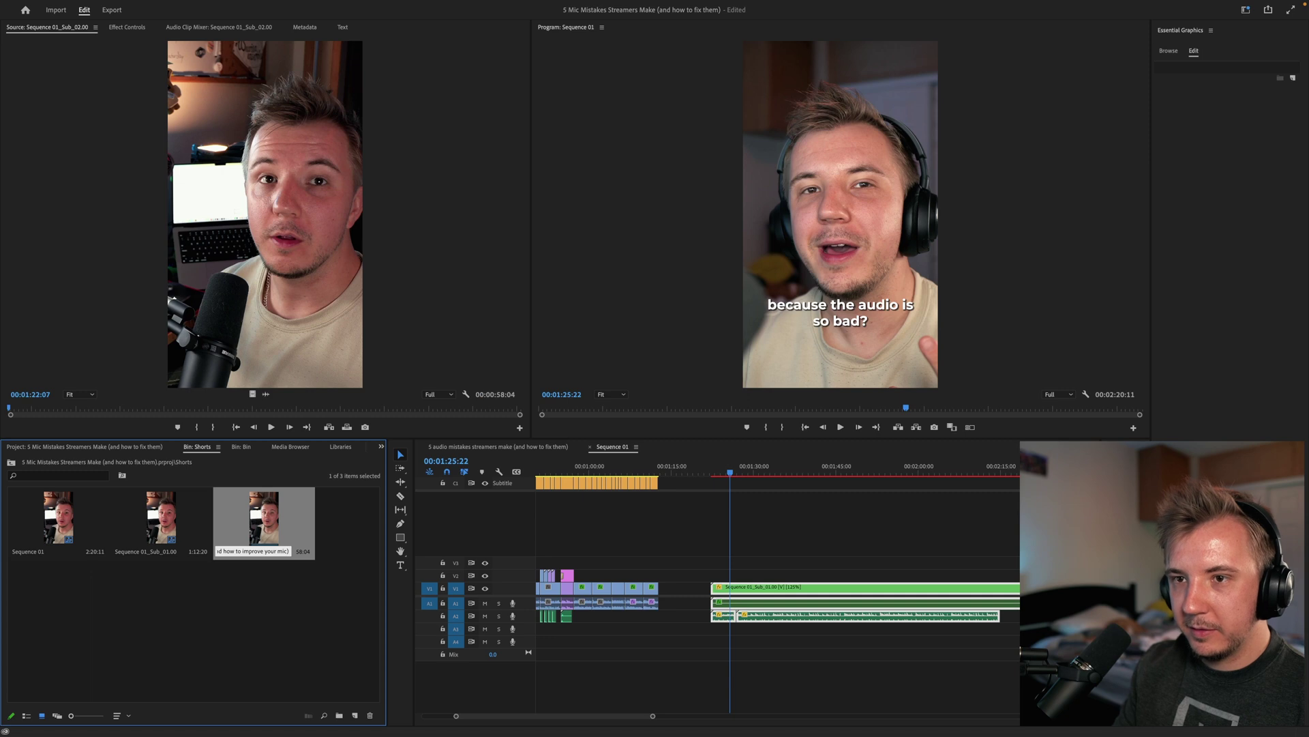
pyautogui.write('improve your mic)')
pyautogui.click(263, 607)
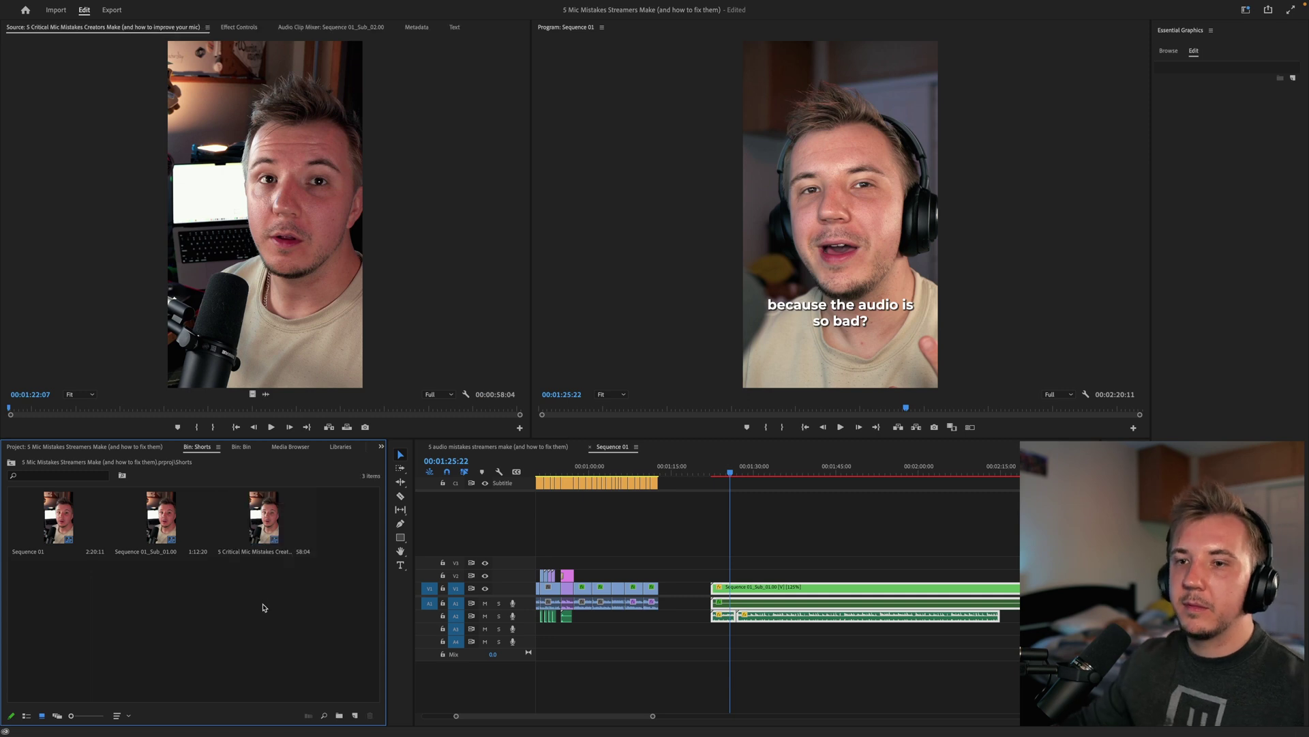
# Open the renamed subsequence in the timeline and replace the word "Critical" in its name with "MAJOR"
pyautogui.doubleClick(234, 551)
pyautogui.click(232, 552)
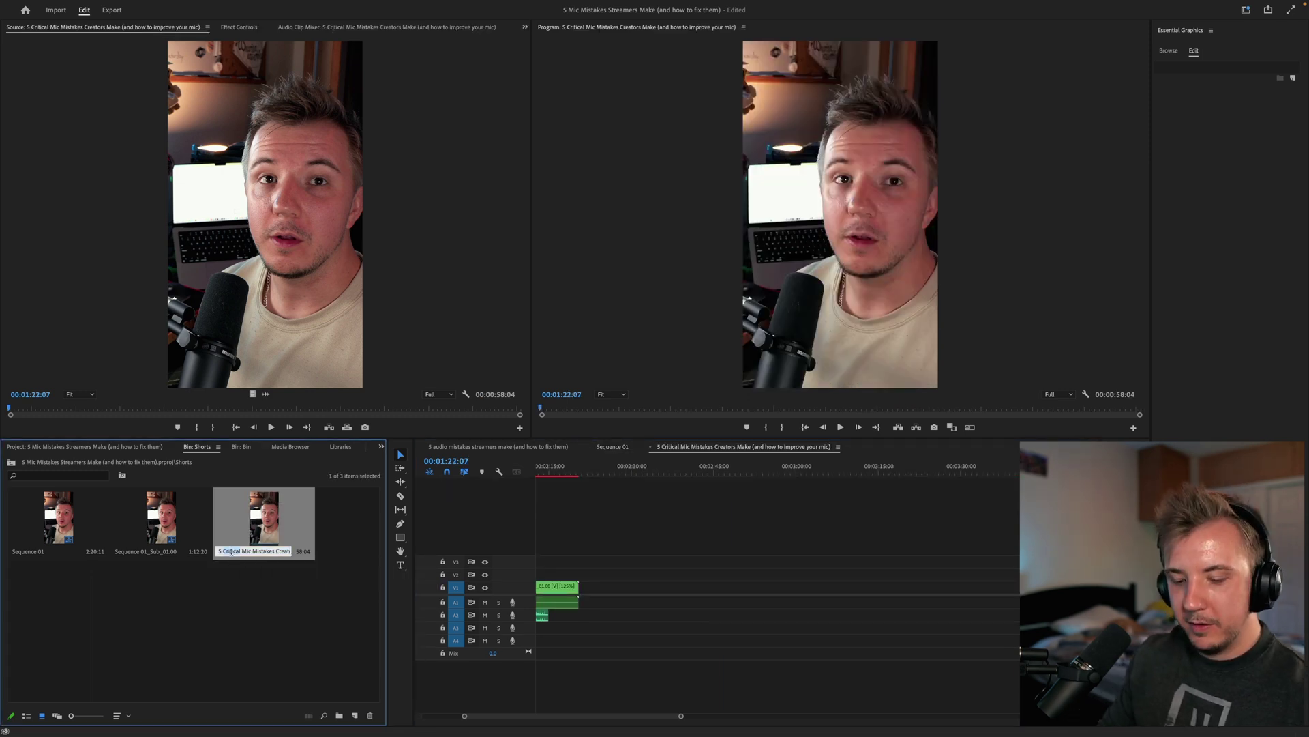
pyautogui.doubleClick(232, 551)
pyautogui.write('MAJOR')
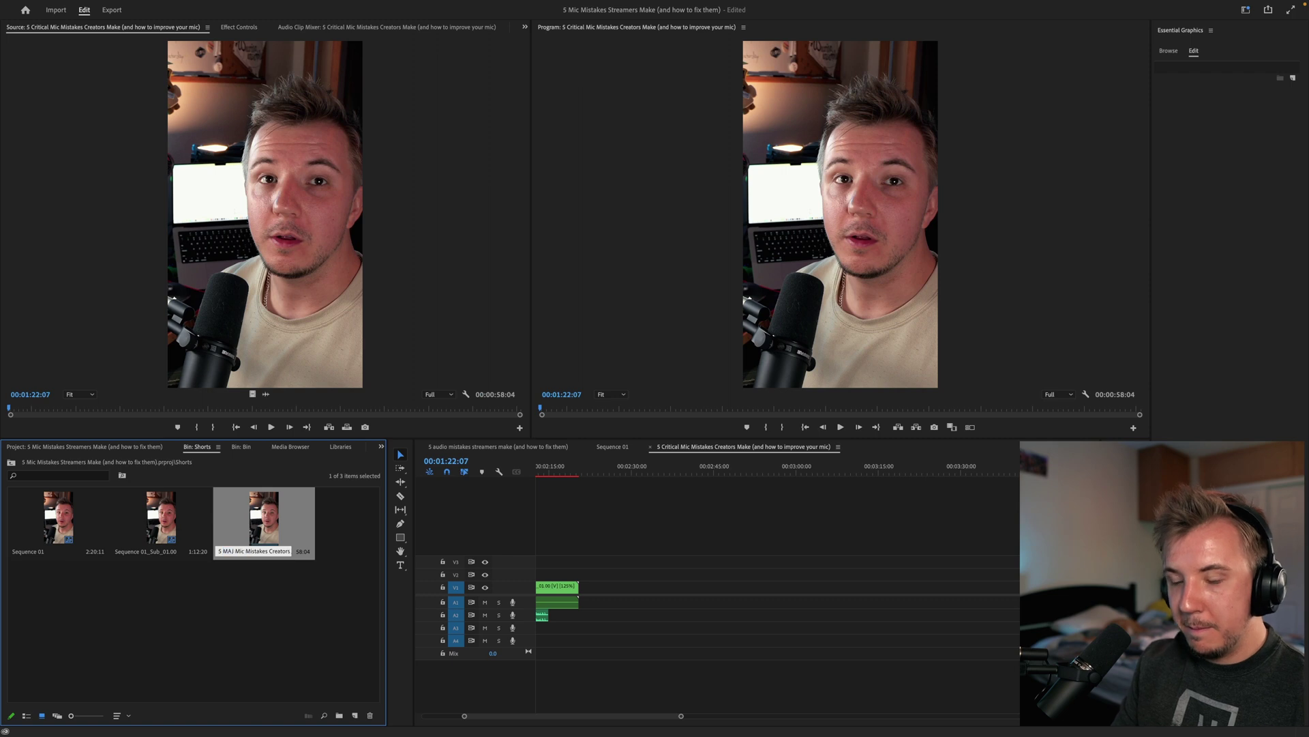
pyautogui.click(248, 597)
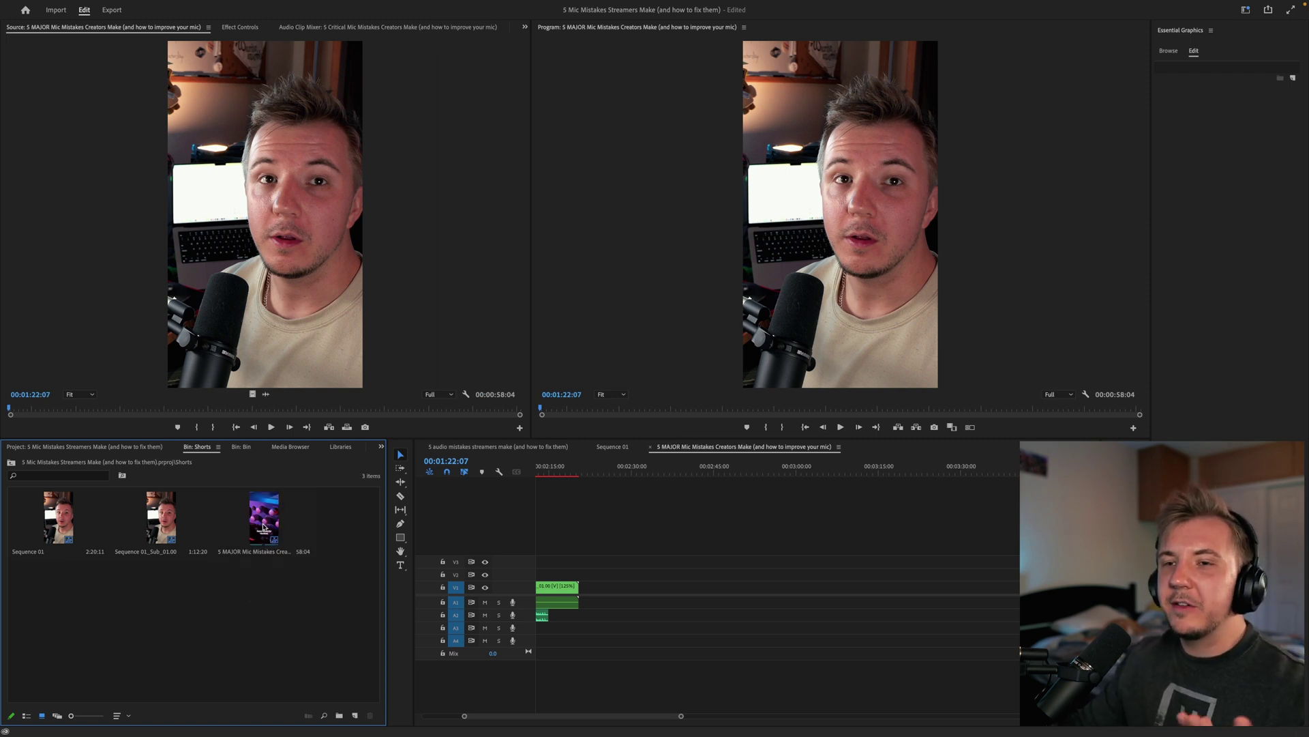